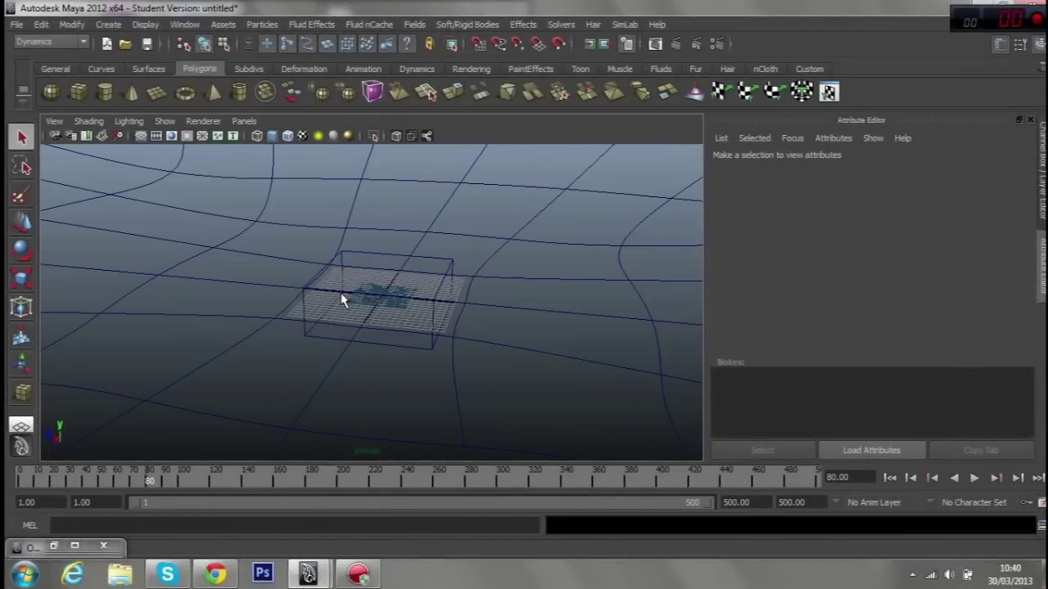
Orbit around the old scene's boxes and ocean, then play its animation to frame 84
left_click_drag(341, 290, 401, 273, "alt")
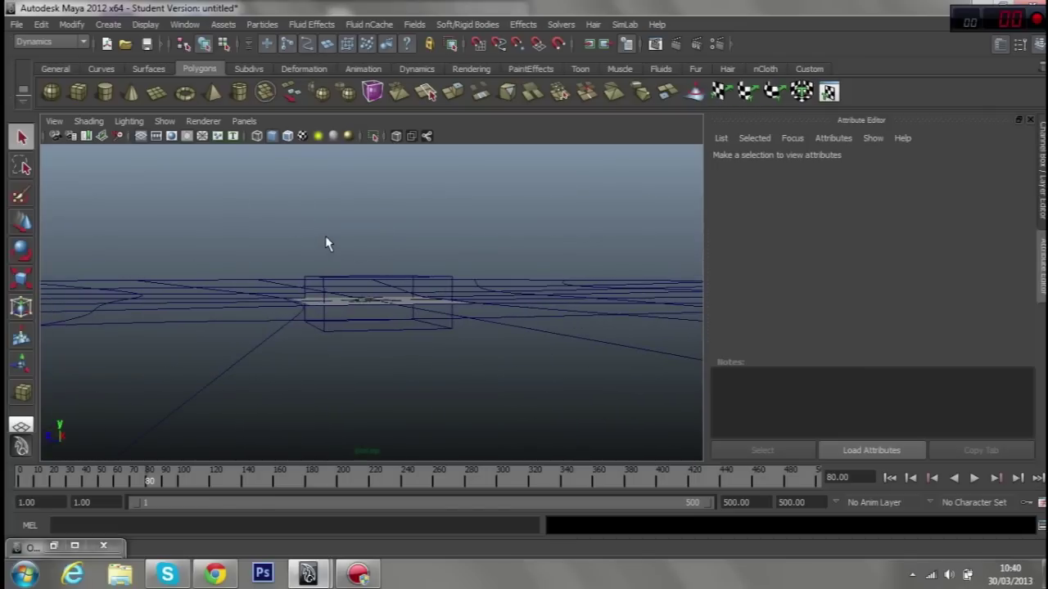
left_click_drag(349, 258, 321, 311, "alt")
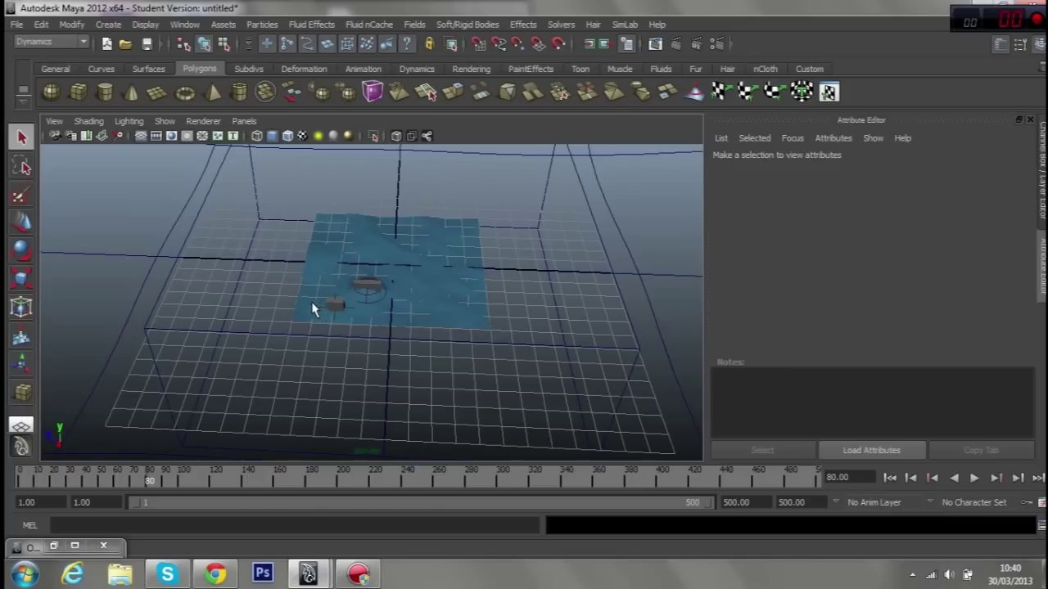
mouse_move(333, 301)
left_mouse_down("alt")
mouse_move(369, 269)
mouse_move(421, 253)
left_mouse_up("alt")
scroll(374, 273, "up", 5)
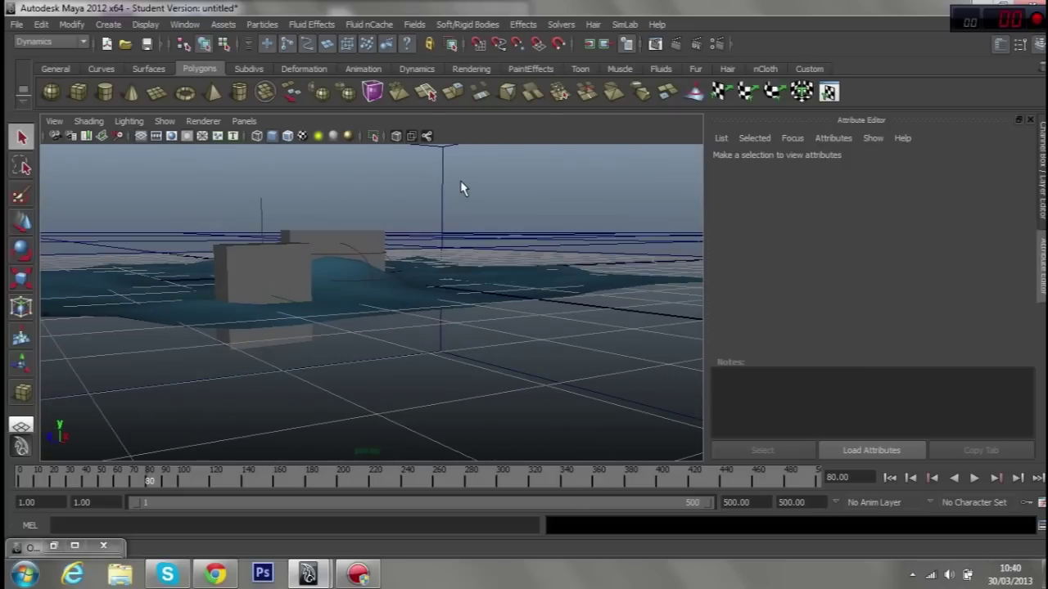
key("4")
key("a")
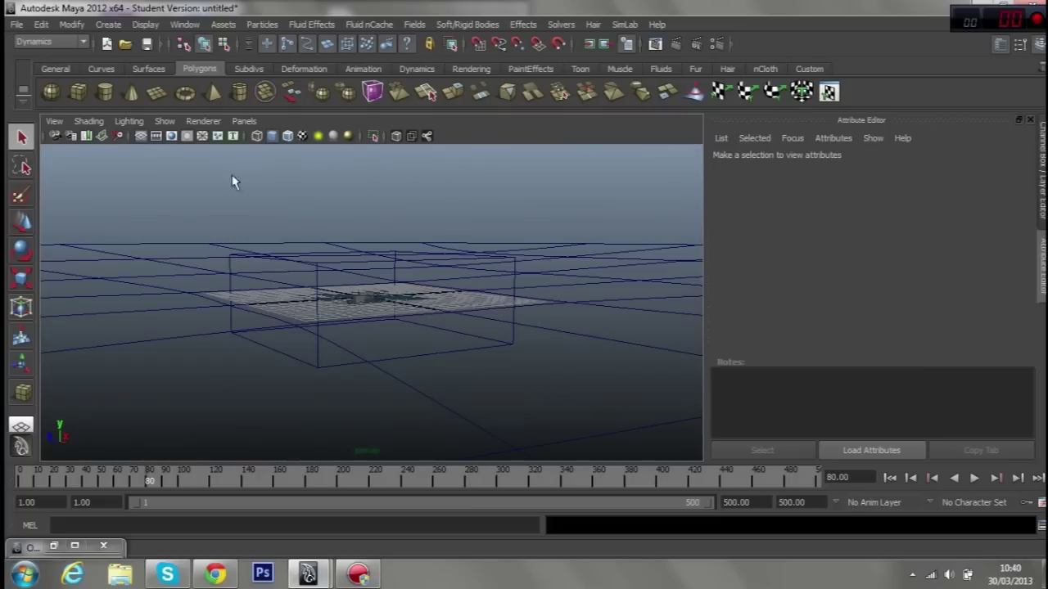
key("5")
scroll(385, 270, "up", 5)
mouse_move(402, 284)
left_mouse_down("alt")
mouse_move(385, 286)
mouse_move(484, 281)
mouse_move(368, 304)
mouse_move(288, 262)
left_mouse_up("alt")
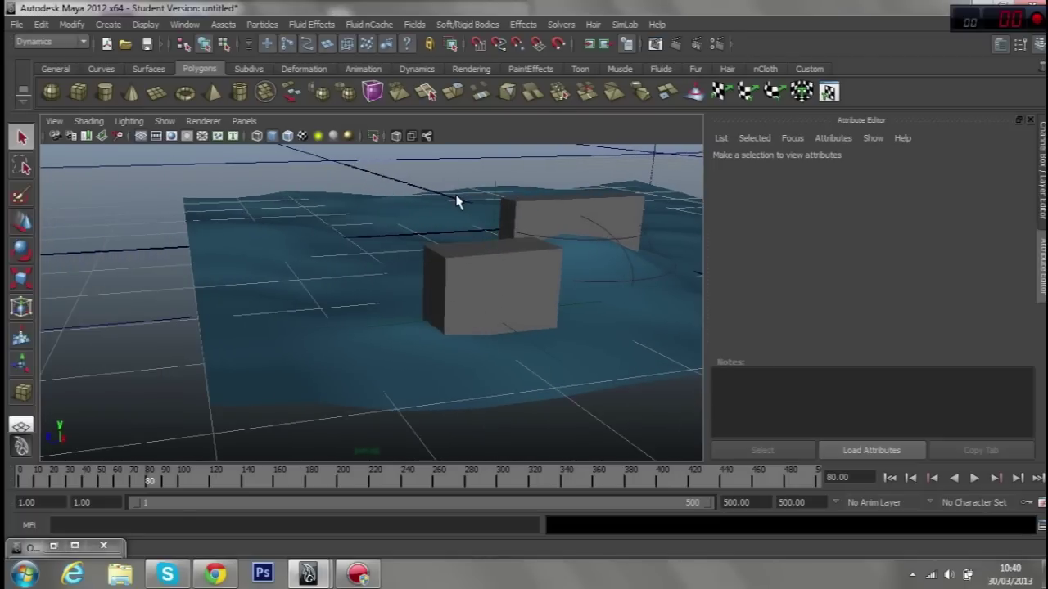
scroll(457, 202, "down", 5)
left_click_drag(458, 199, 398, 188, "alt")
scroll(417, 187, "up", 3)
mouse_move(244, 215)
left_mouse_down("alt")
mouse_move(316, 241)
mouse_move(348, 268)
left_mouse_up("alt")
mouse_move(480, 294)
left_mouse_down("alt")
mouse_move(484, 311)
mouse_move(433, 311)
left_mouse_up("alt")
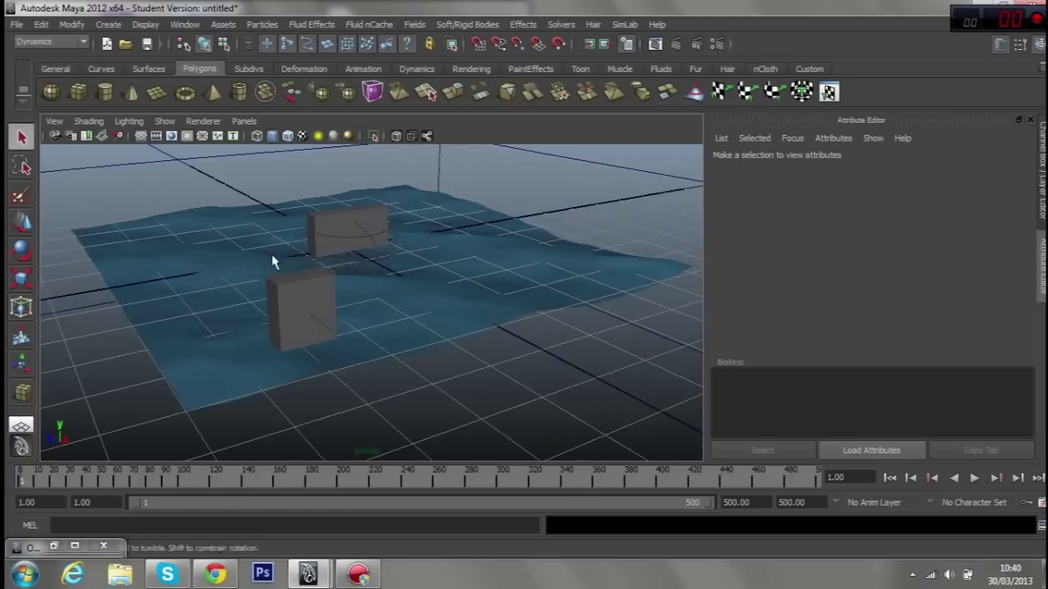
left_click(974, 479)
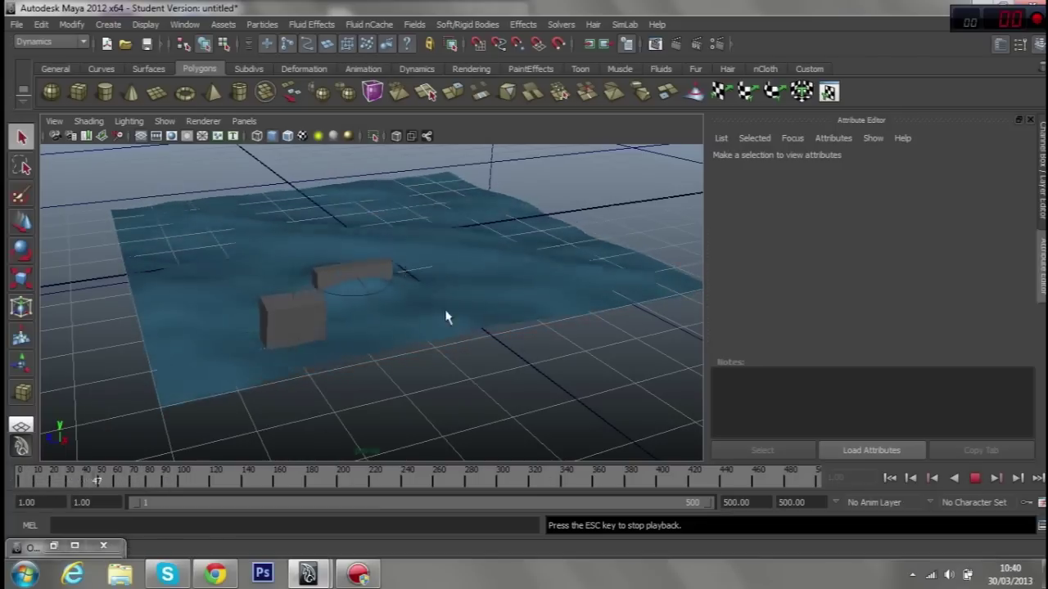
left_click(982, 482)
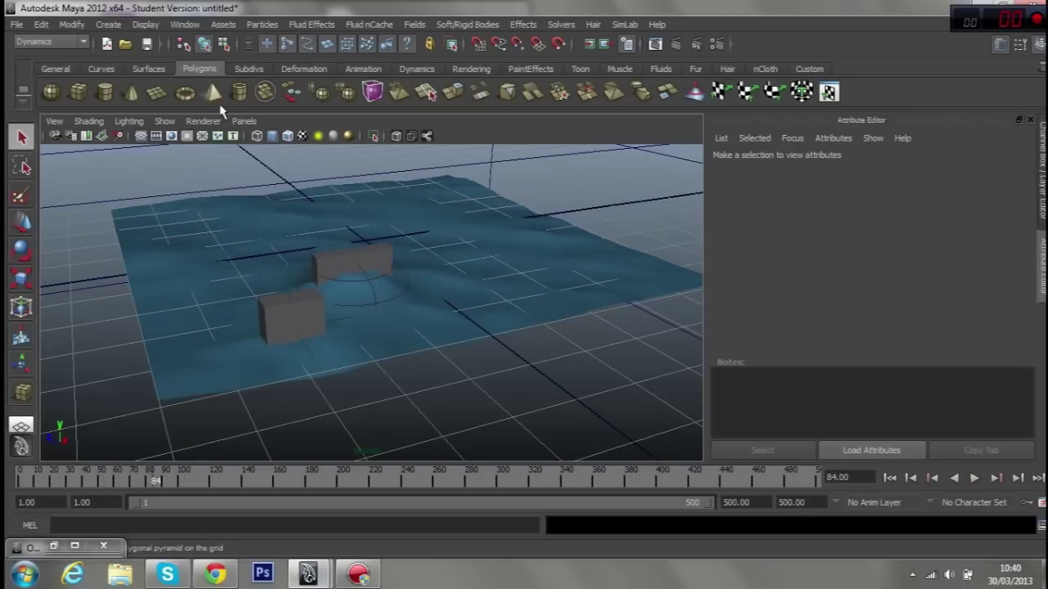
Start a new empty scene, discarding the unsaved changes to the old one
left_click(109, 25)
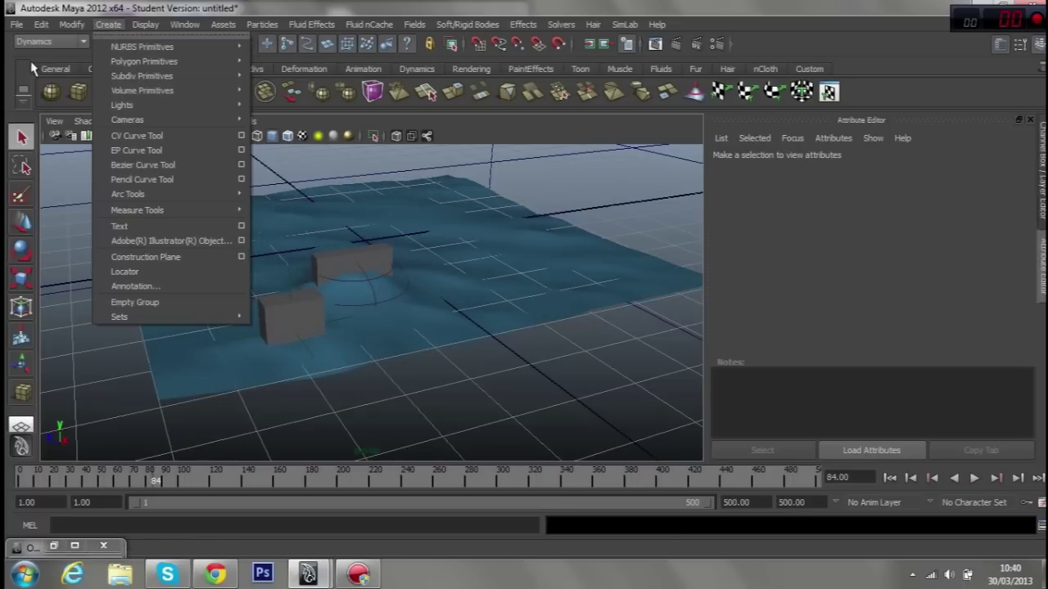
left_click(38, 62)
left_click(108, 44)
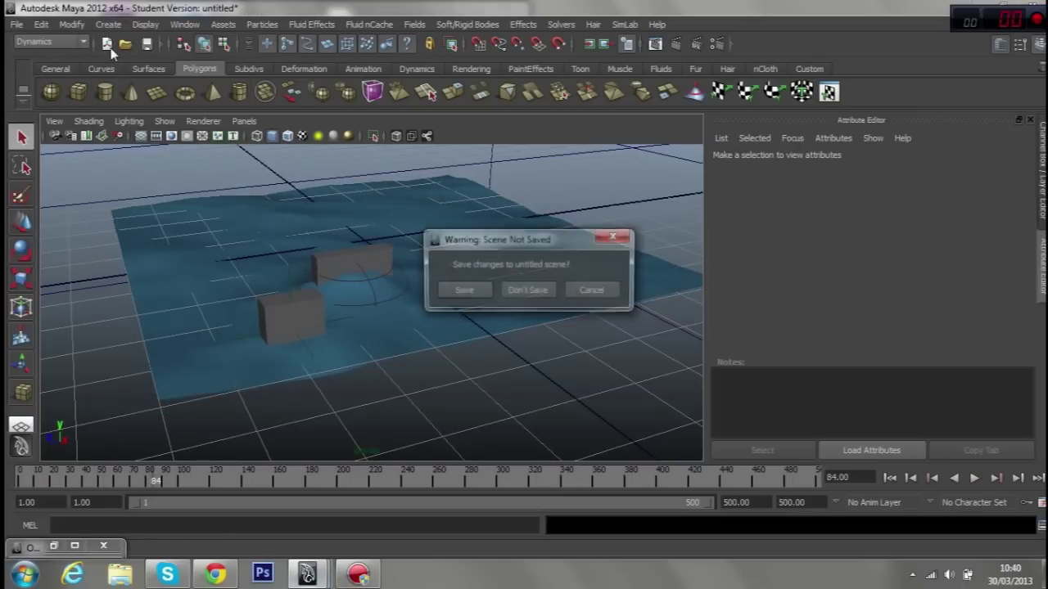
left_click(525, 296)
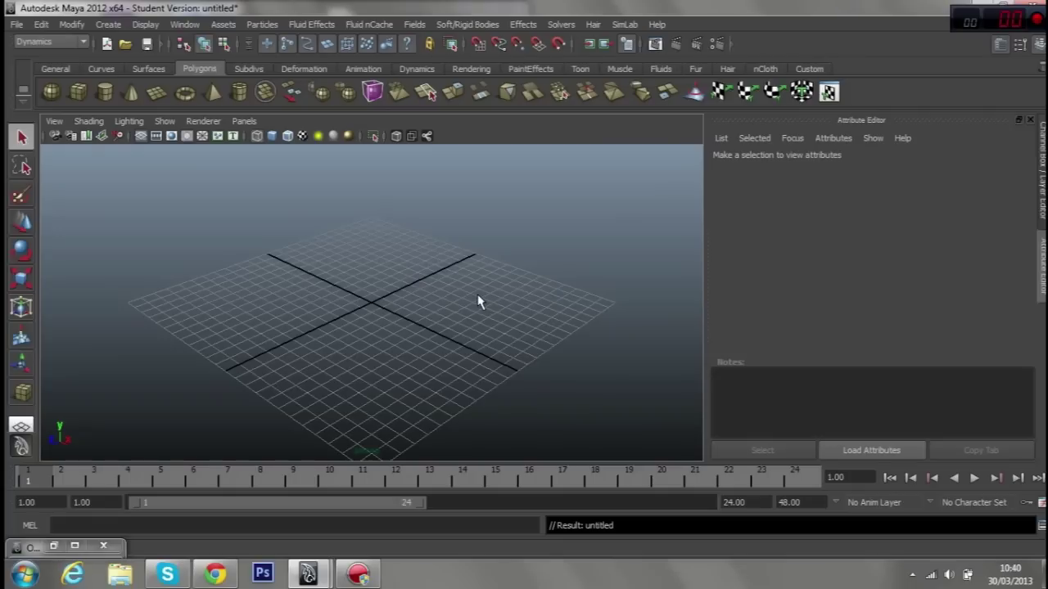
left_click_drag(414, 258, 417, 261, "alt")
right_click_drag(416, 262, 432, 276, "alt")
Keep the Dynamics menu set and create an ocean with Fluid Effects > Ocean > Create Ocean
left_click(49, 43)
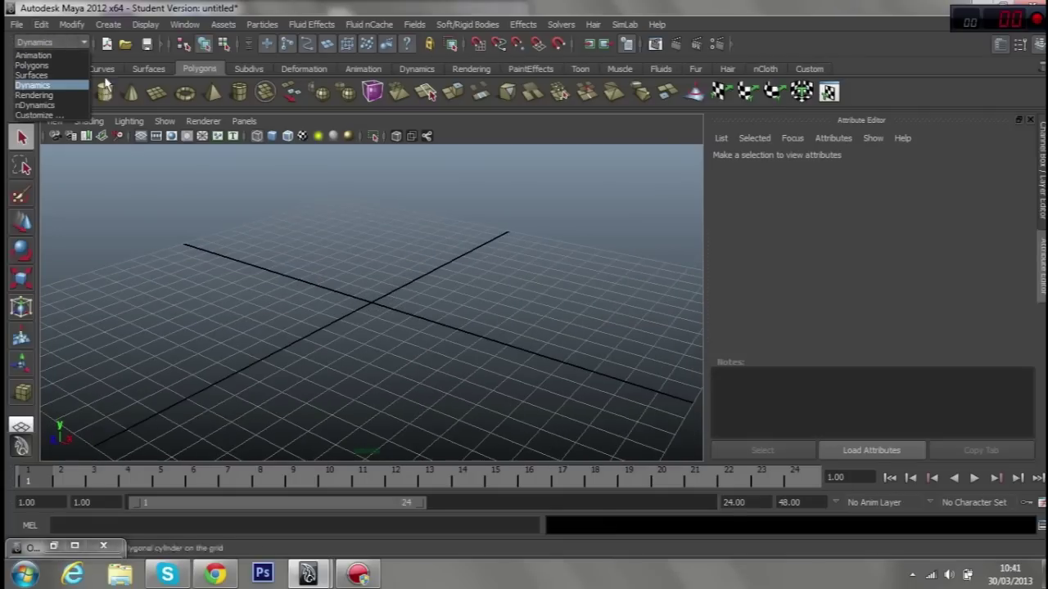
left_click(41, 82)
scroll(423, 254, "down", 2)
scroll(442, 256, "down", 2)
scroll(382, 252, "up", 4)
left_click(311, 25)
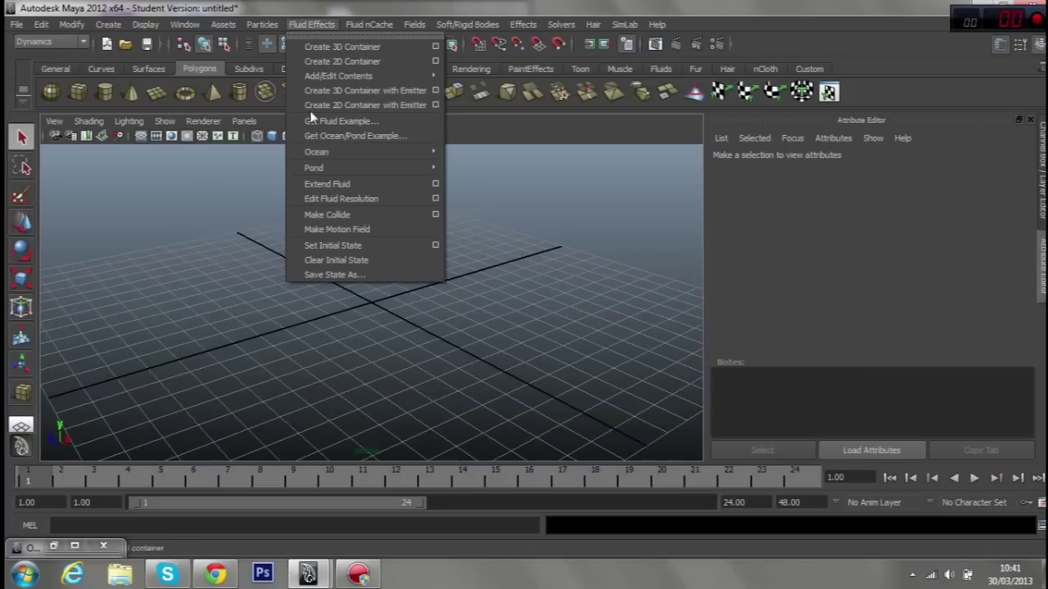
mouse_move(316, 152)
left_click(479, 159)
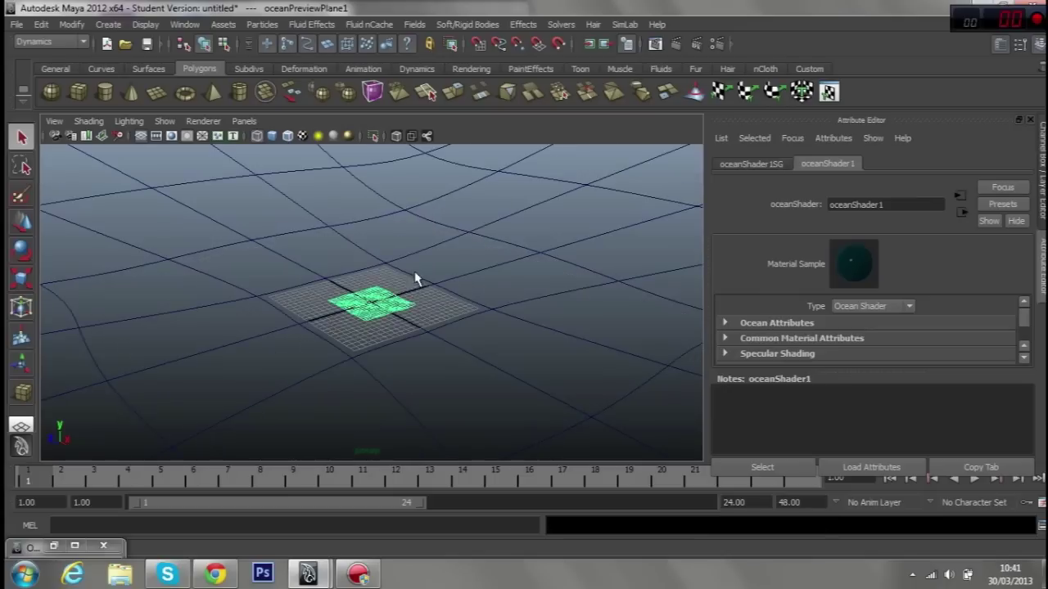
Select the ocean, then undo the accidental scale and return to the select tool
scroll(345, 188, "down", 5)
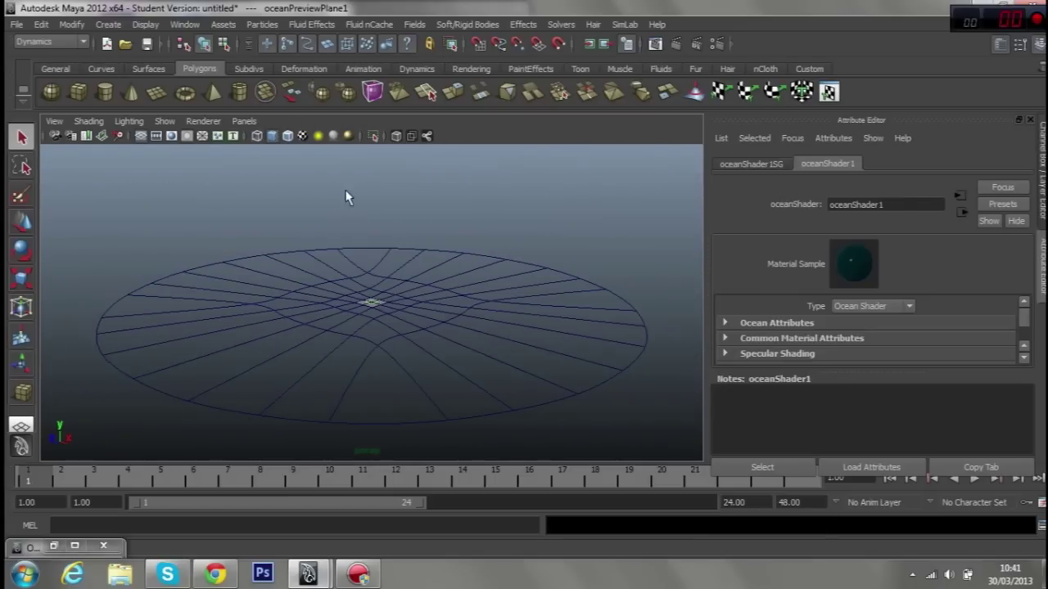
left_click(358, 197)
scroll(398, 216, "up", 5)
scroll(404, 251, "up", 3)
scroll(415, 287, "up", 2)
scroll(409, 262, "down", 3)
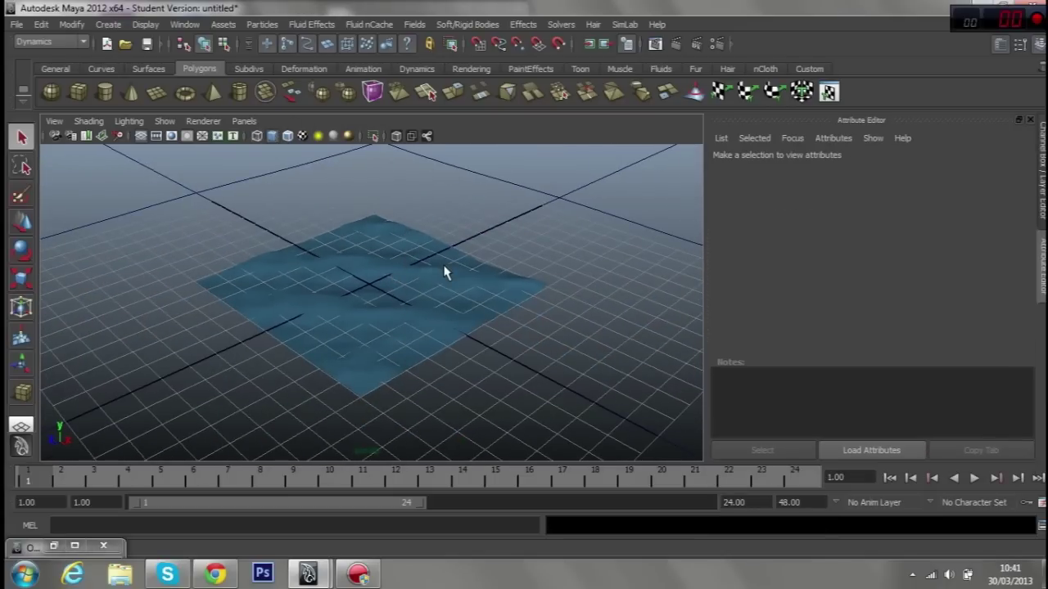
scroll(446, 274, "down", 3)
scroll(447, 279, "down", 3)
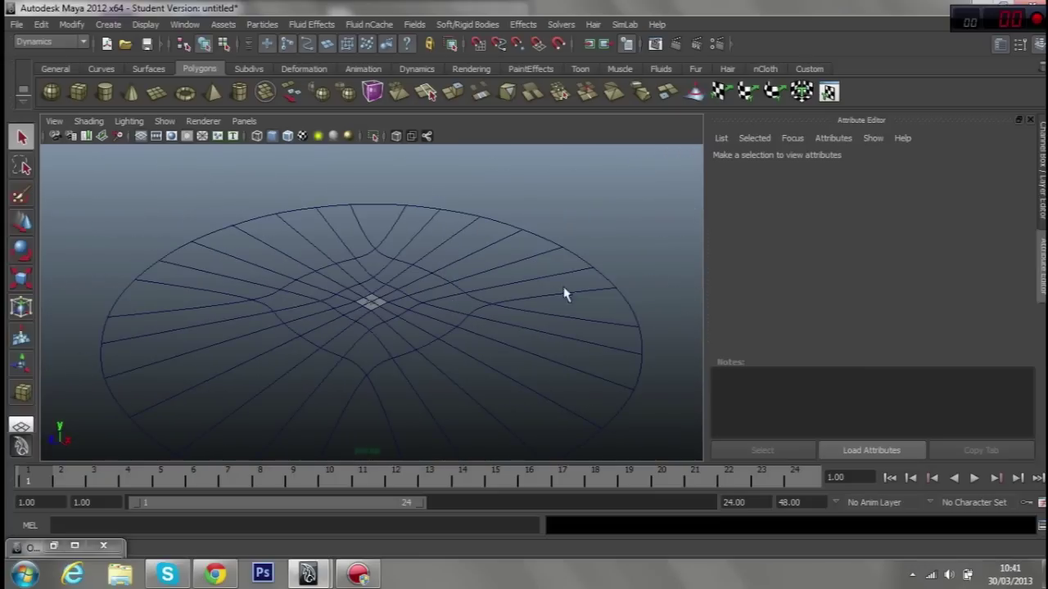
left_click_drag(612, 221, 483, 379)
left_click(22, 278)
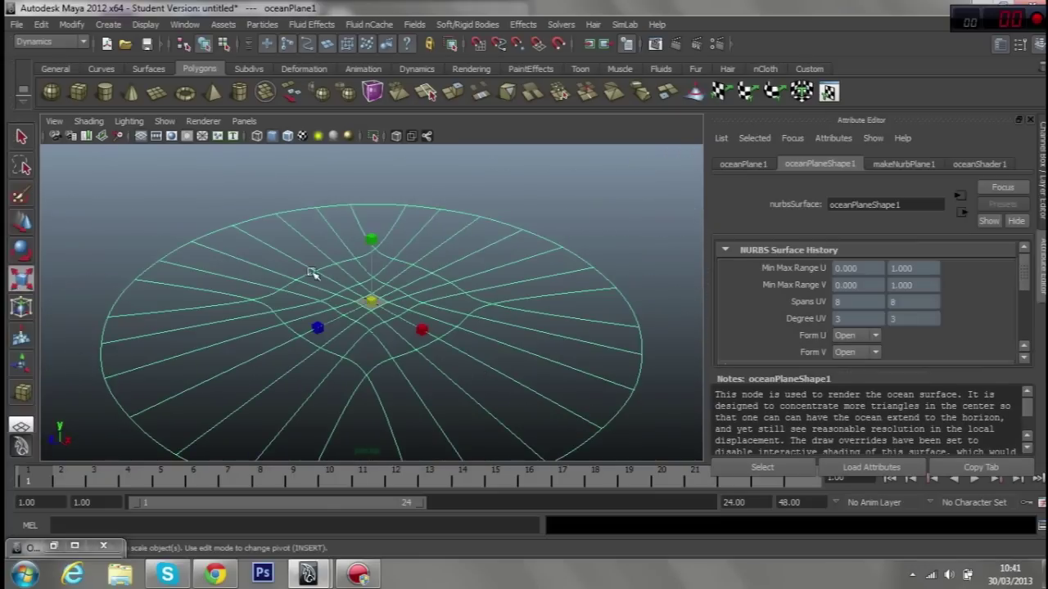
left_click(211, 170)
scroll(245, 196, "up", 5)
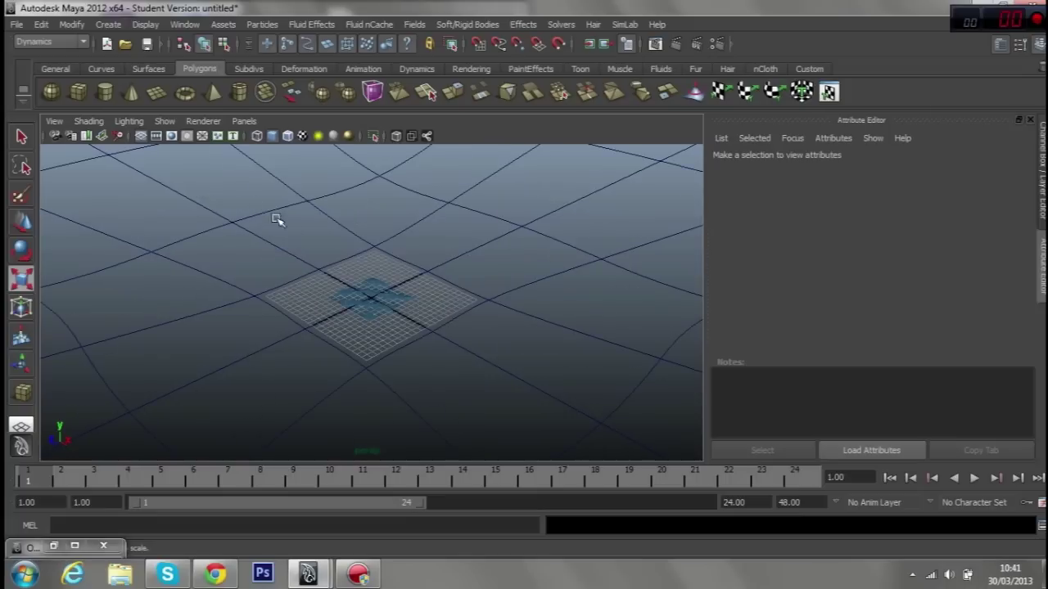
key("ctrl+z")
key("ctrl+z")
key("ctrl+z")
key("q")
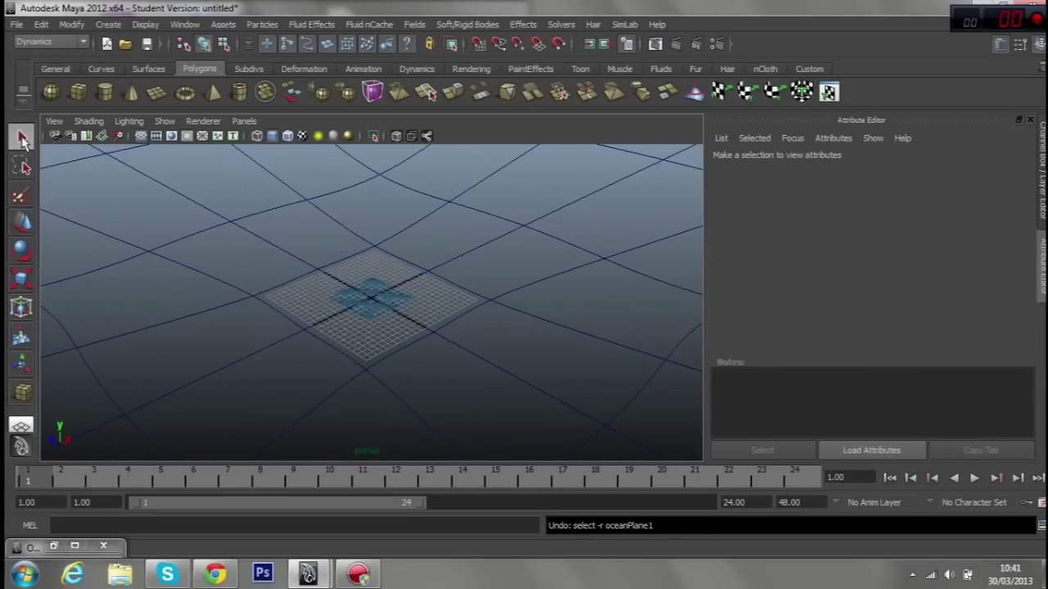
scroll(199, 188, "down", 5)
mouse_move(197, 188)
left_mouse_down("alt")
mouse_move(381, 281)
mouse_move(335, 356)
left_mouse_up("alt")
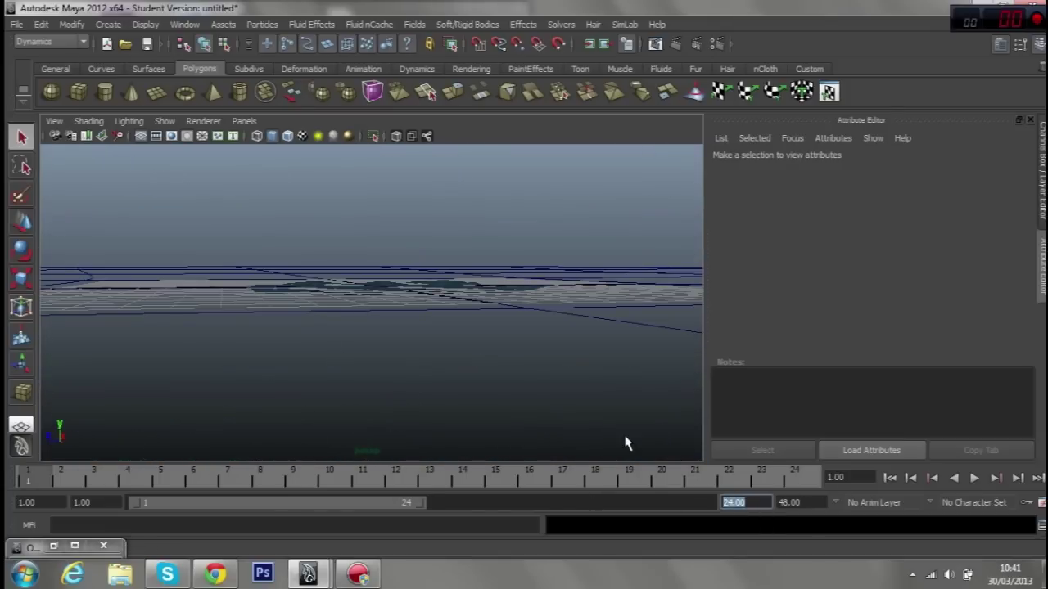
type("50")
Set the playback end time to 500 frames
key("Return")
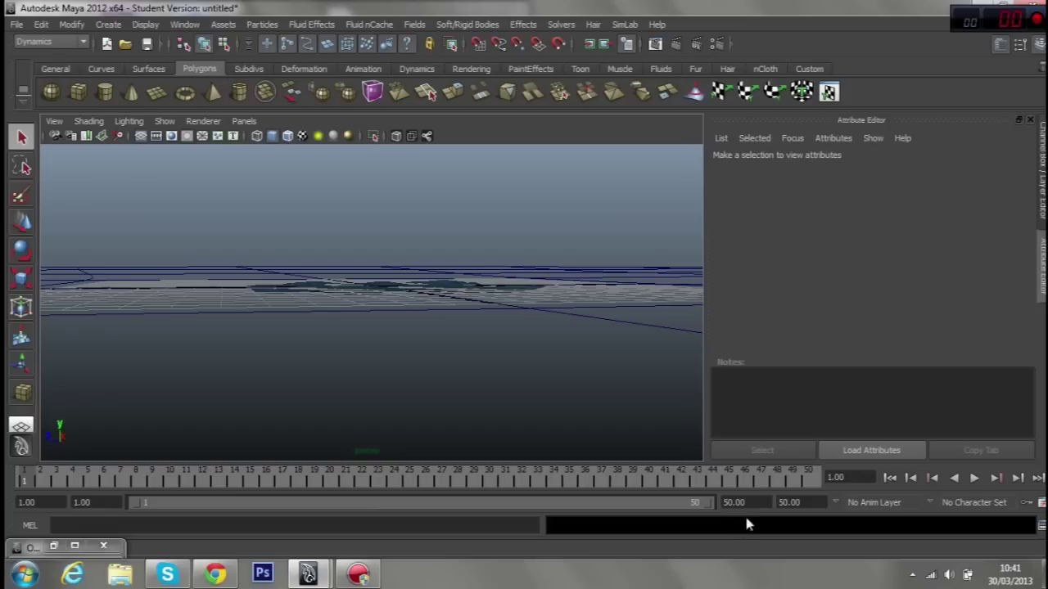
type("500")
key("Return")
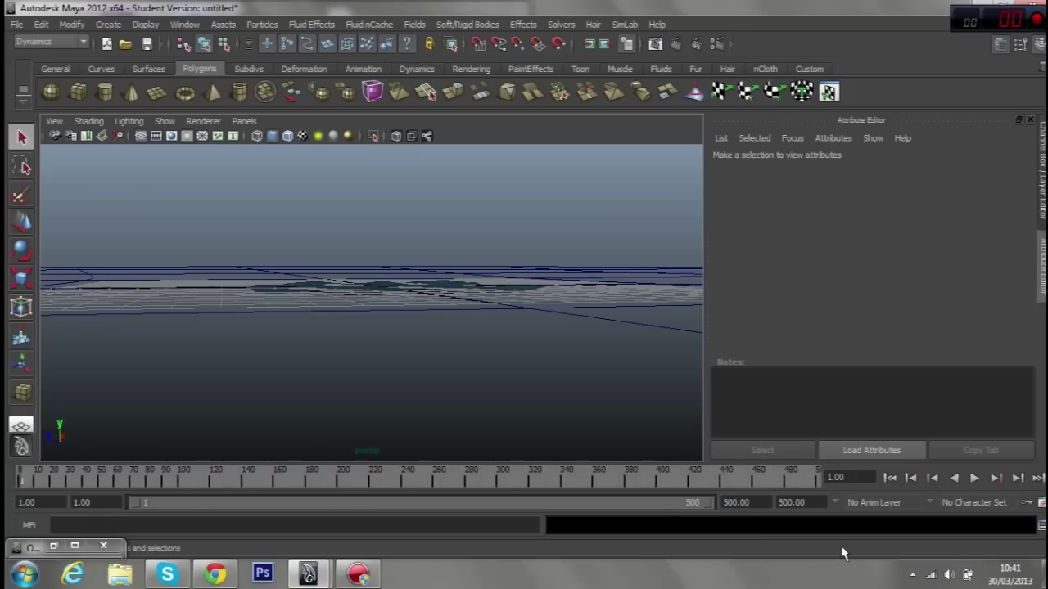
left_click_drag(428, 347, 429, 370, "alt")
scroll(379, 308, "up", 2)
scroll(388, 334, "up", 2)
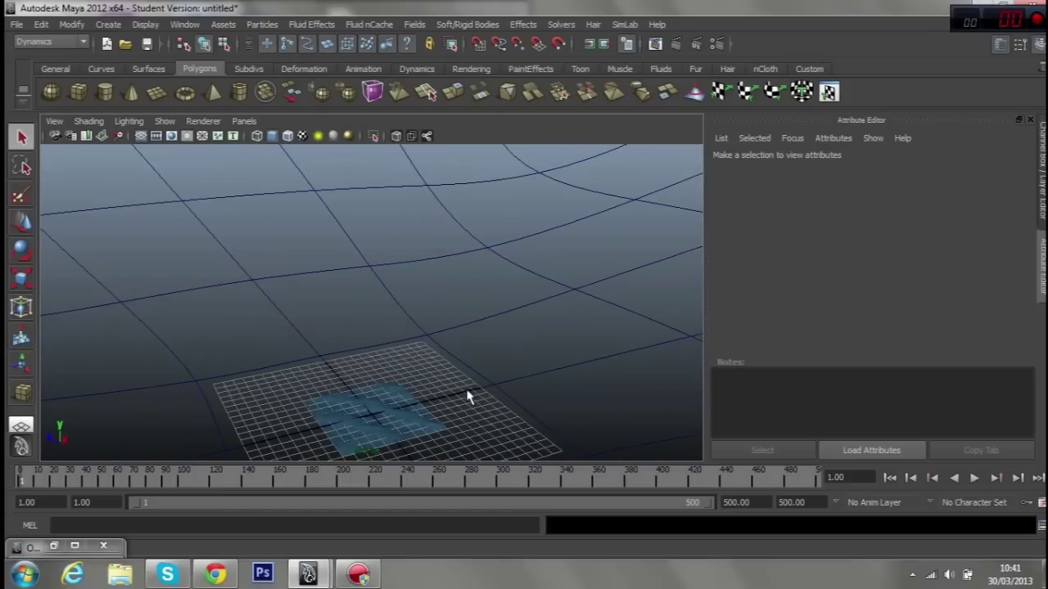
scroll(467, 398, "up", 2)
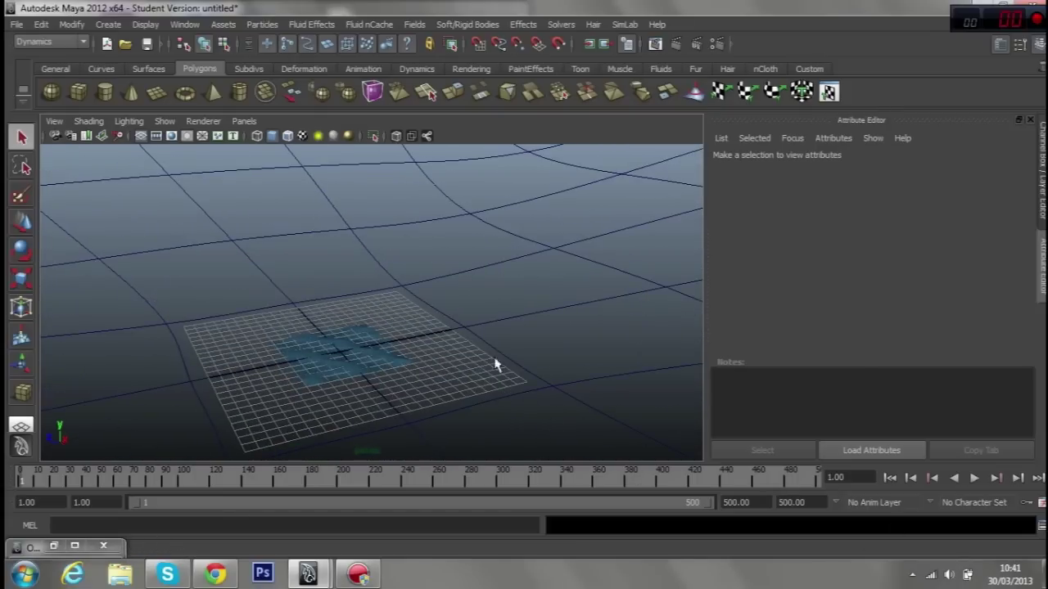
scroll(388, 330, "up", 3)
scroll(388, 330, "up", 3)
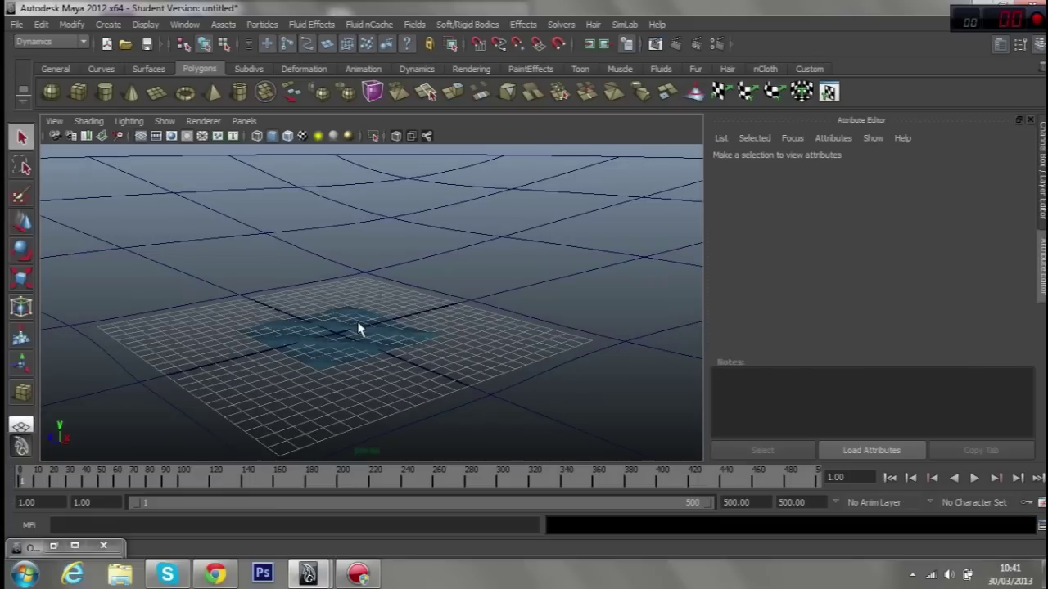
Select oceanPreviewPlane1 and show its transform channels in the Channel Box
left_click(363, 319)
scroll(358, 330, "up", 3)
scroll(358, 330, "up", 2)
scroll(355, 346, "up", 2)
key("ctrl+a")
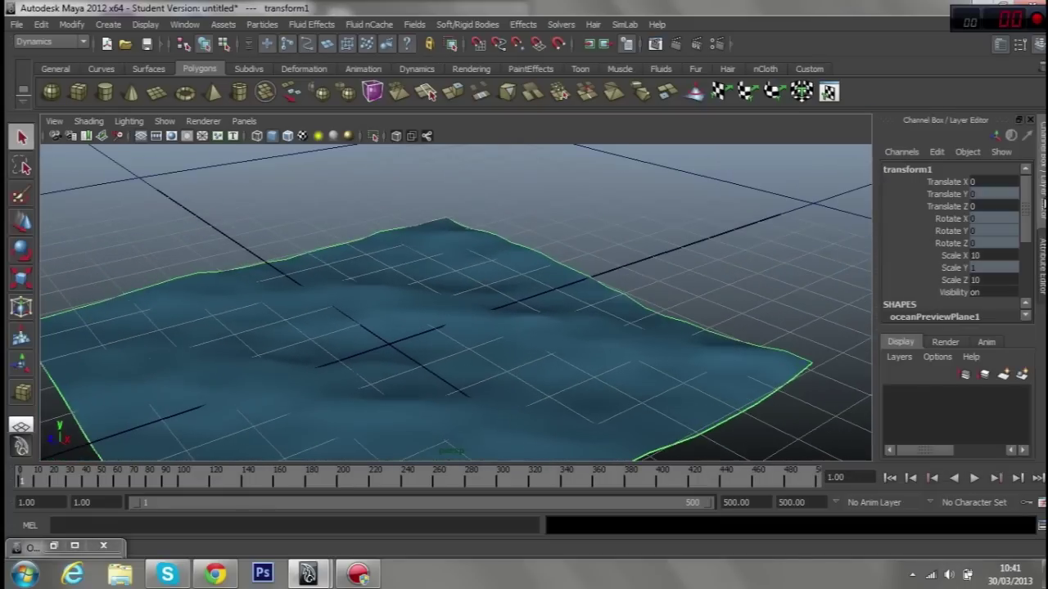
Unlock Translate Y and raise the ocean preview plane to 0.17
left_click(949, 194)
right_click(949, 194)
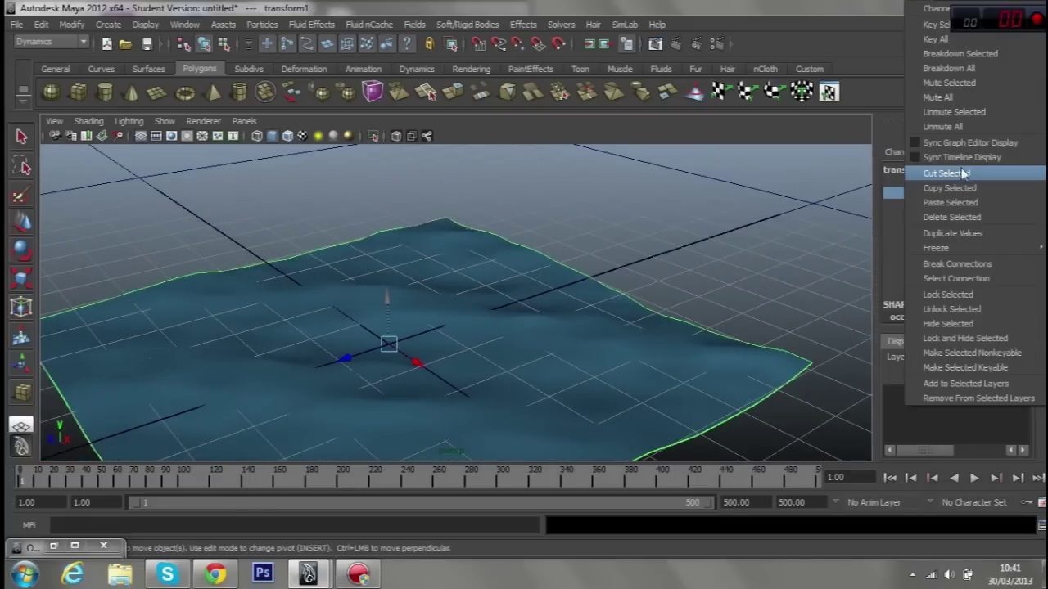
left_click(953, 309)
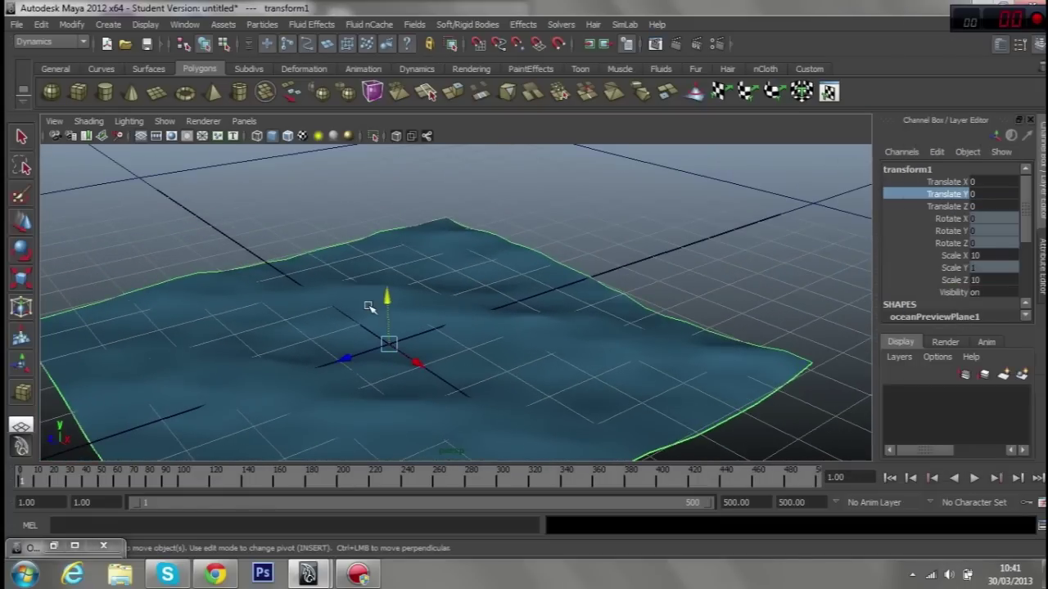
left_click_drag(386, 300, 387, 290)
right_click(937, 196)
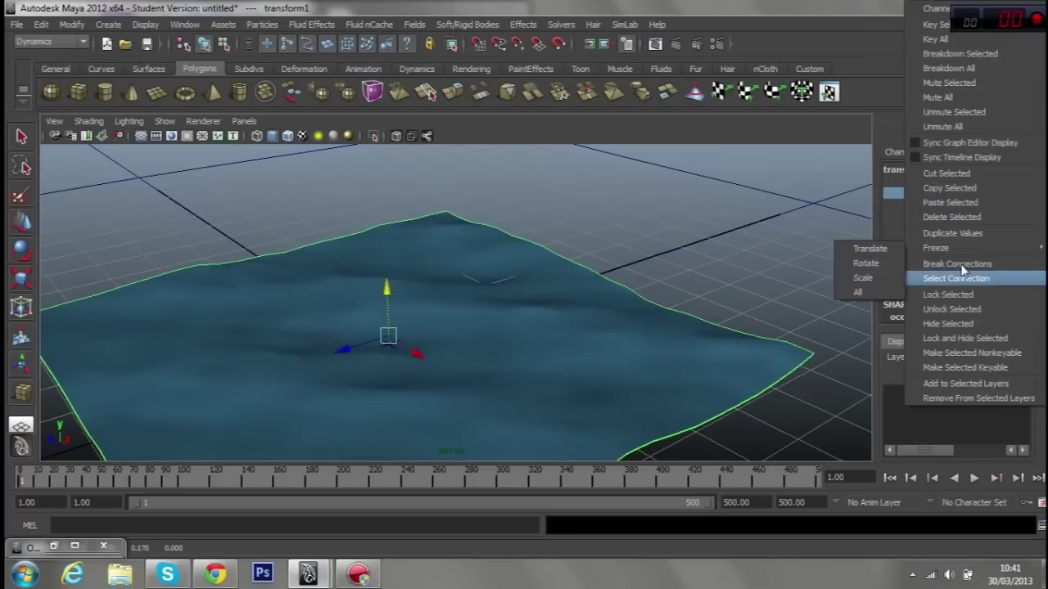
left_click(957, 308)
Play the wave animation and stop it at frame 81
left_click(973, 478)
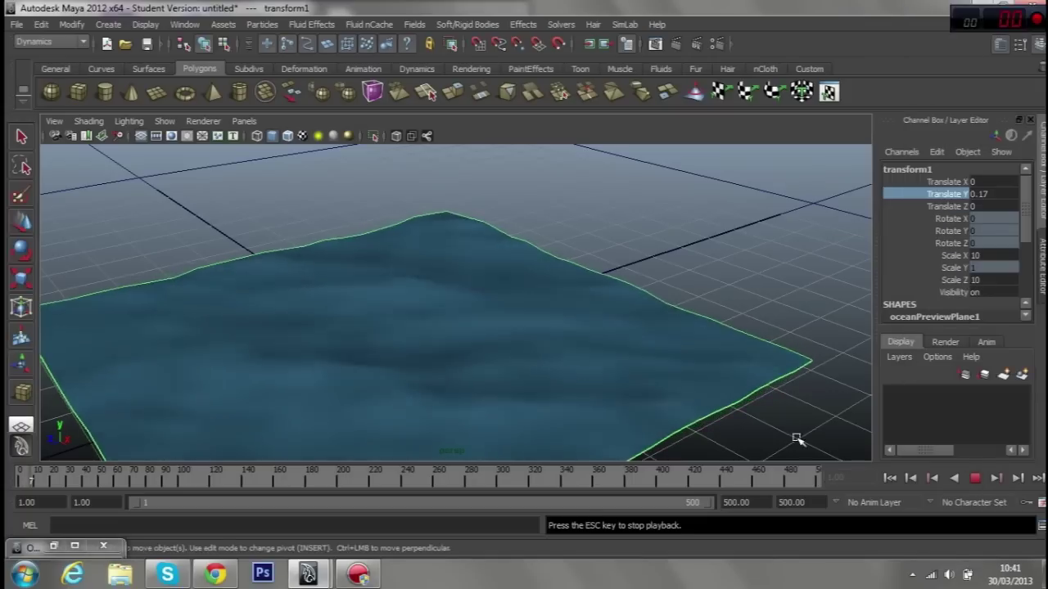
scroll(514, 324, "down", 5)
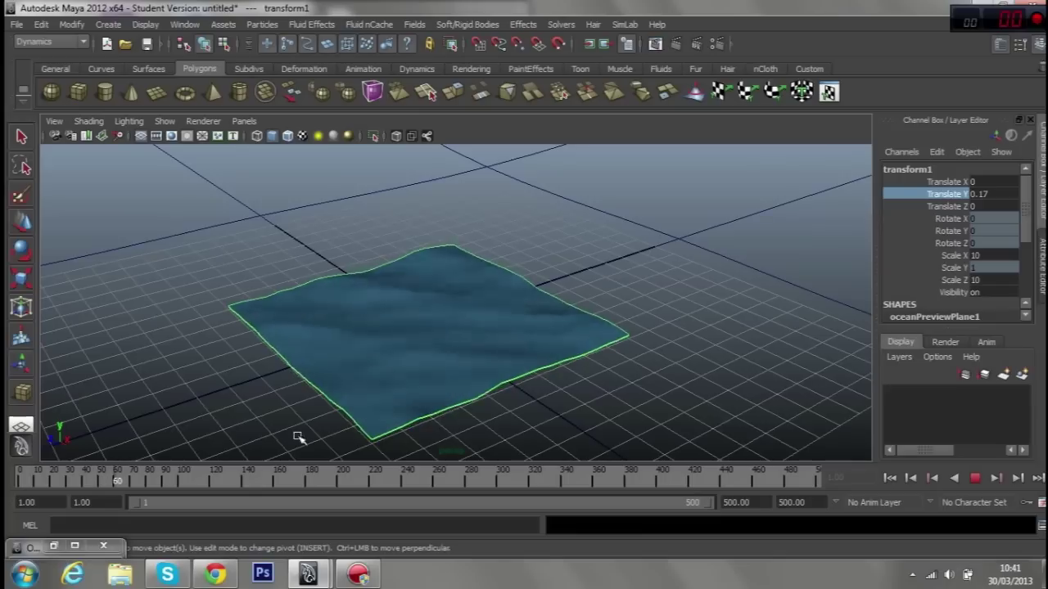
key("Escape")
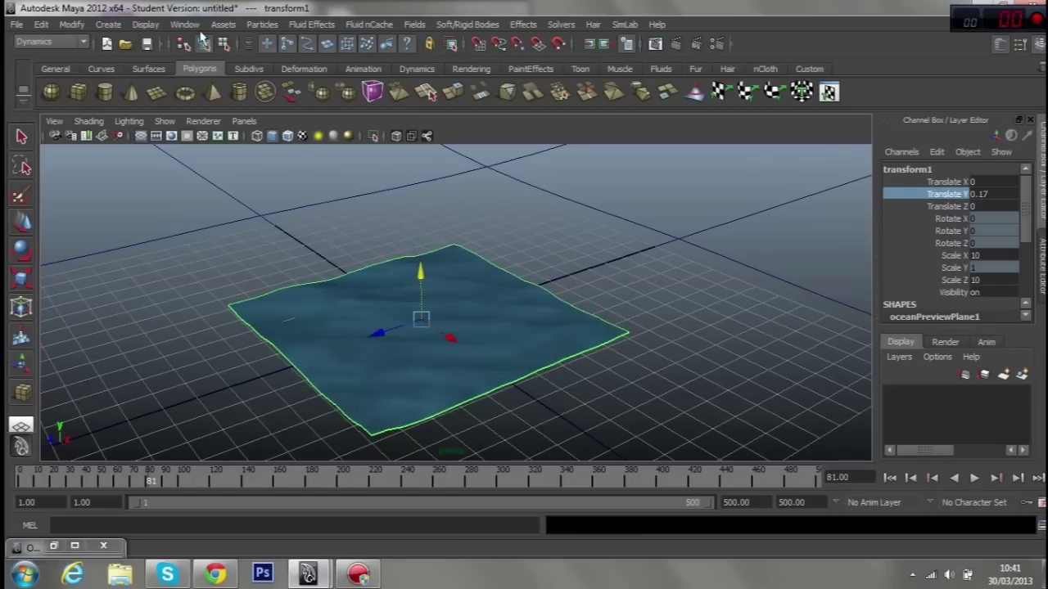
left_click(184, 25)
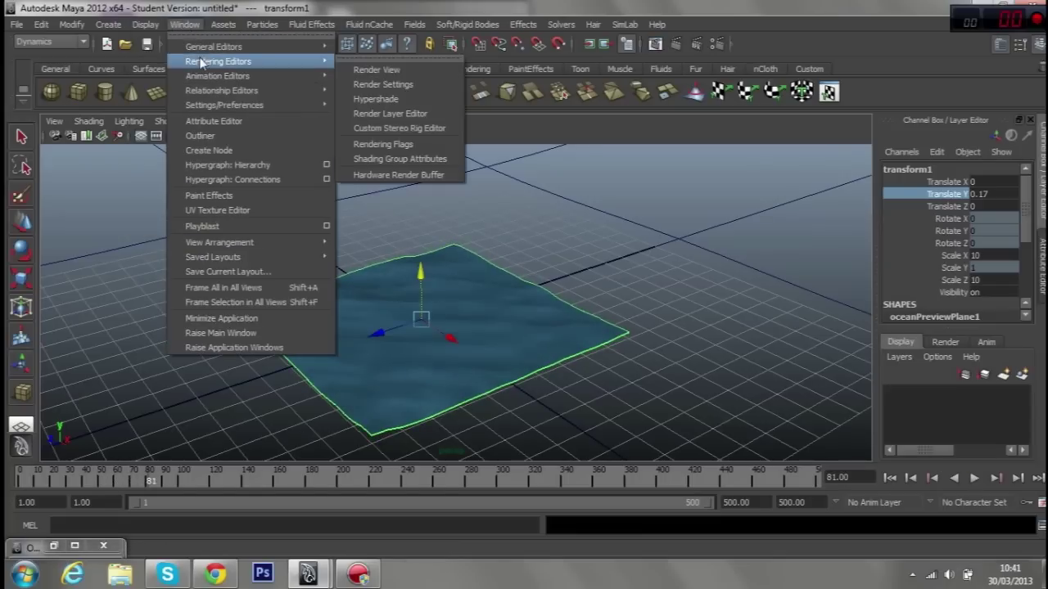
Pick oceanShader1 in the Hypershade and show its attributes in the Attribute Editor
left_click(386, 95)
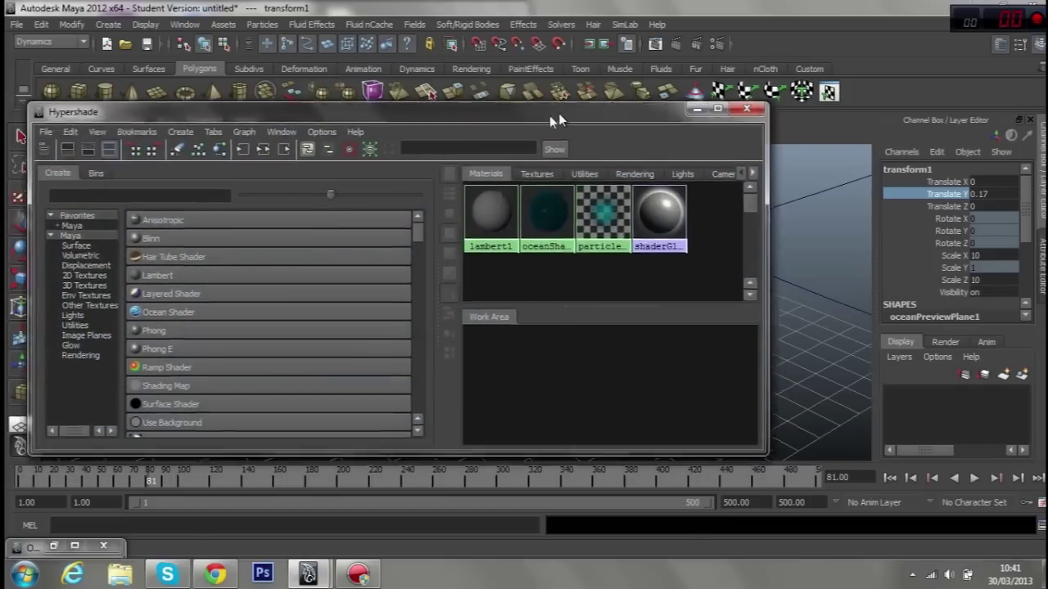
left_click_drag(549, 117, 6, 100)
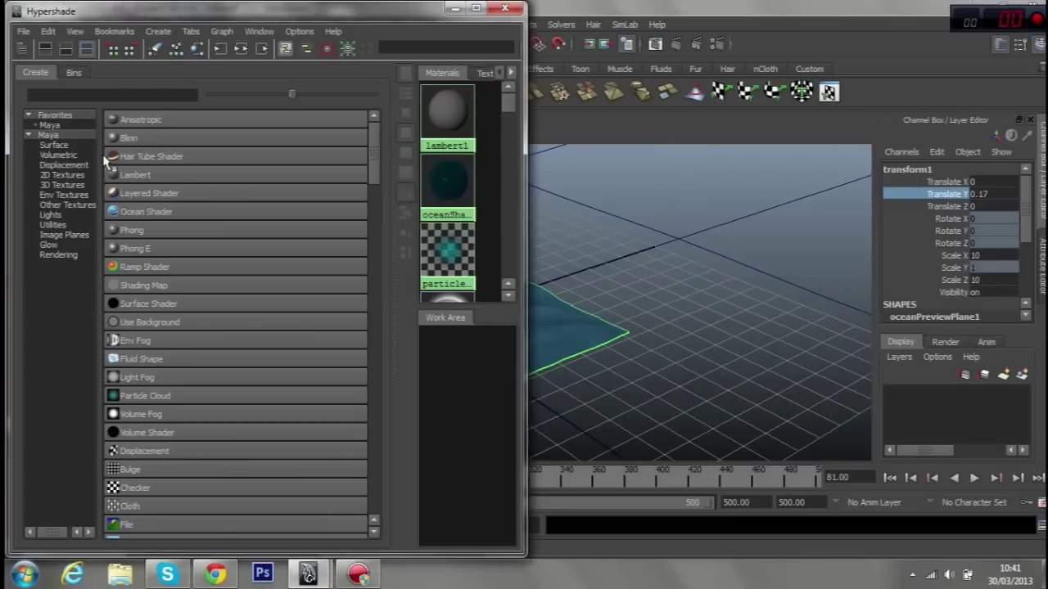
left_click(447, 181)
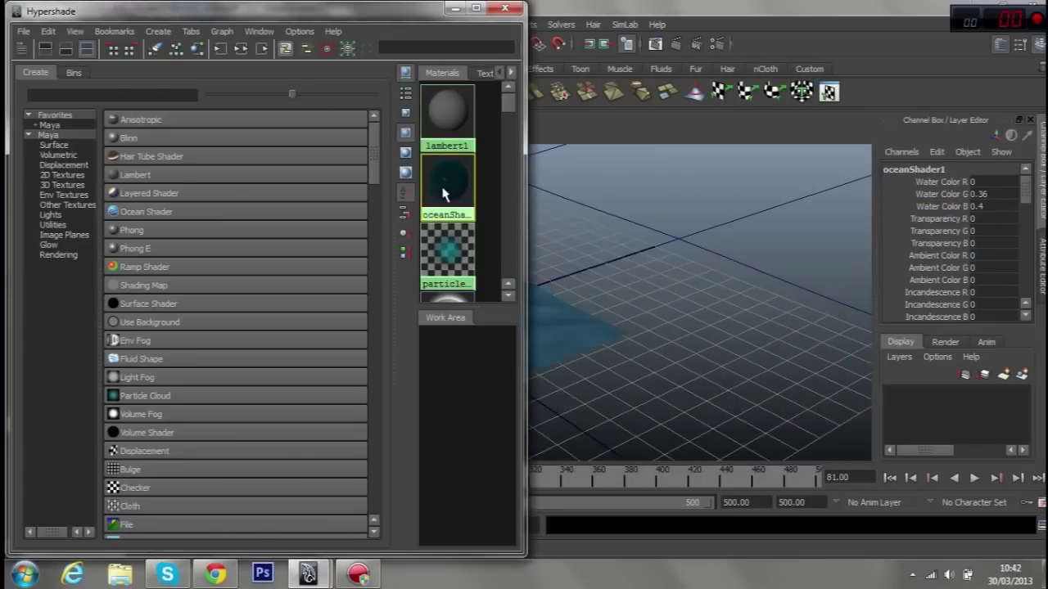
left_click(454, 9)
key("ctrl+a")
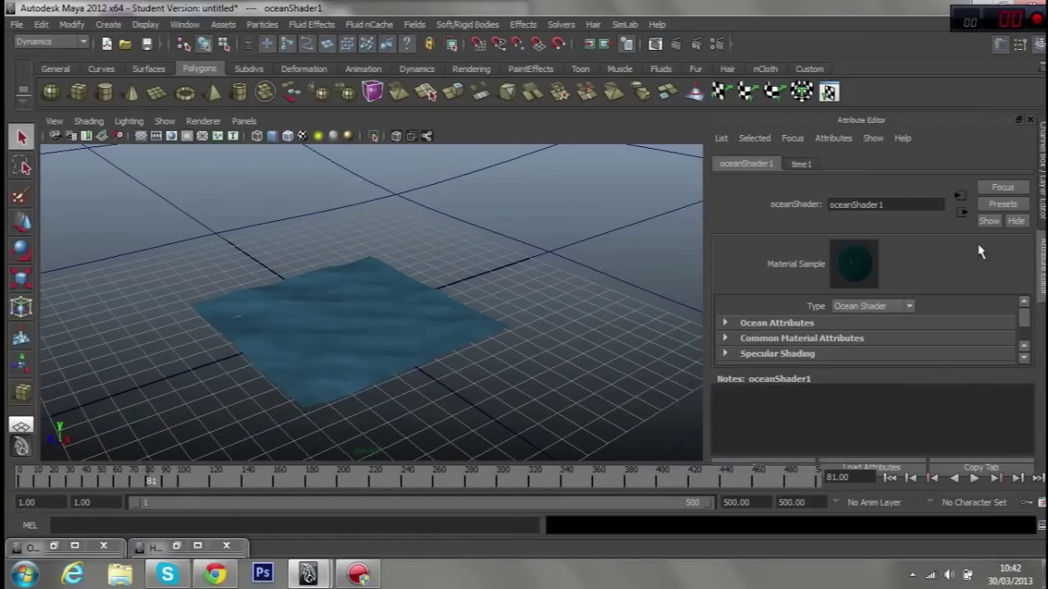
mouse_move(634, 303)
right_mouse_down("alt")
mouse_move(494, 250)
mouse_move(466, 224)
right_mouse_up("alt")
left_click(341, 169)
mouse_move(342, 169)
right_mouse_down("alt")
mouse_move(410, 234)
mouse_move(416, 276)
right_mouse_up("alt")
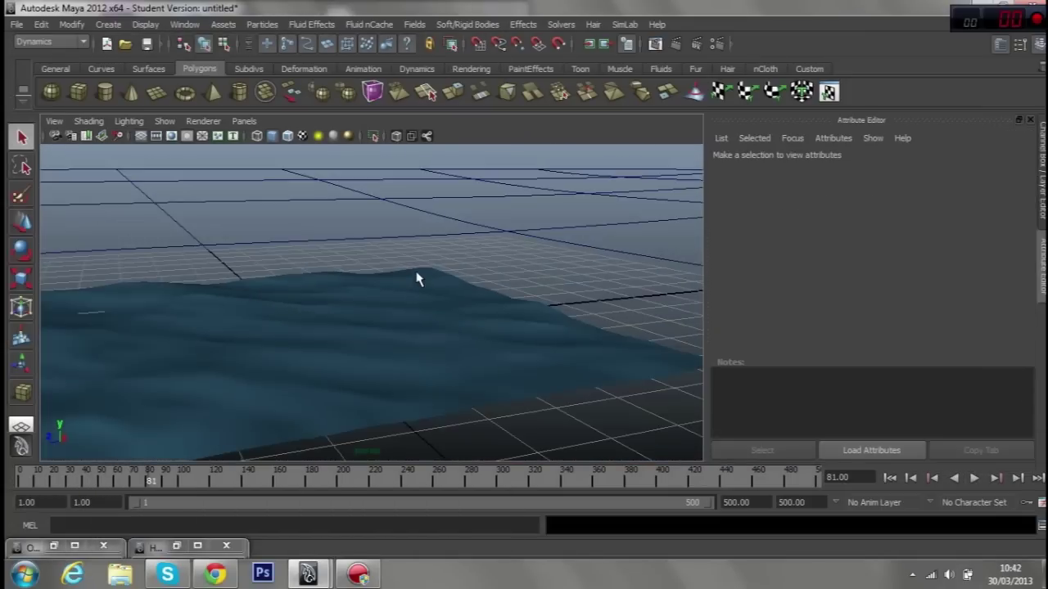
mouse_move(417, 276)
left_mouse_down("alt")
mouse_move(562, 243)
mouse_move(396, 281)
left_mouse_up("alt")
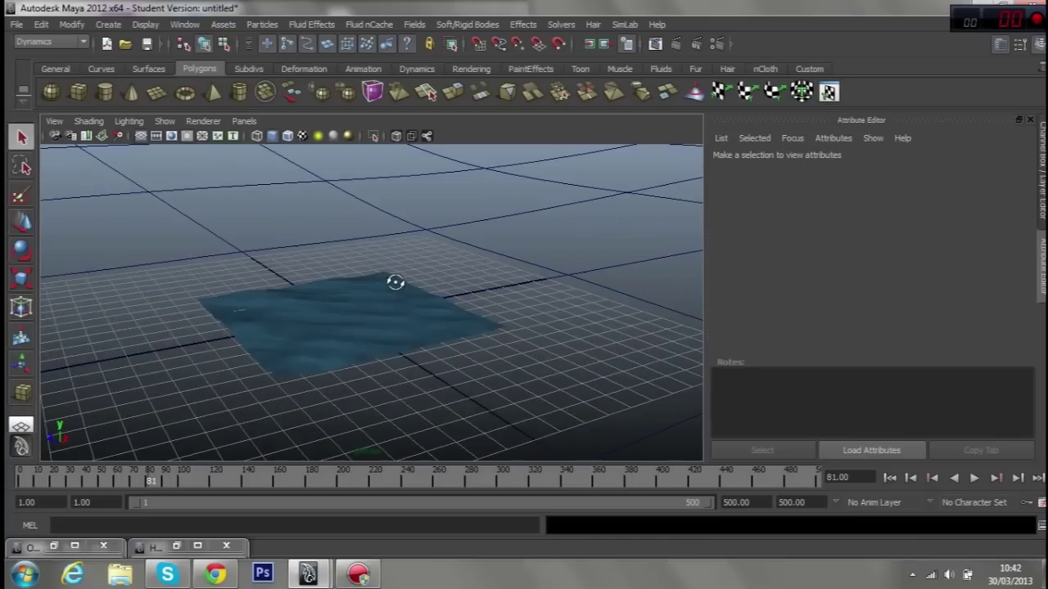
left_click(396, 289)
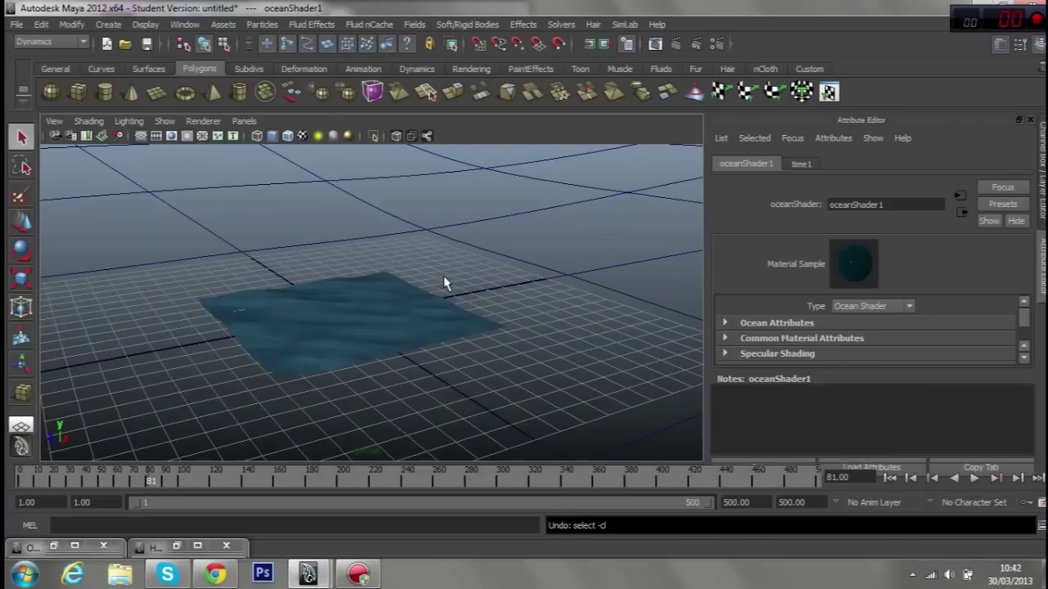
Expand oceanShader1's Ocean Attributes section while inspecting the ocean patch
left_click_drag(787, 375, 787, 455)
mouse_move(416, 341)
left_mouse_down("alt")
mouse_move(489, 260)
mouse_move(480, 286)
mouse_move(498, 285)
mouse_move(496, 313)
mouse_move(494, 291)
mouse_move(529, 264)
mouse_move(472, 292)
left_mouse_up("alt")
mouse_move(472, 292)
right_mouse_down("alt")
mouse_move(517, 251)
mouse_move(461, 267)
right_mouse_up("alt")
mouse_move(460, 266)
left_mouse_down("alt")
mouse_move(507, 253)
mouse_move(518, 278)
mouse_move(423, 243)
mouse_move(411, 251)
mouse_move(503, 275)
left_mouse_up("alt")
right_click_drag(503, 276, 494, 323, "alt")
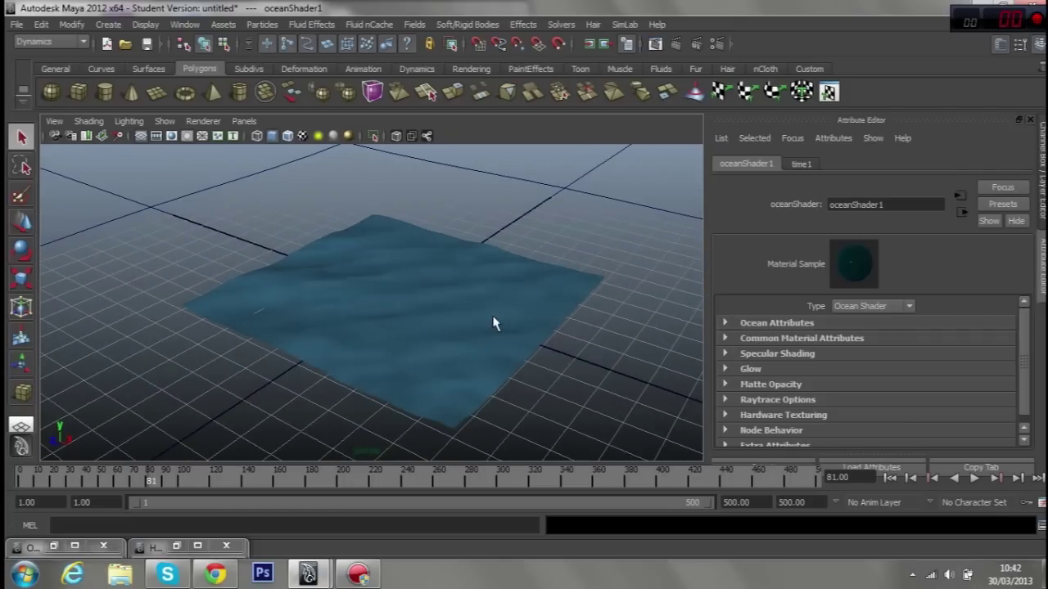
mouse_move(560, 300)
left_mouse_down("alt")
mouse_move(477, 265)
mouse_move(435, 273)
left_mouse_up("alt")
left_click(791, 329)
right_click_drag(524, 327, 564, 342, "alt")
Try ocean Scale values from 0.335 to 7.157 during playback, settling on 1.147
left_click_drag(899, 340, 907, 340)
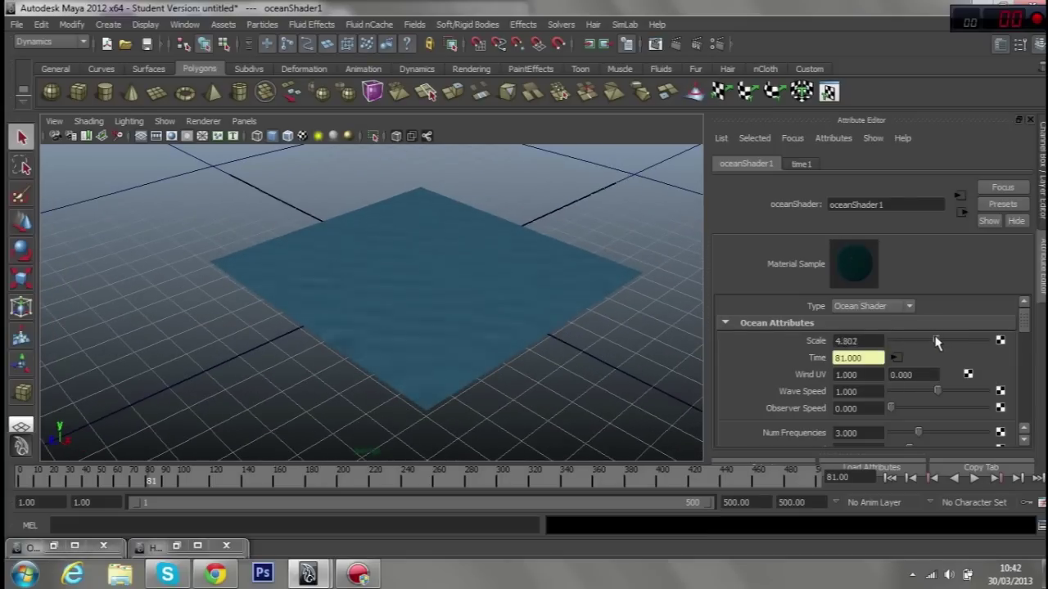
left_click_drag(914, 346, 895, 349)
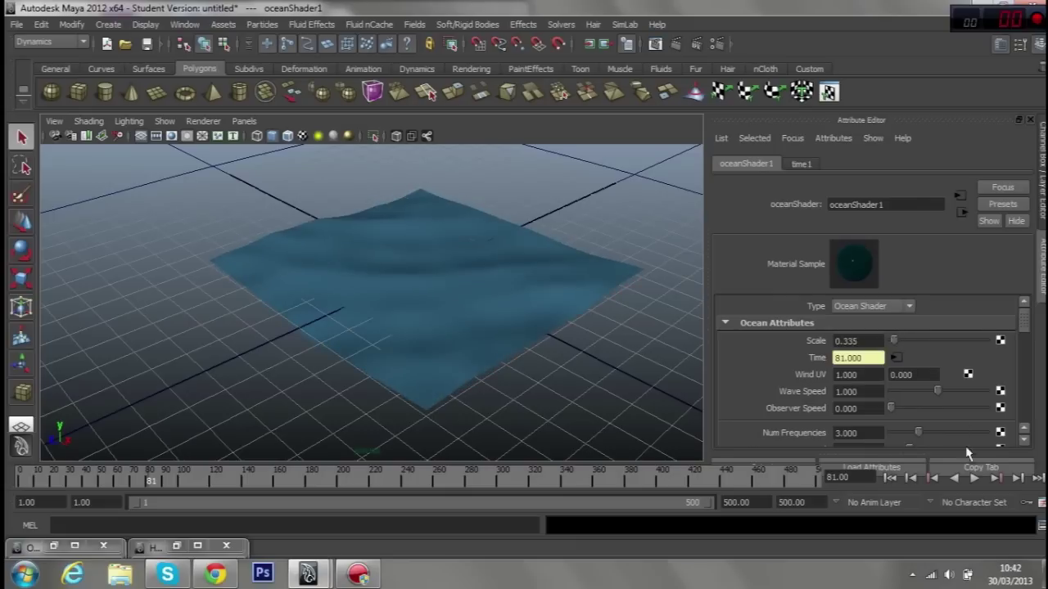
left_click(973, 478)
left_click_drag(894, 342, 959, 342)
mouse_move(655, 386)
left_mouse_down("alt")
mouse_move(652, 361)
mouse_move(591, 392)
left_mouse_up("alt")
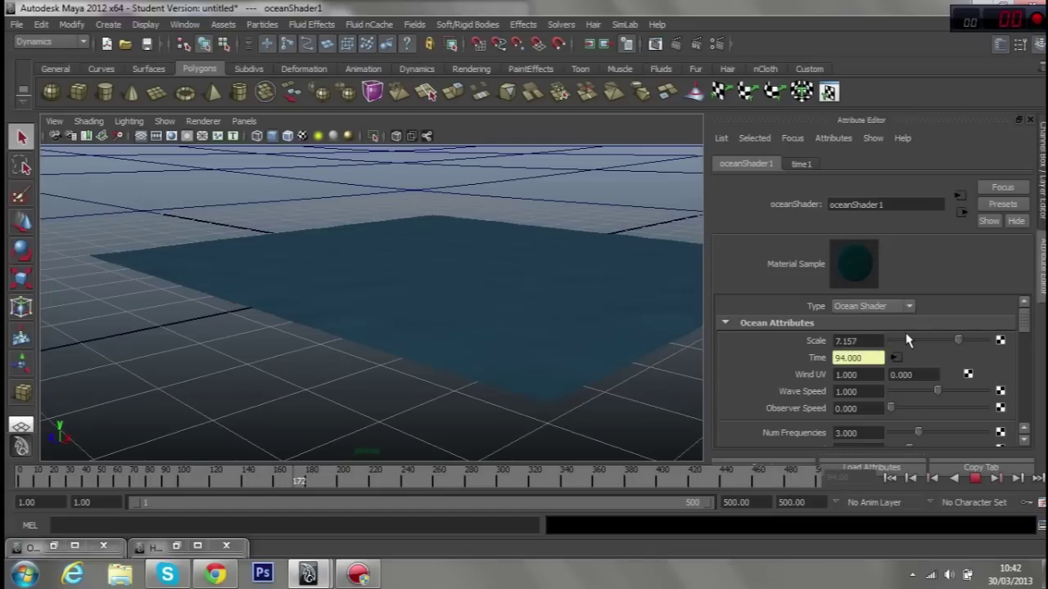
left_click_drag(906, 340, 900, 345)
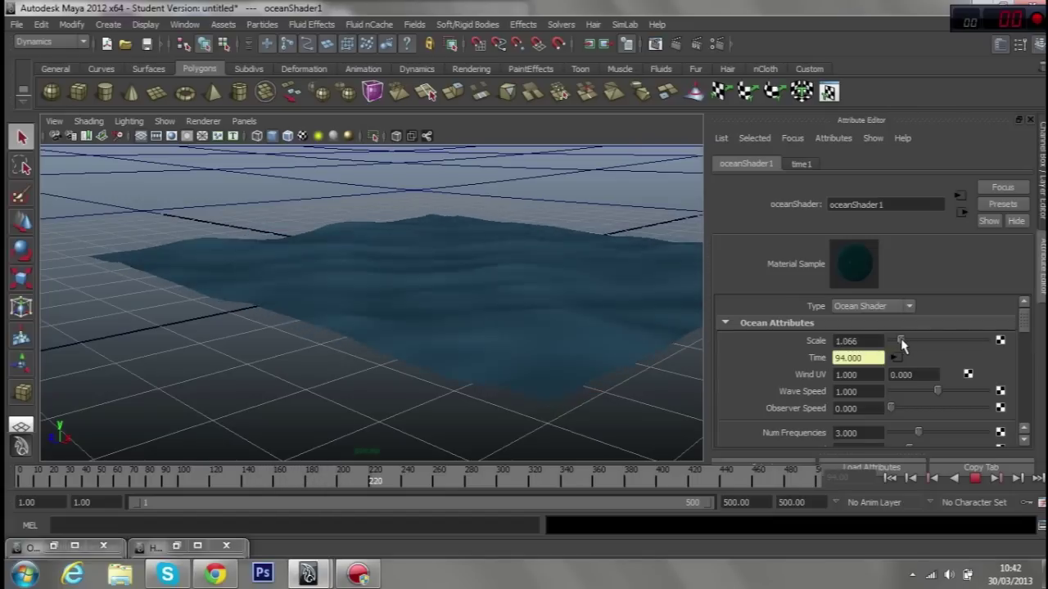
left_click_drag(613, 351, 587, 351, "alt")
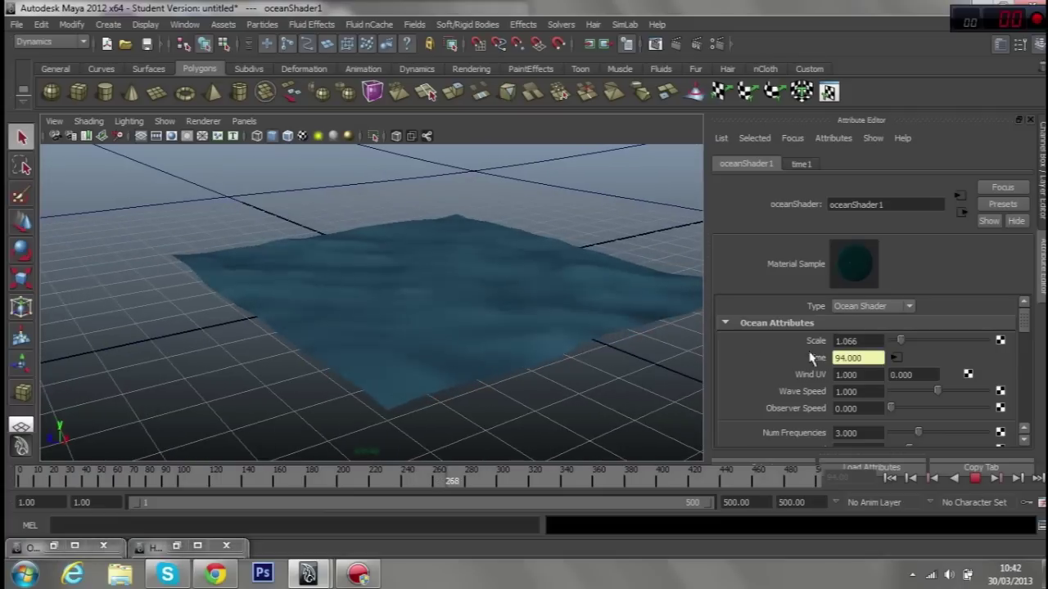
left_click_drag(900, 340, 901, 343)
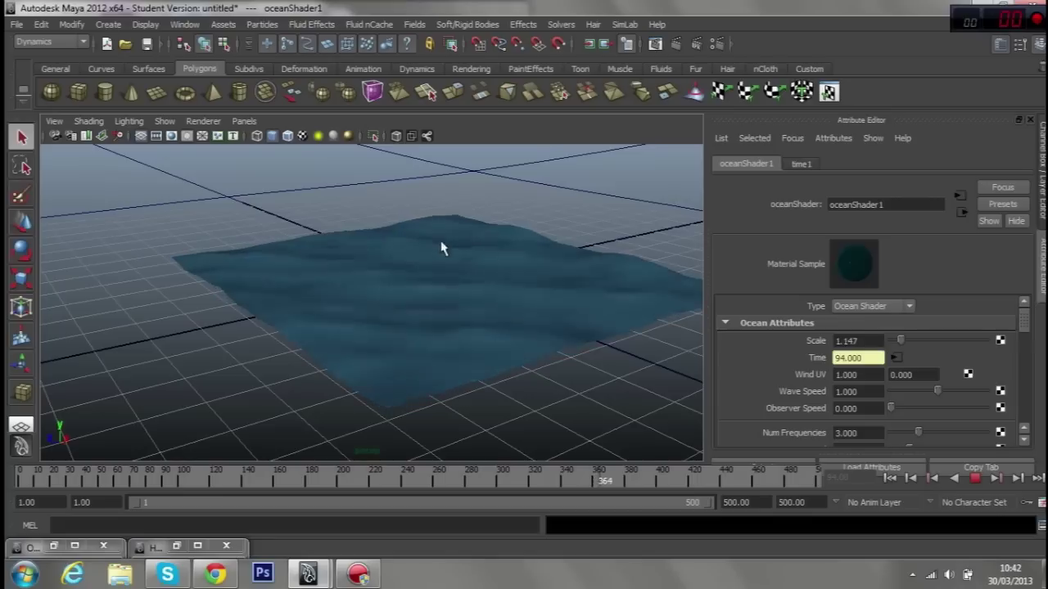
left_click(974, 478)
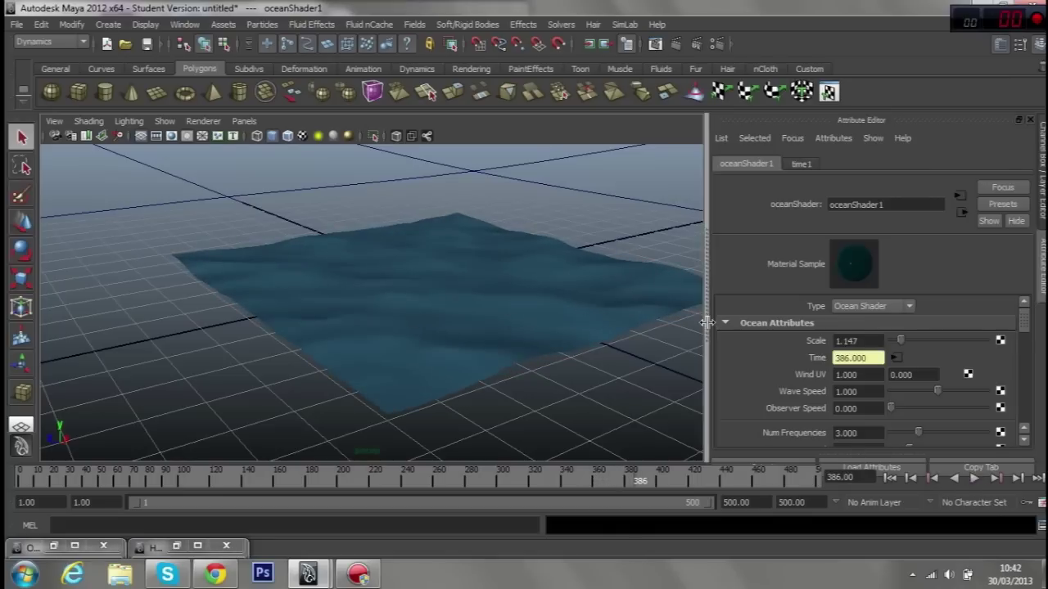
scroll(919, 382, "down", 2)
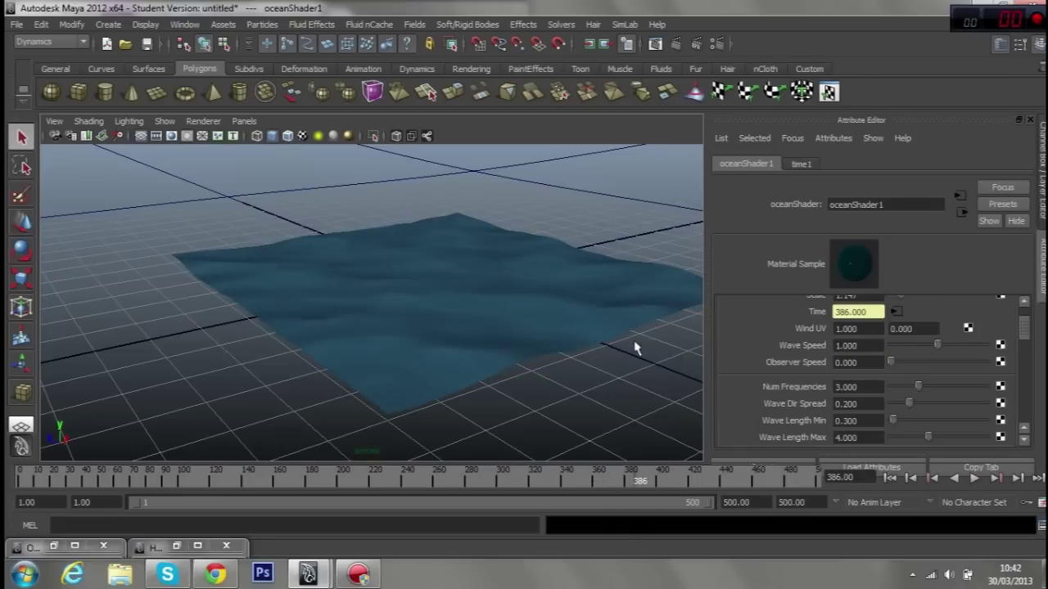
Drop oceanShader1 Wave Speed from 2.000 to 0.553, replaying from frame 1 to frame 183
left_click_drag(937, 345, 936, 347)
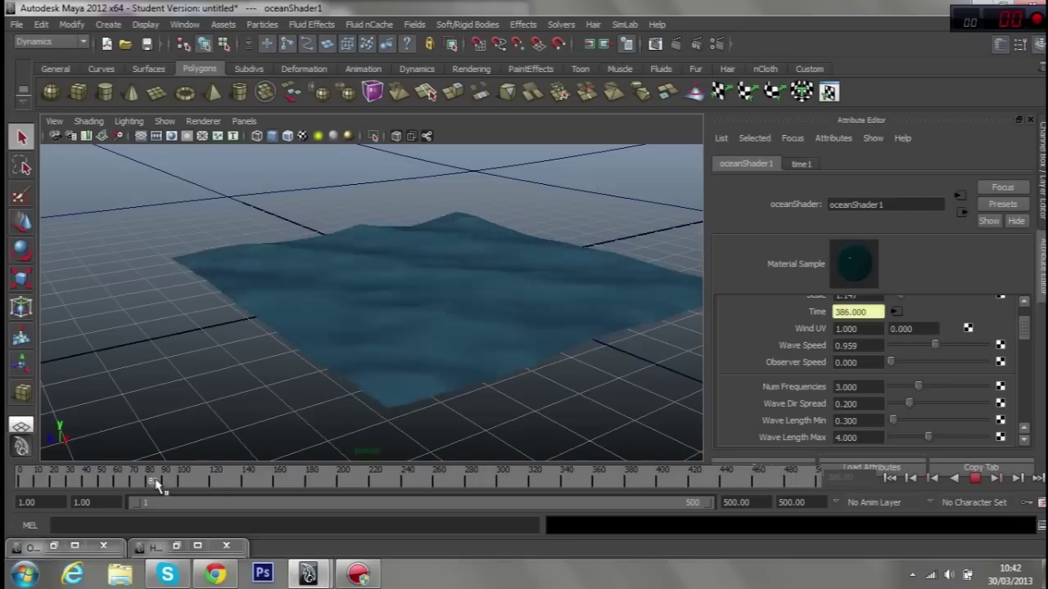
left_click(6, 473)
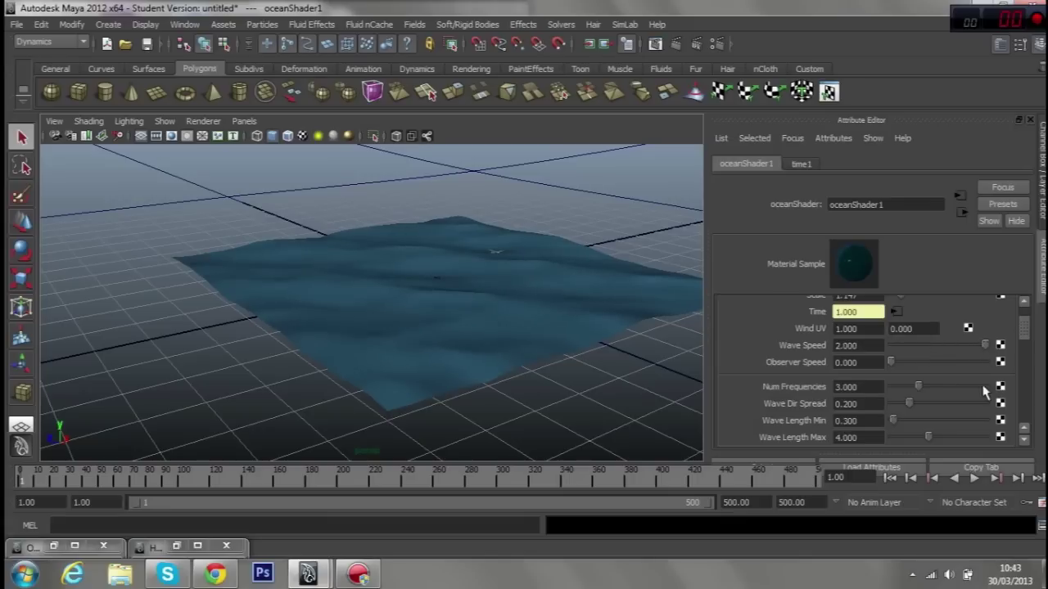
left_click(973, 478)
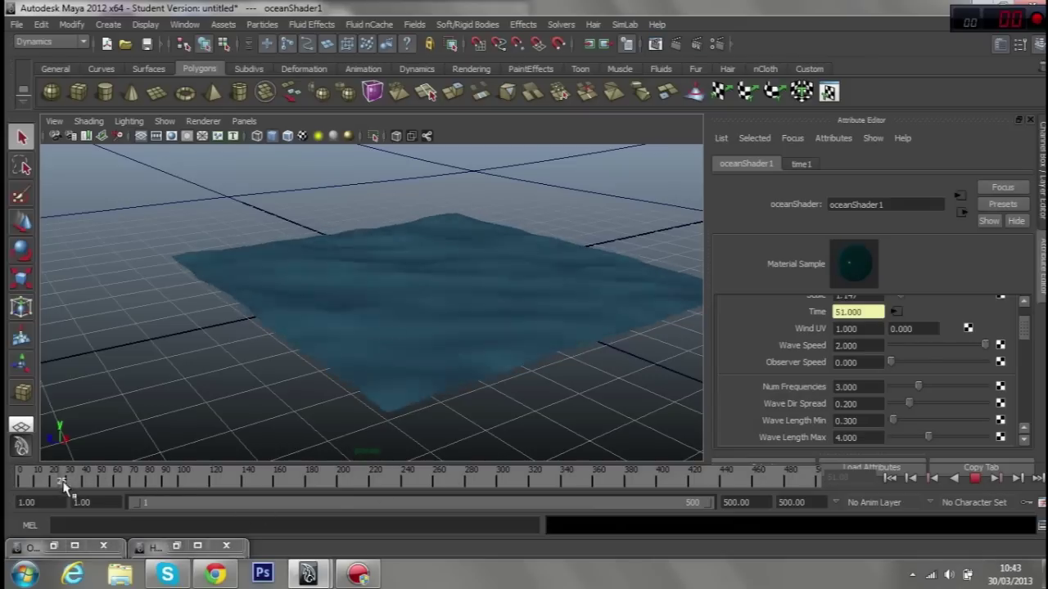
left_click_drag(158, 483, 20, 483)
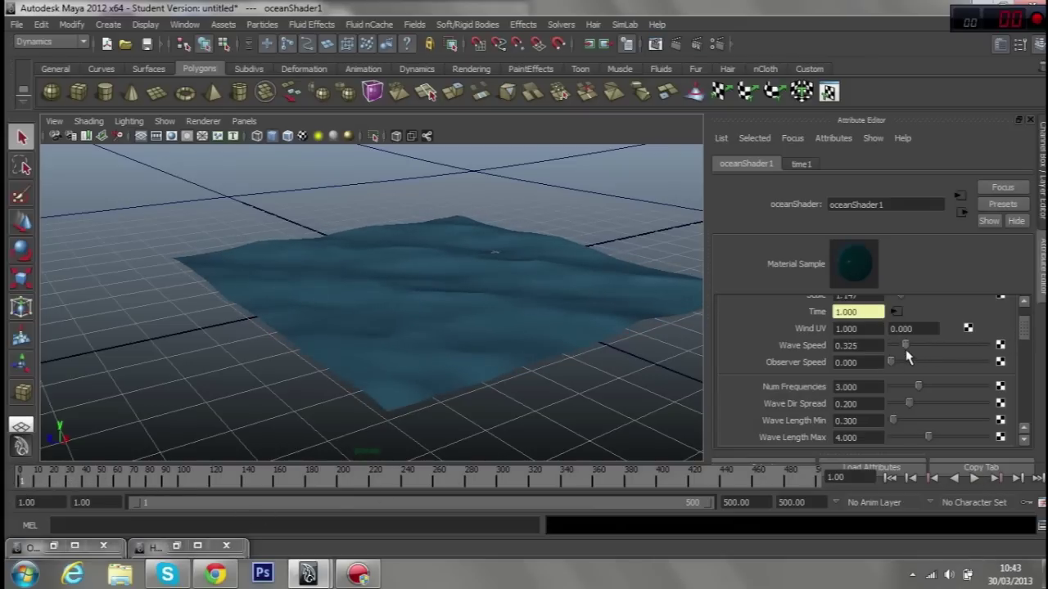
left_click(974, 478)
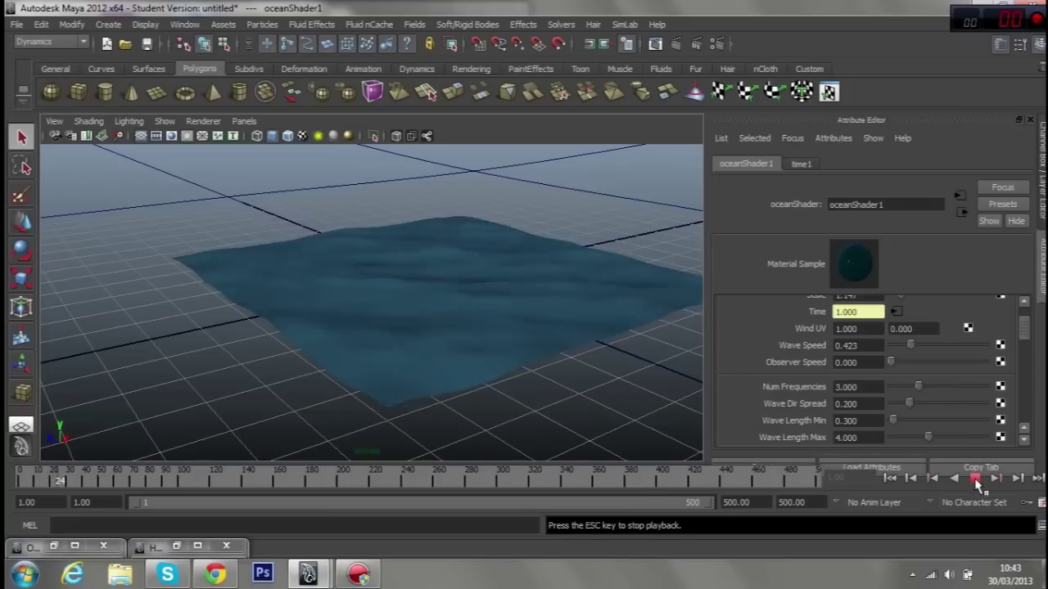
left_click_drag(911, 346, 917, 350)
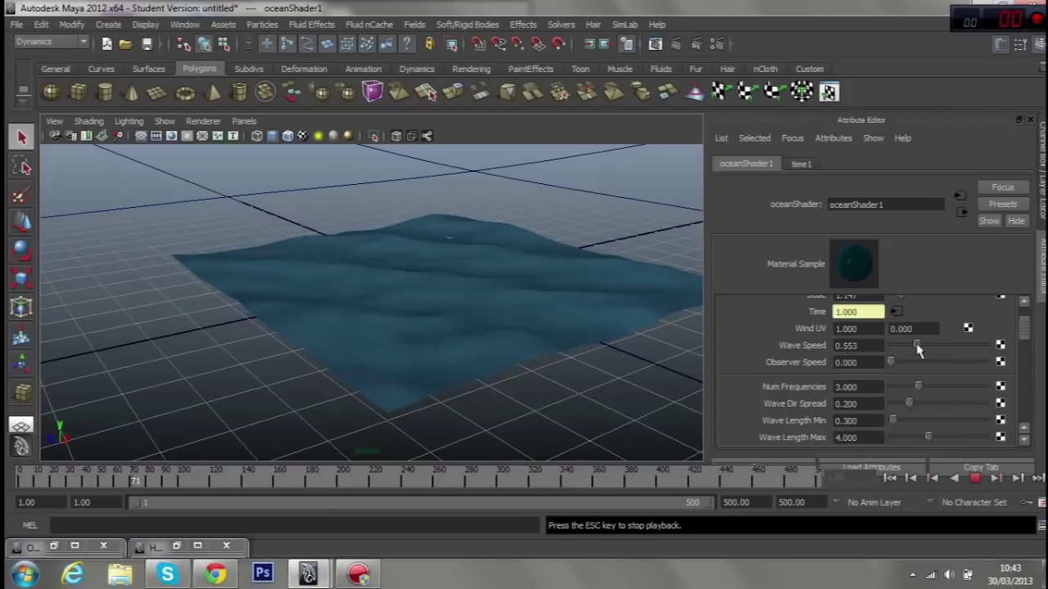
scroll(500, 284, "down", 5)
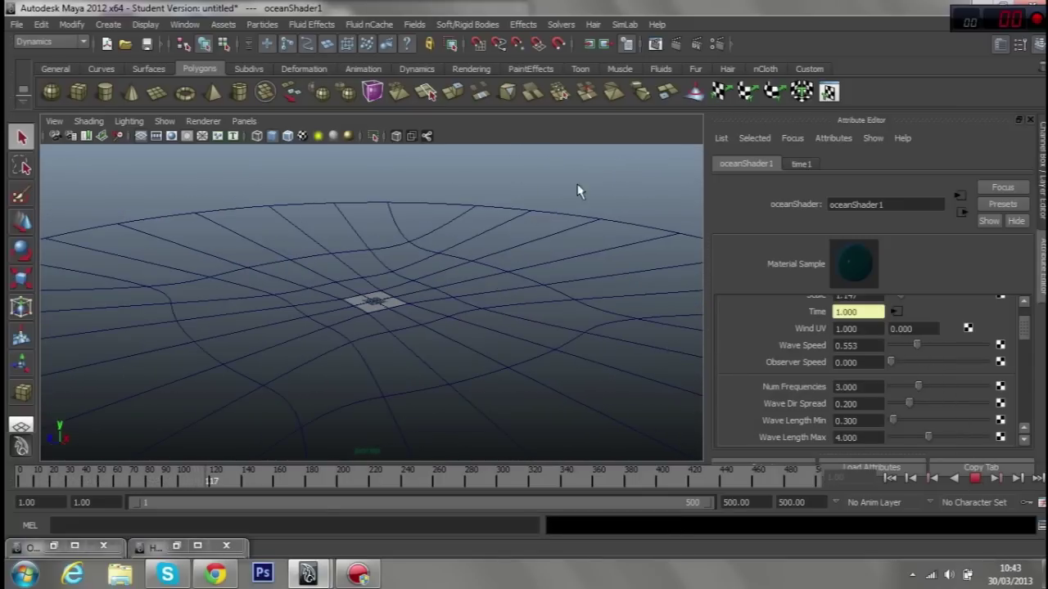
scroll(406, 312, "up", 5)
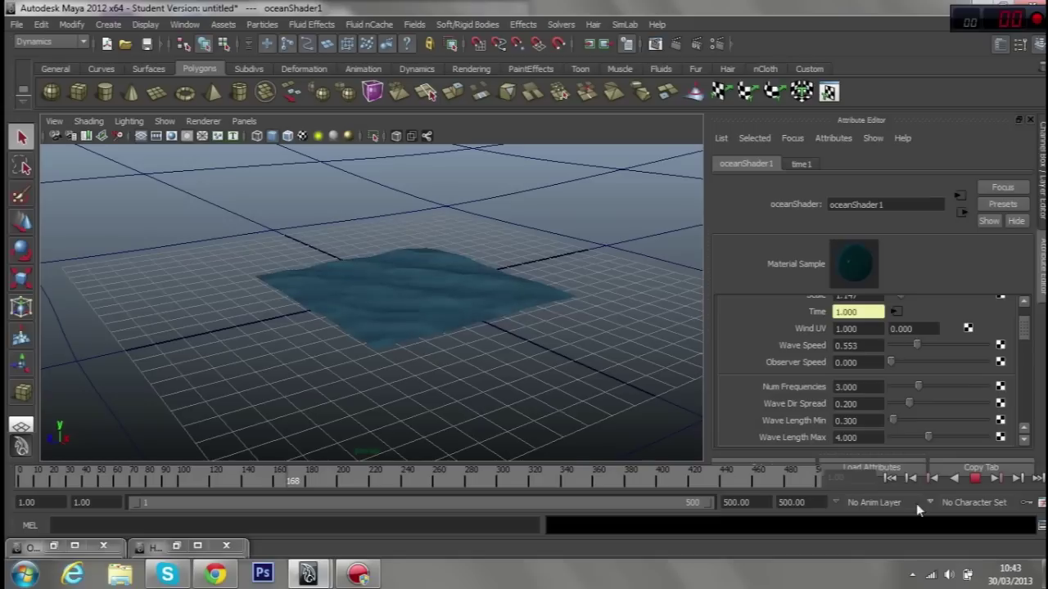
left_click(973, 478)
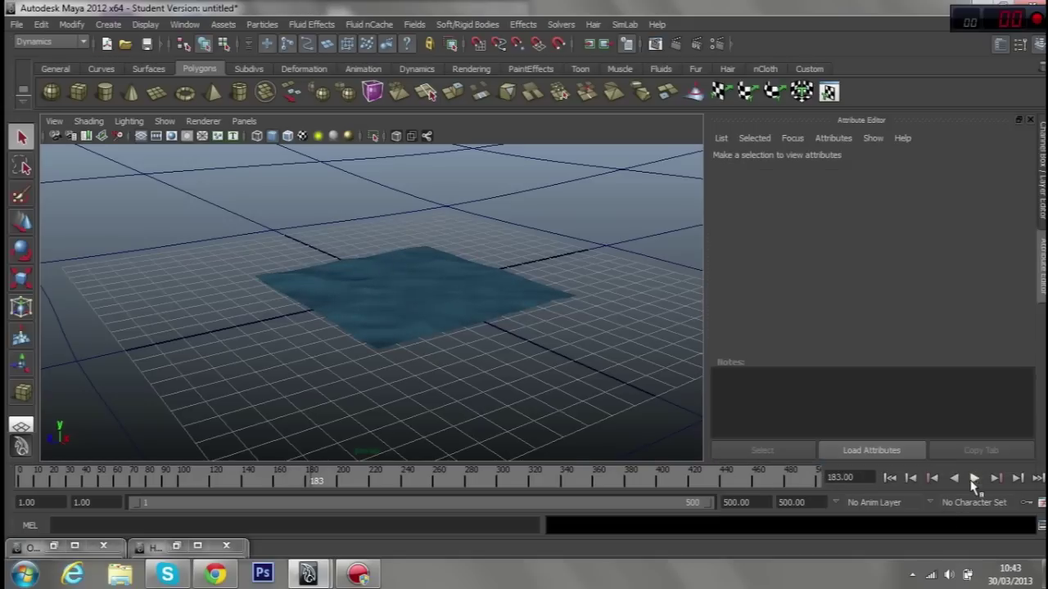
Select the ocean plane, show oceanShader1's settings and play a quick preview
left_click(418, 316)
left_click(974, 164)
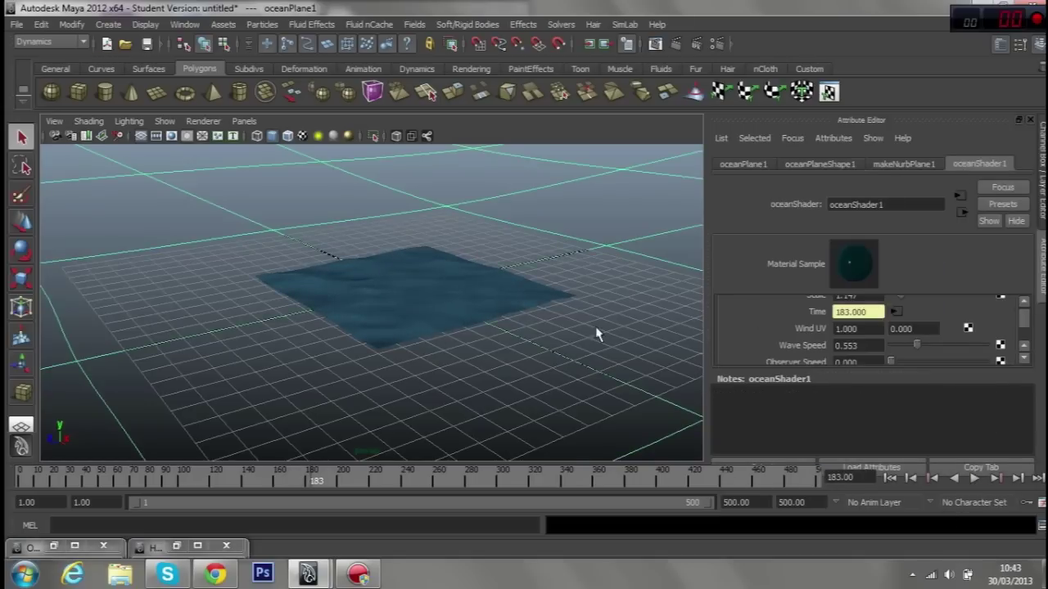
left_click_drag(907, 371, 907, 456)
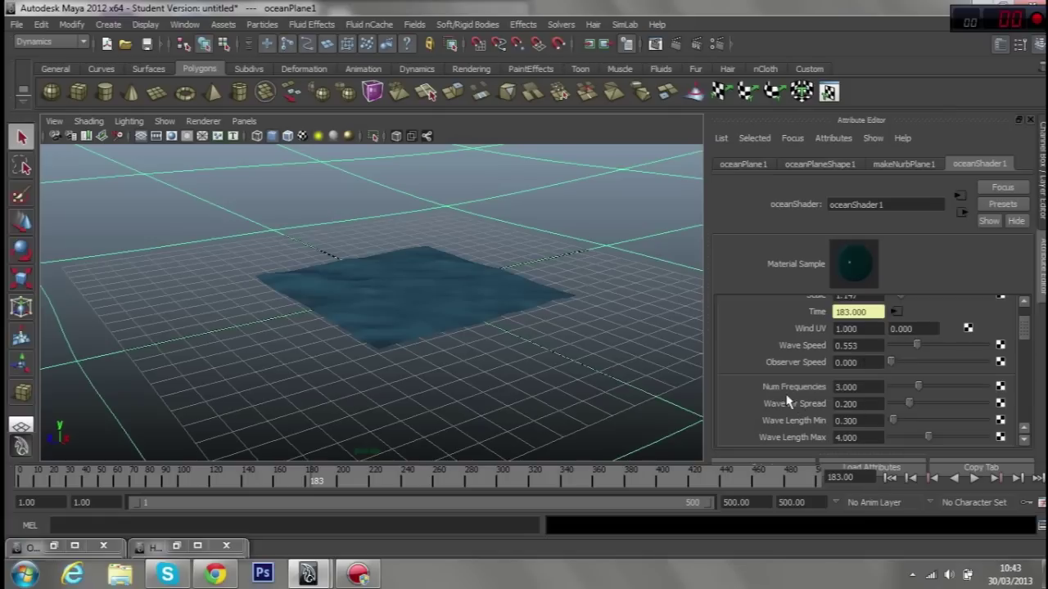
scroll(802, 398, "down", 2)
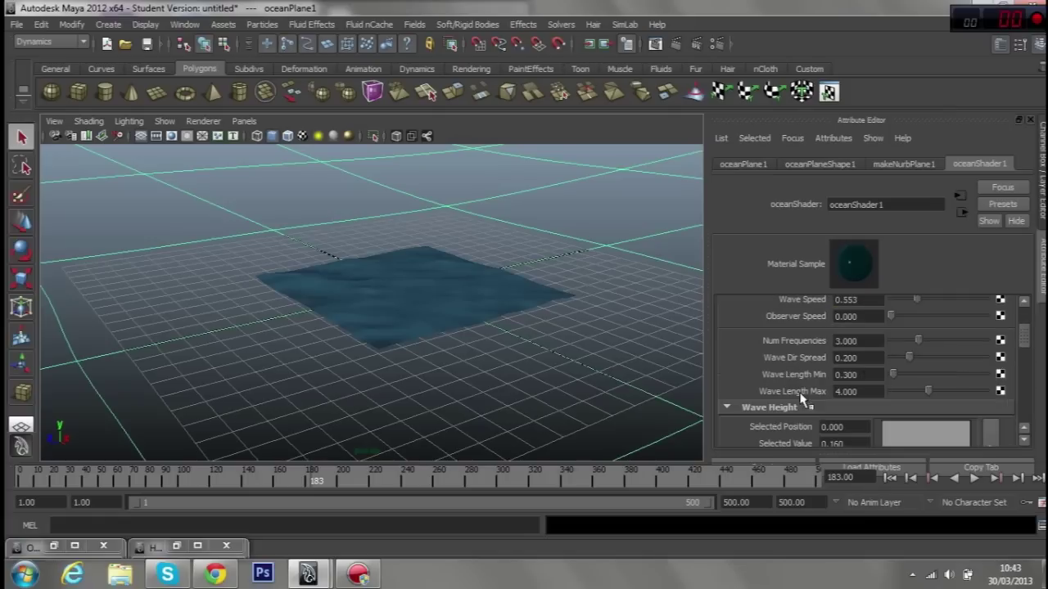
scroll(540, 320, "up", 5)
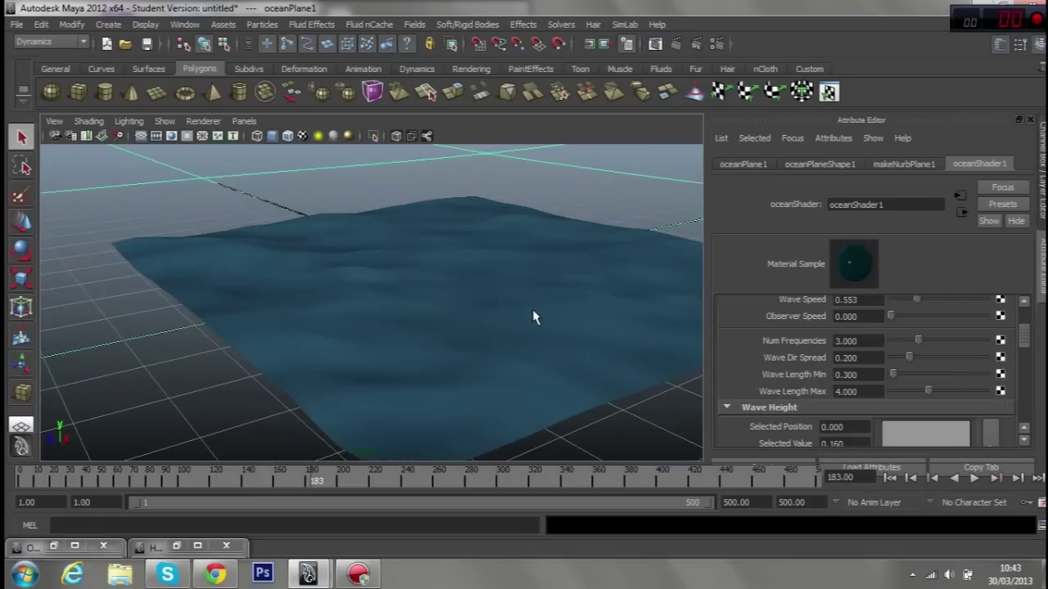
key("alt+v")
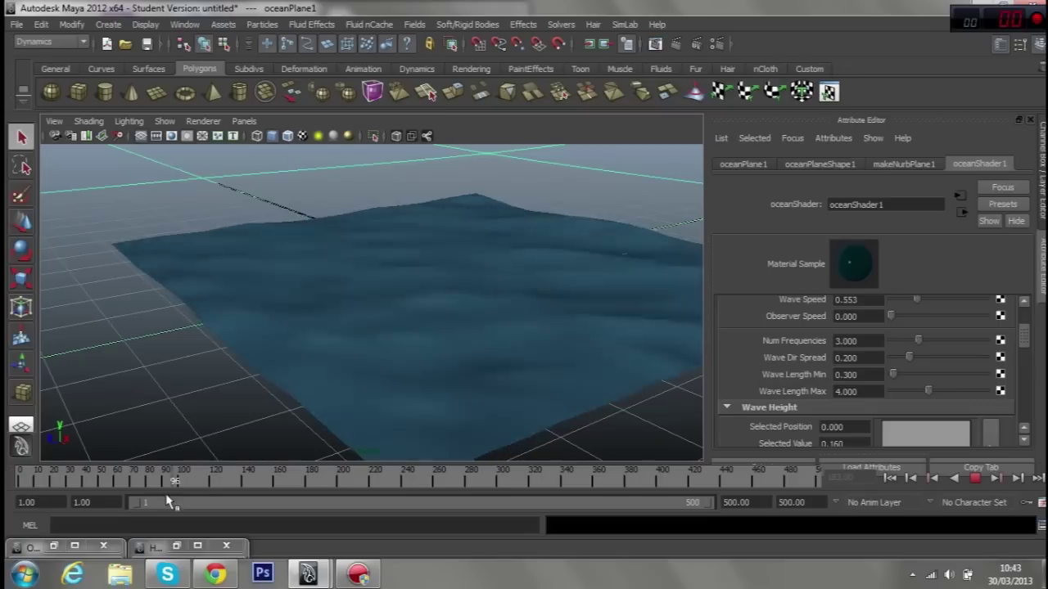
key("alt+v")
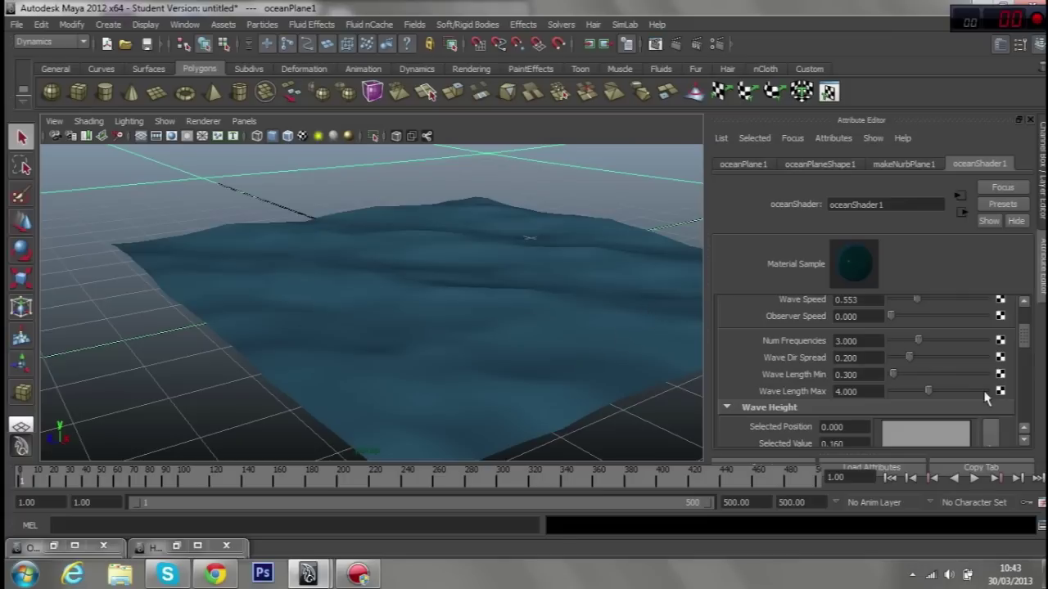
Reduce Wave Length Max to 2.277 and play the animation to check the smoother waves
left_click_drag(927, 391, 915, 393)
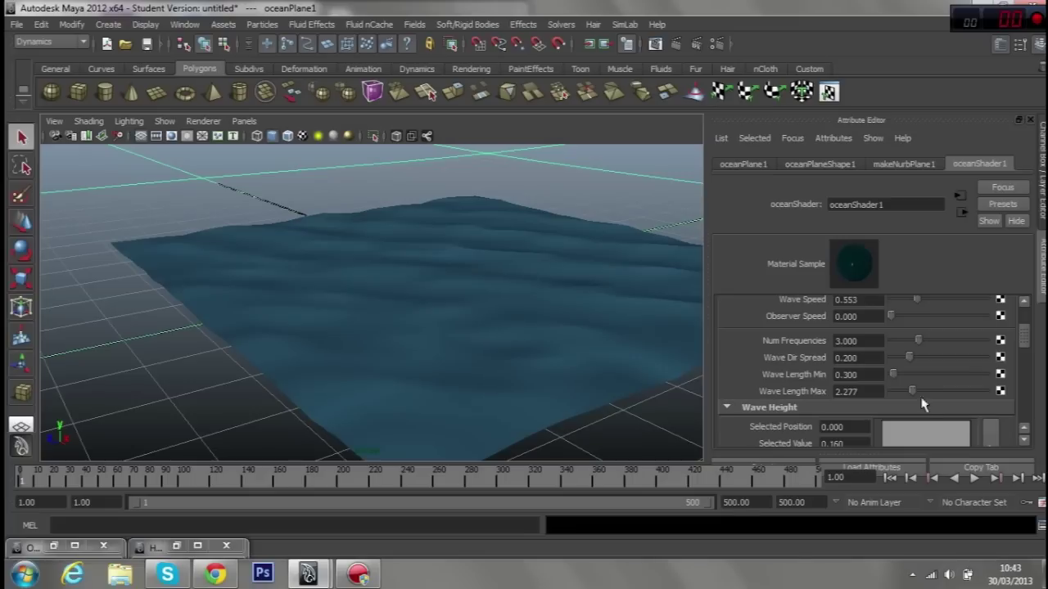
left_click(974, 477)
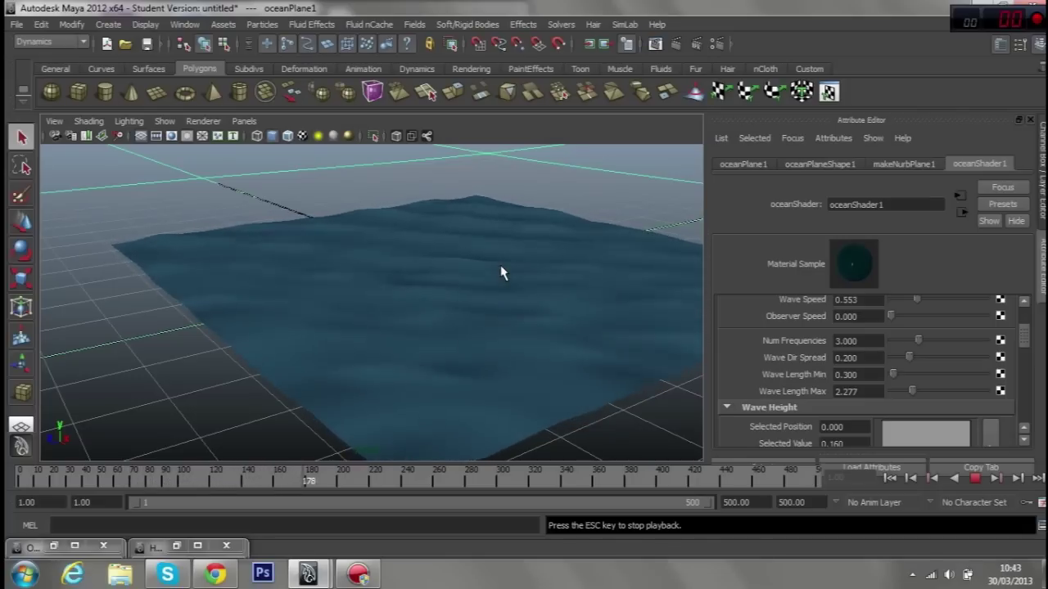
mouse_move(508, 300)
left_mouse_down("alt")
mouse_move(489, 309)
mouse_move(510, 284)
mouse_move(501, 302)
mouse_move(456, 311)
mouse_move(455, 321)
left_mouse_up("alt")
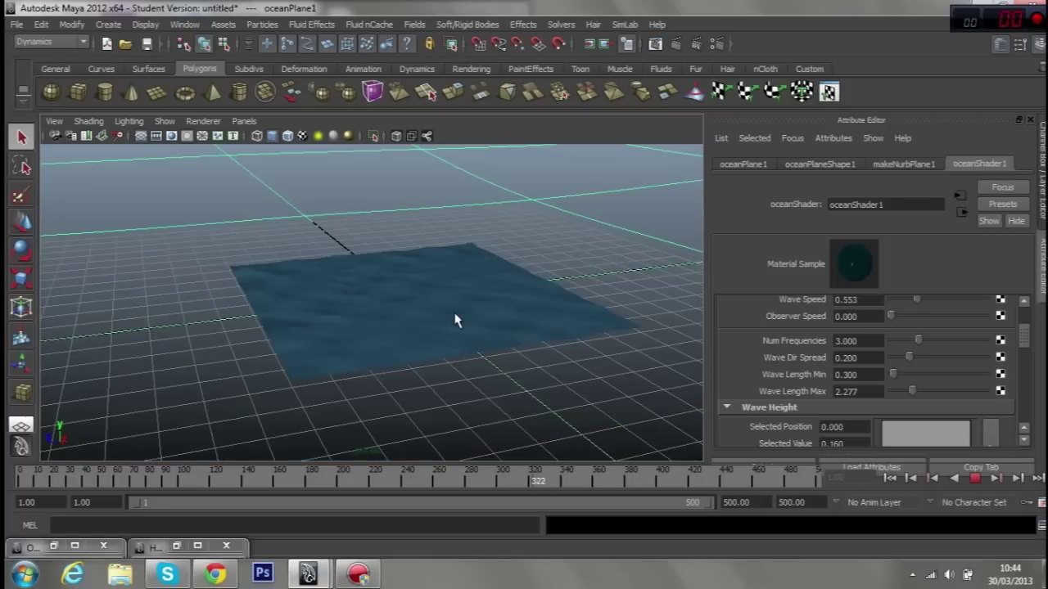
Render a 640 x 480 preview of frame 369, close Render View, and deselect everything
left_click(977, 481)
left_click(675, 45)
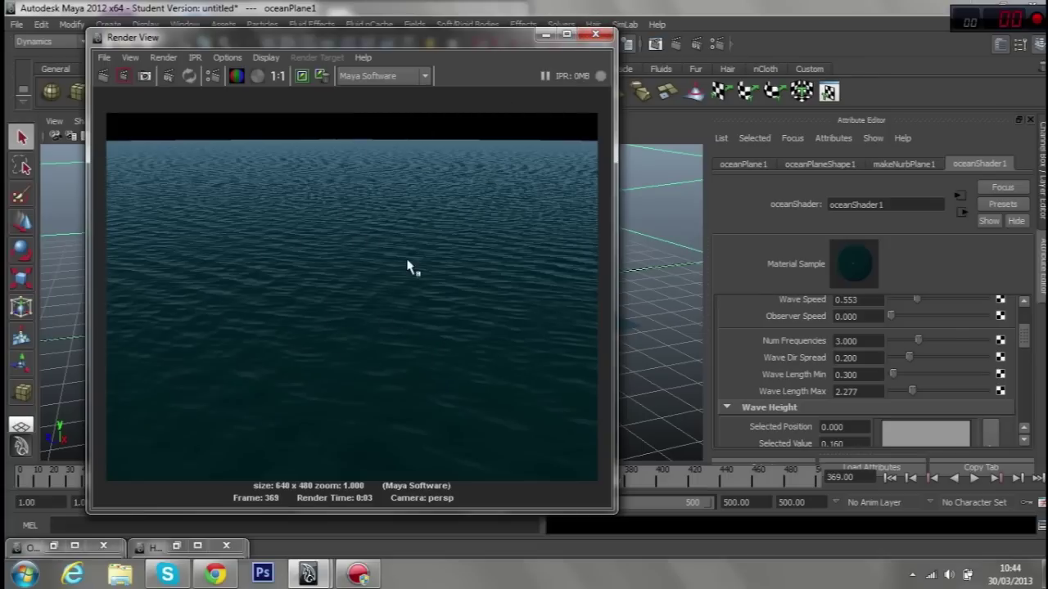
left_click(595, 34)
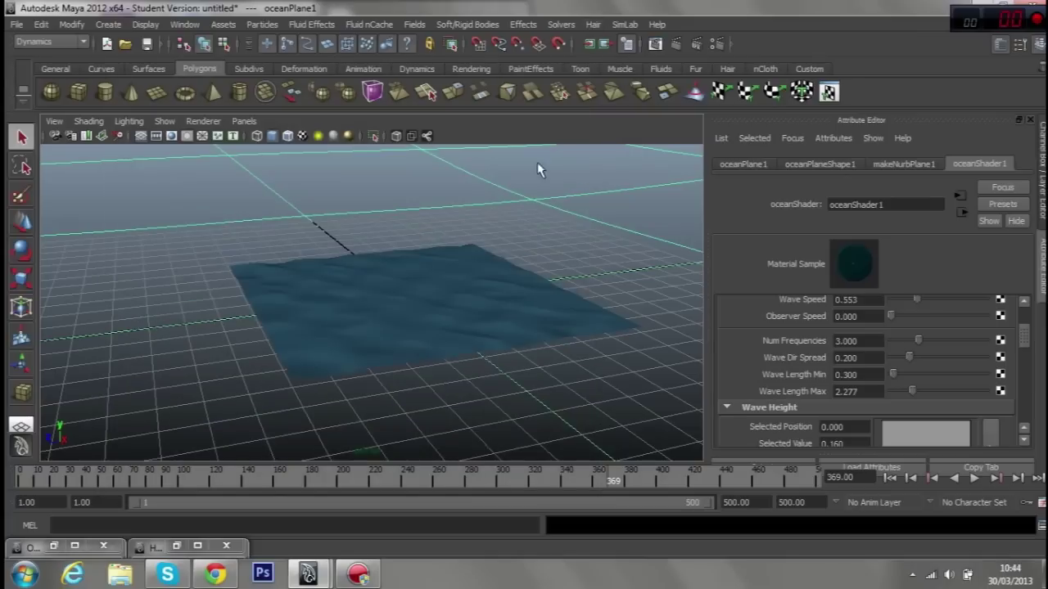
left_click_drag(448, 250, 475, 215, "alt")
left_click(336, 210)
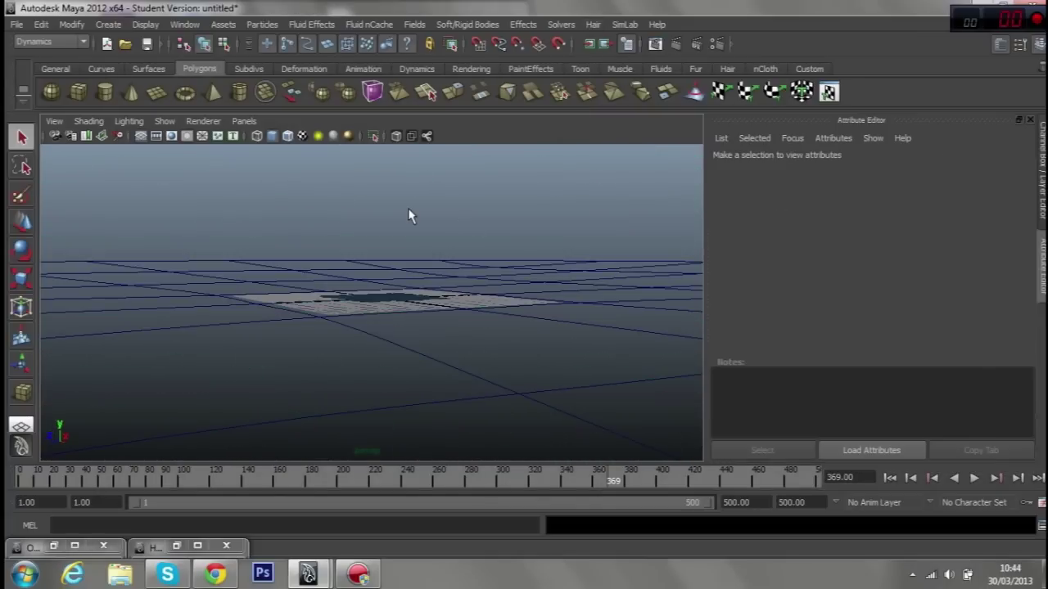
left_click_drag(398, 221, 392, 276, "alt")
scroll(393, 276, "up", 3)
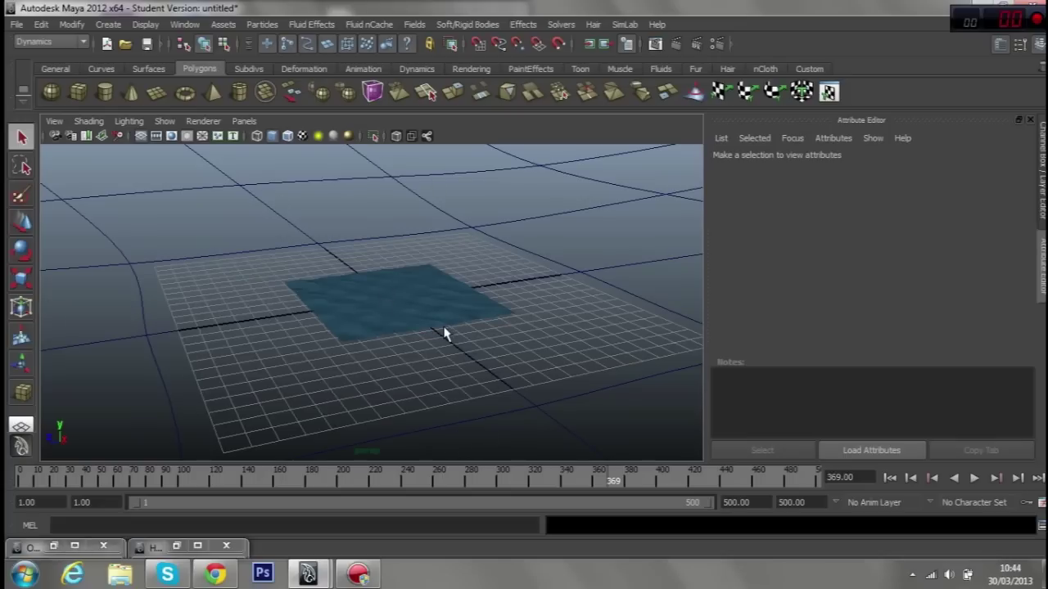
scroll(443, 334, "up", 3)
scroll(443, 333, "up", 3)
left_click_drag(443, 333, 452, 326, "alt")
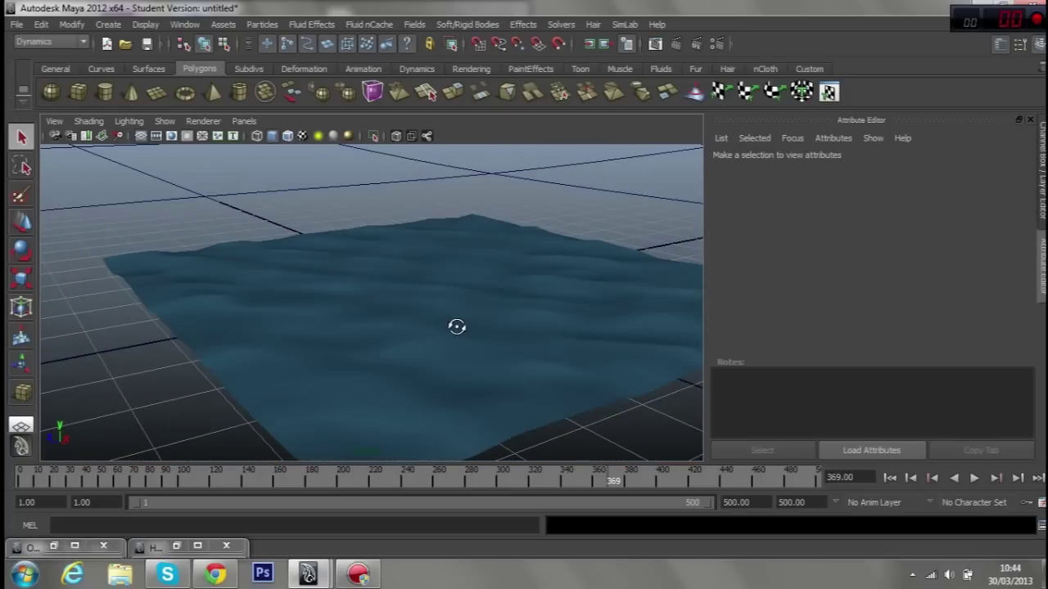
scroll(455, 330, "down", 5)
scroll(462, 341, "up", 2)
scroll(442, 350, "up", 2)
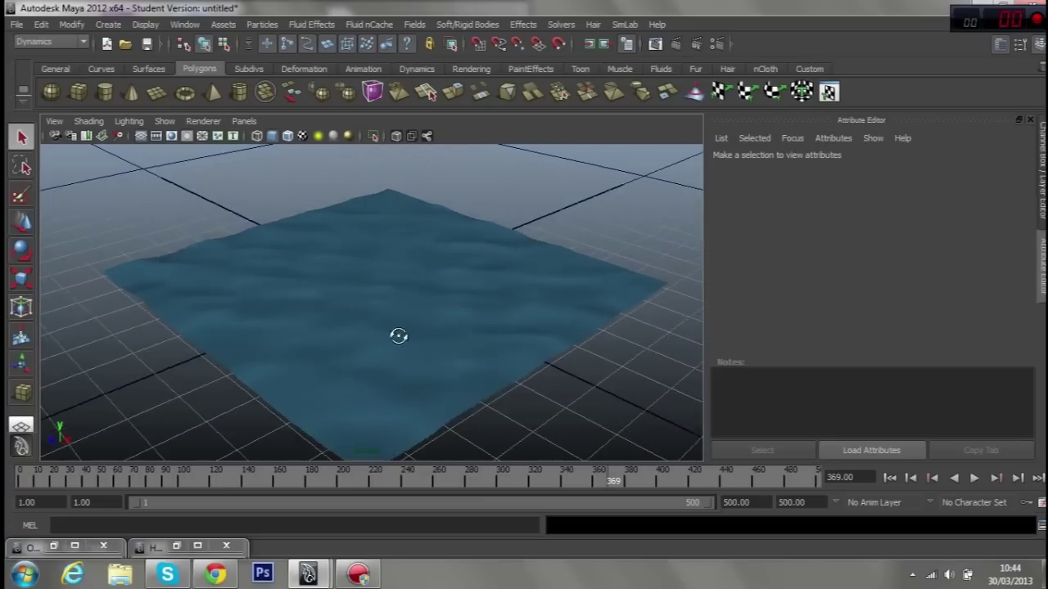
scroll(401, 342, "up", 2)
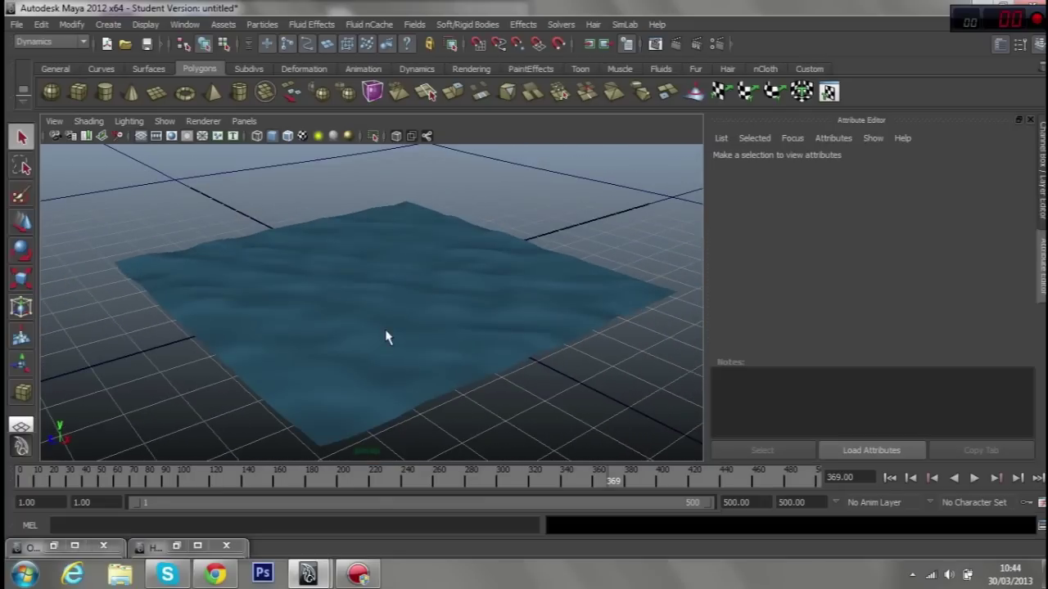
left_click_drag(343, 338, 346, 325, "alt")
scroll(346, 325, "down", 3)
scroll(336, 315, "up", 2)
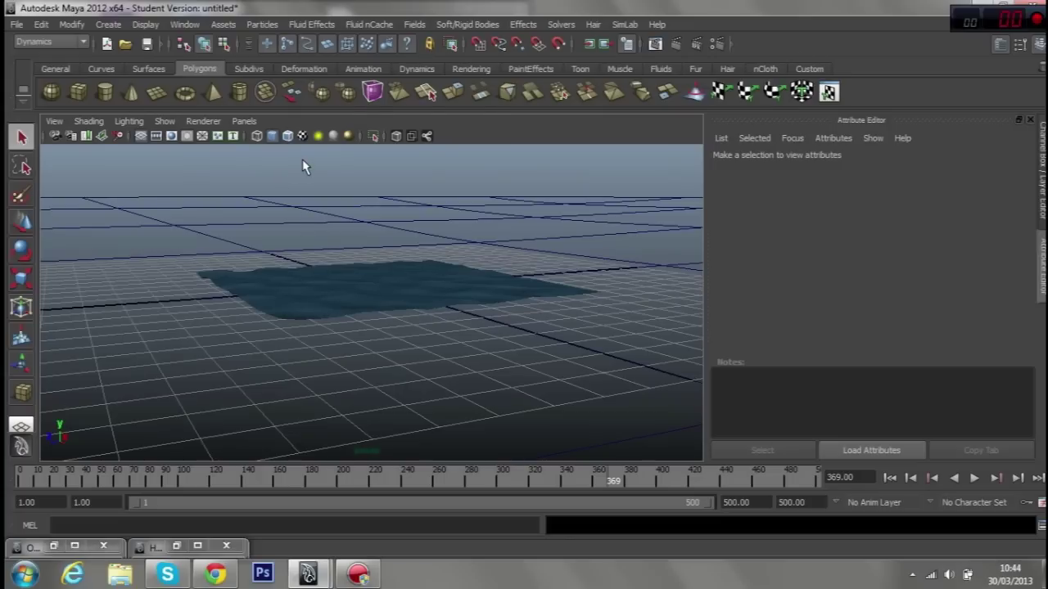
left_click(78, 92)
Draw polygon cube pCube1 beside the ocean and add a dynamic locator so it floats
mouse_move(322, 363)
left_mouse_down("alt")
mouse_move(320, 388)
mouse_move(339, 393)
mouse_move(347, 322)
left_mouse_up("alt")
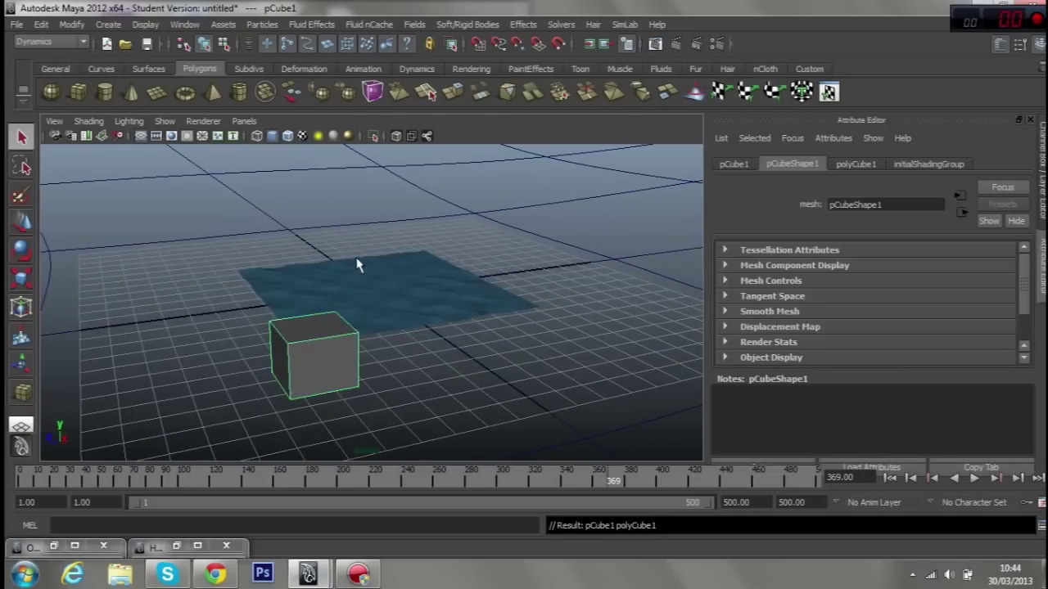
scroll(308, 253, "down", 5)
scroll(332, 236, "up", 2)
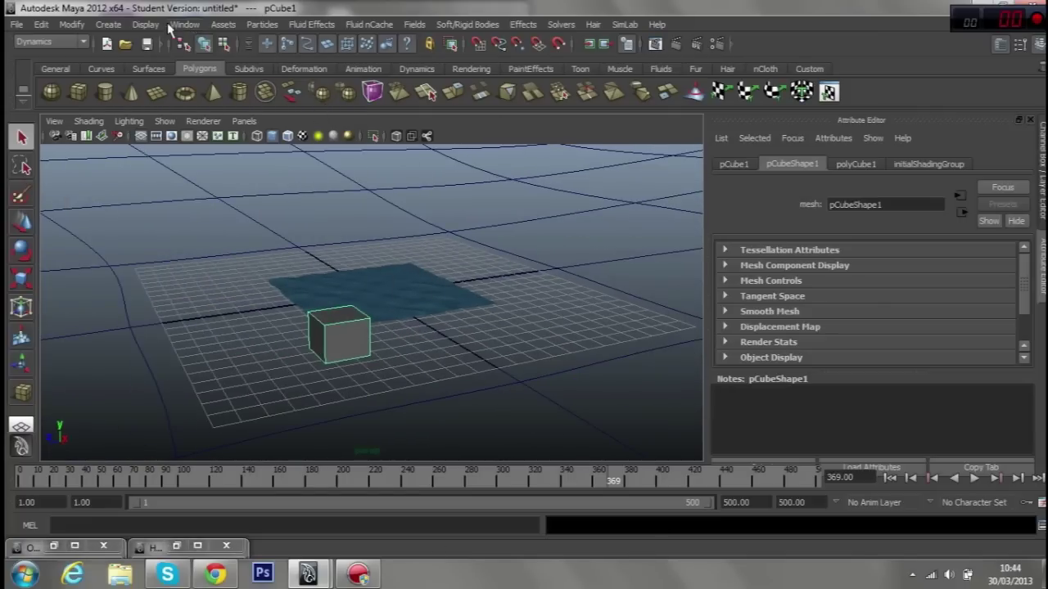
left_click(305, 25)
mouse_move(317, 153)
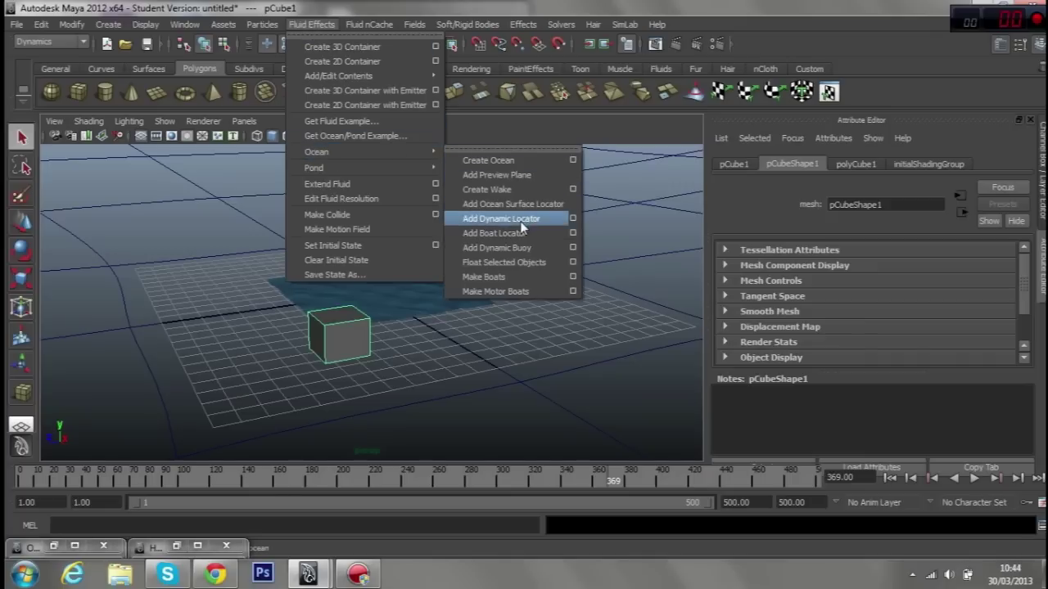
left_click(519, 263)
mouse_move(325, 335)
left_mouse_down("alt")
mouse_move(416, 304)
mouse_move(328, 325)
mouse_move(355, 322)
mouse_move(195, 493)
left_mouse_up("alt")
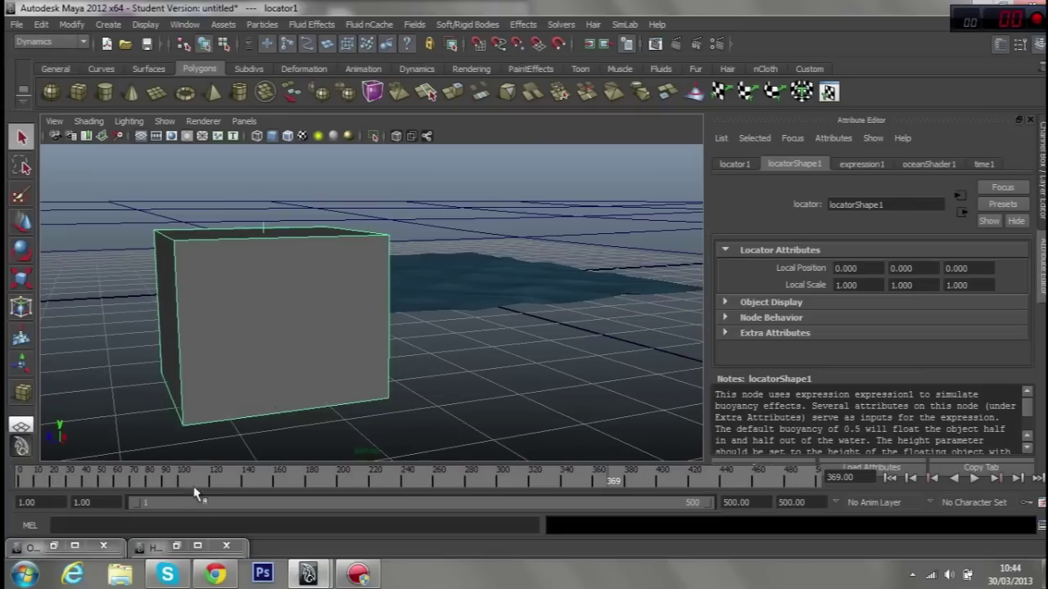
Restore the Outliner and select pCube1 under locator1, showing its Channel Box values
left_click(75, 547)
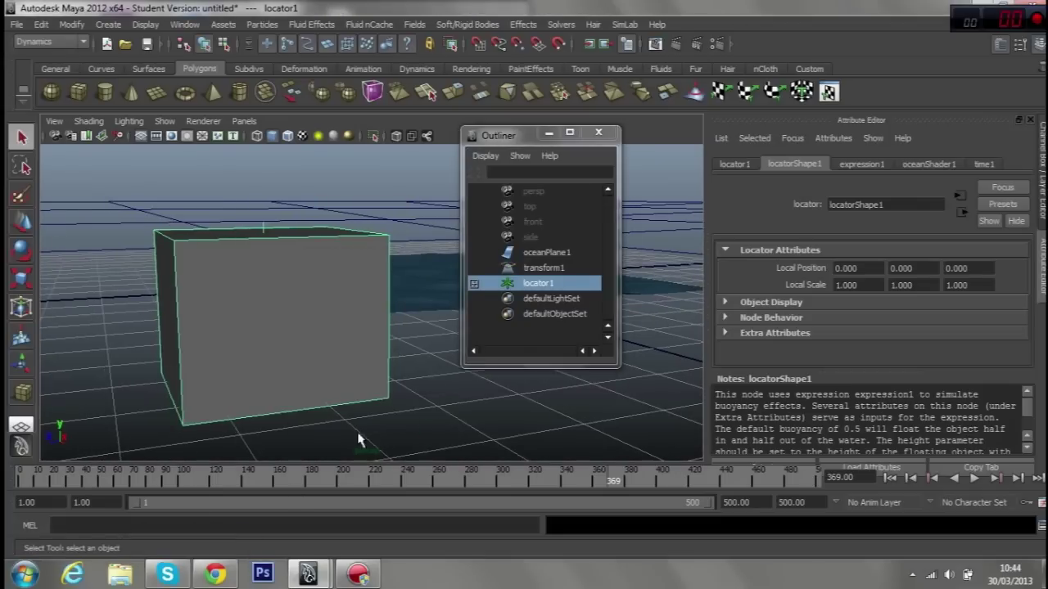
mouse_move(498, 138)
left_mouse_down()
mouse_move(517, 142)
mouse_move(520, 128)
left_mouse_up()
mouse_move(382, 271)
left_mouse_down("alt")
mouse_move(386, 302)
mouse_move(398, 306)
mouse_move(377, 227)
left_mouse_up("alt")
left_click(495, 272)
left_click(569, 288)
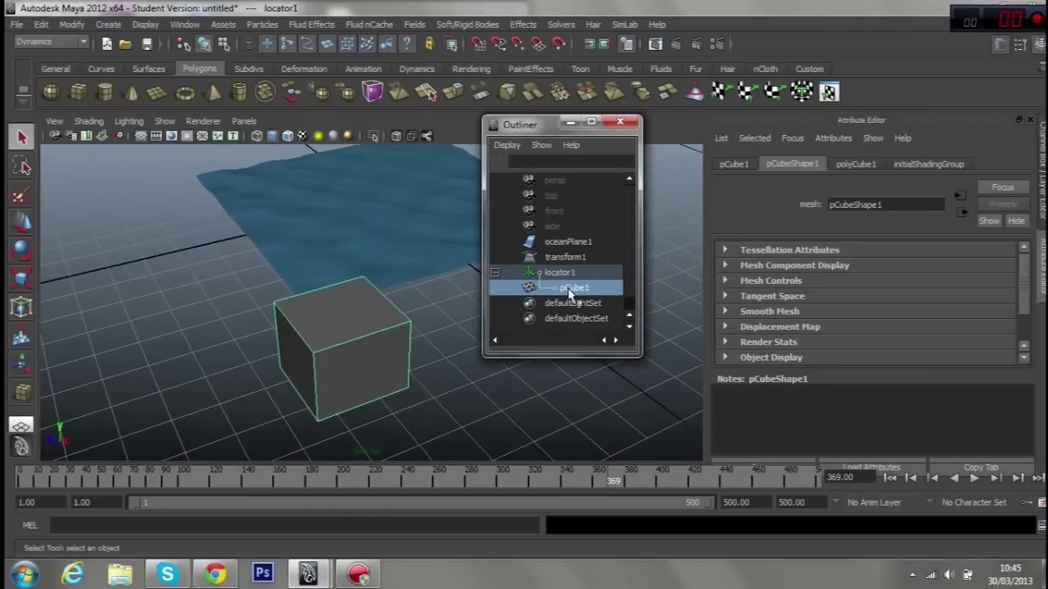
left_click(1040, 167)
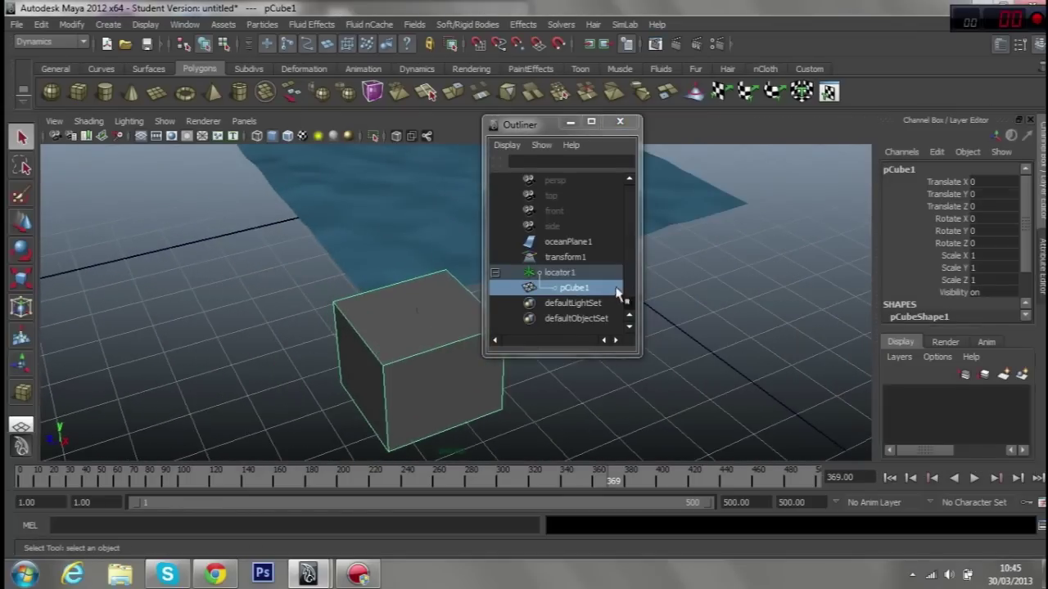
Play the animation with Alt+V to watch the cube ride the ocean, then stop
middle_click_drag(413, 279, 391, 246, "alt")
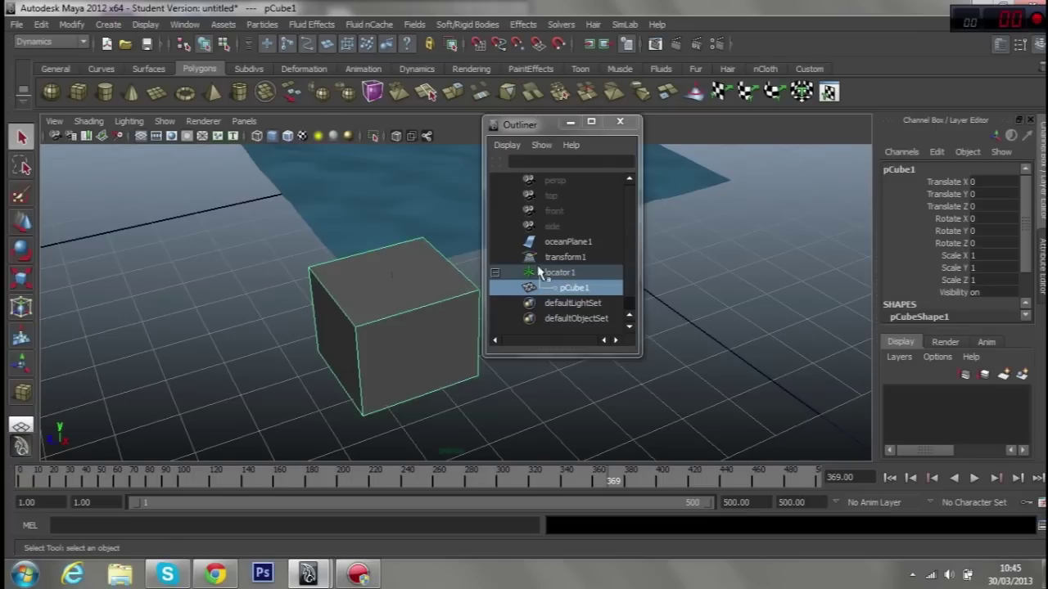
scroll(404, 249, "down", 2)
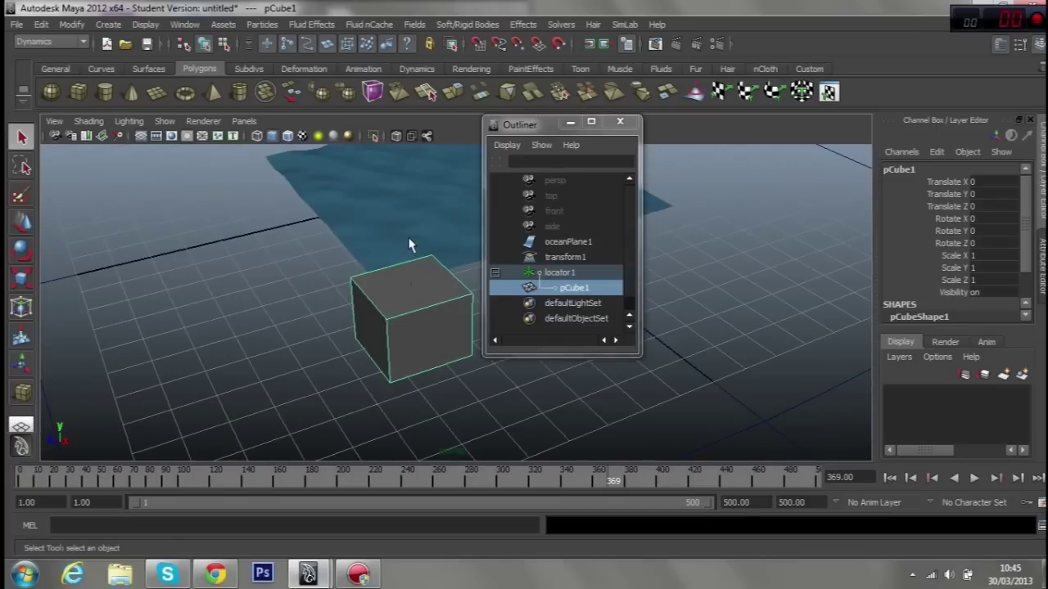
left_click_drag(409, 246, 471, 286, "alt")
key("alt+v")
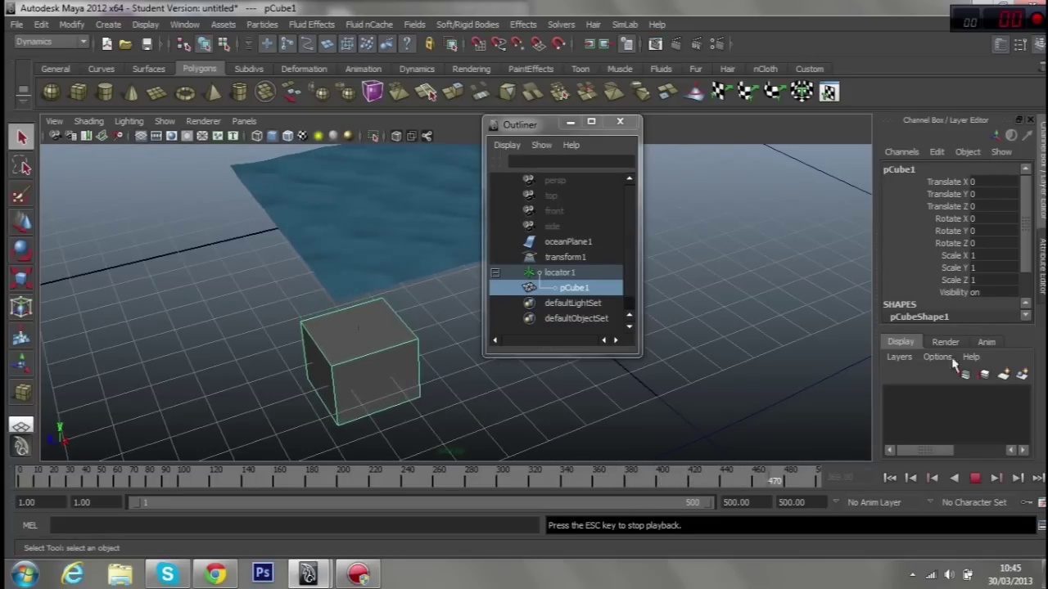
key("Escape")
Select locator1 and switch to the Move tool
left_click_drag(647, 398, 591, 288, "alt")
left_click(577, 272)
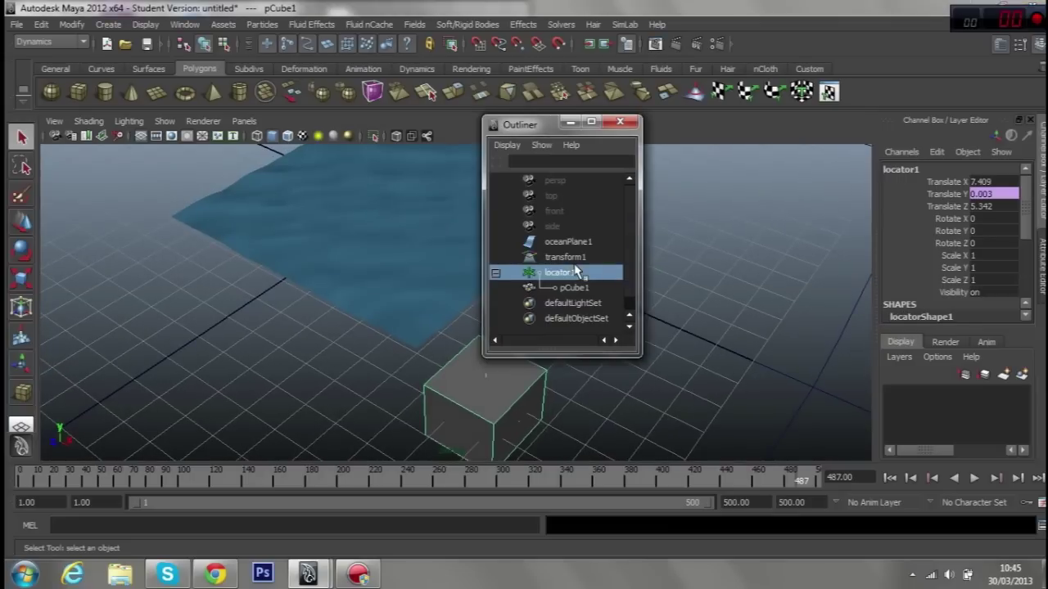
mouse_move(711, 368)
left_mouse_down("alt")
mouse_move(369, 341)
mouse_move(71, 245)
left_mouse_up("alt")
left_click(21, 223)
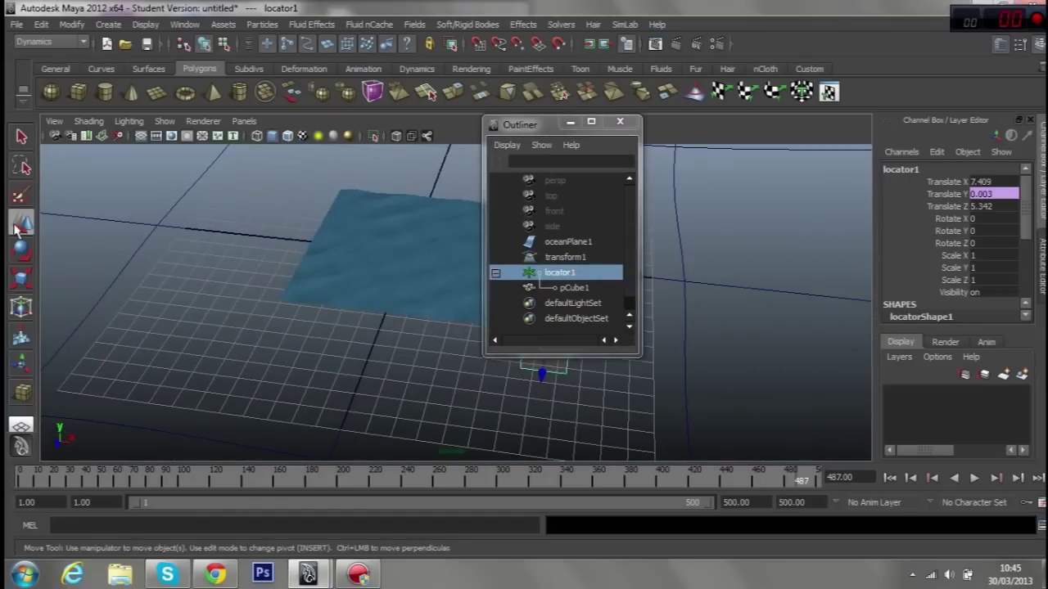
Move locator1 so the cube sits on the ocean at Translate Z 2.653
left_click_drag(180, 249, 123, 256, "alt")
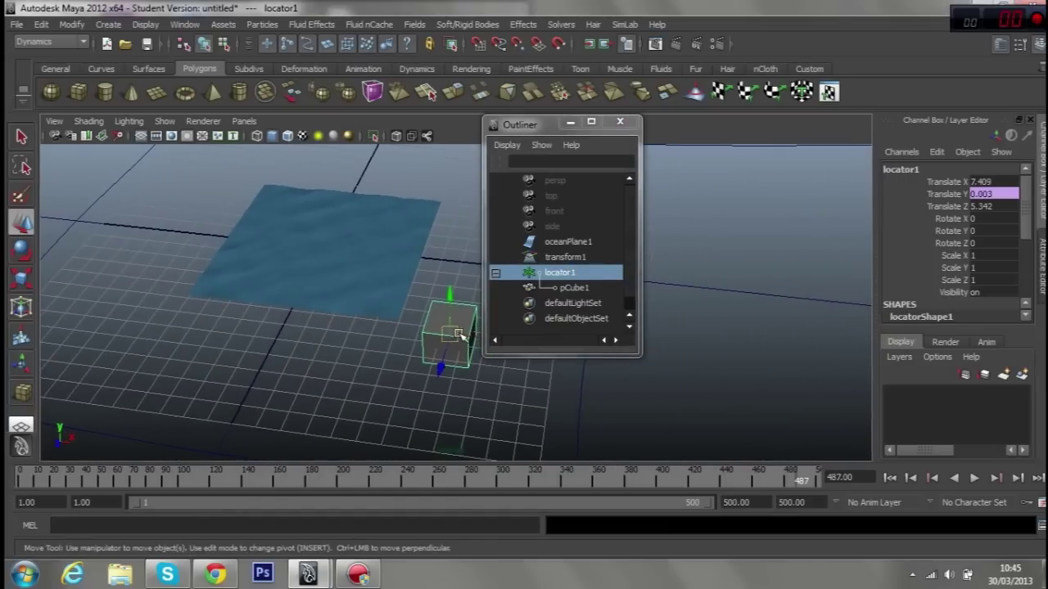
mouse_move(470, 335)
left_mouse_down()
mouse_move(327, 307)
mouse_move(257, 356)
left_mouse_up()
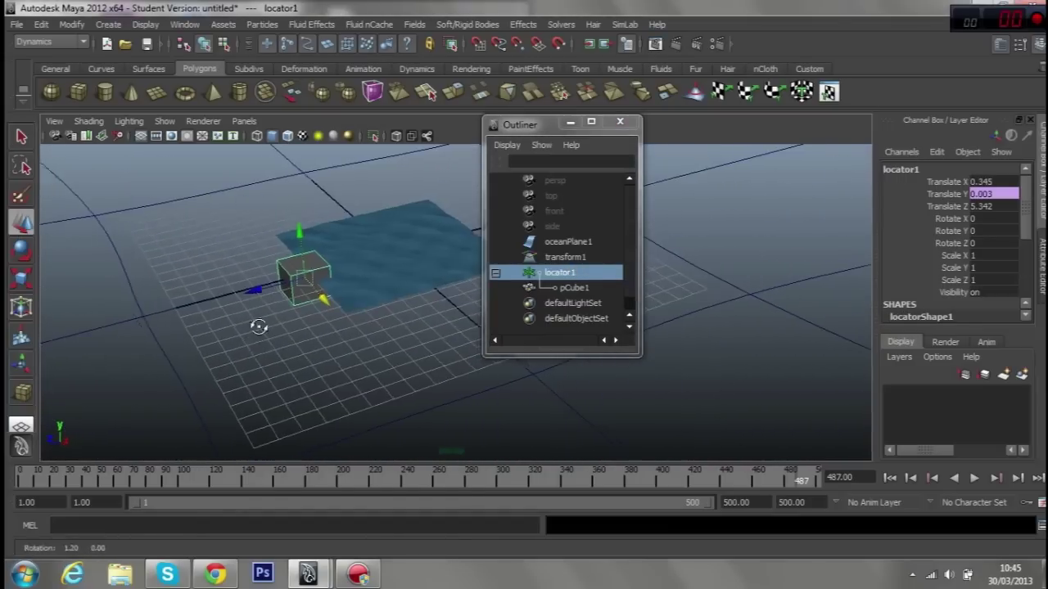
mouse_move(257, 355)
right_mouse_down("alt")
mouse_move(293, 350)
mouse_move(220, 308)
right_mouse_up("alt")
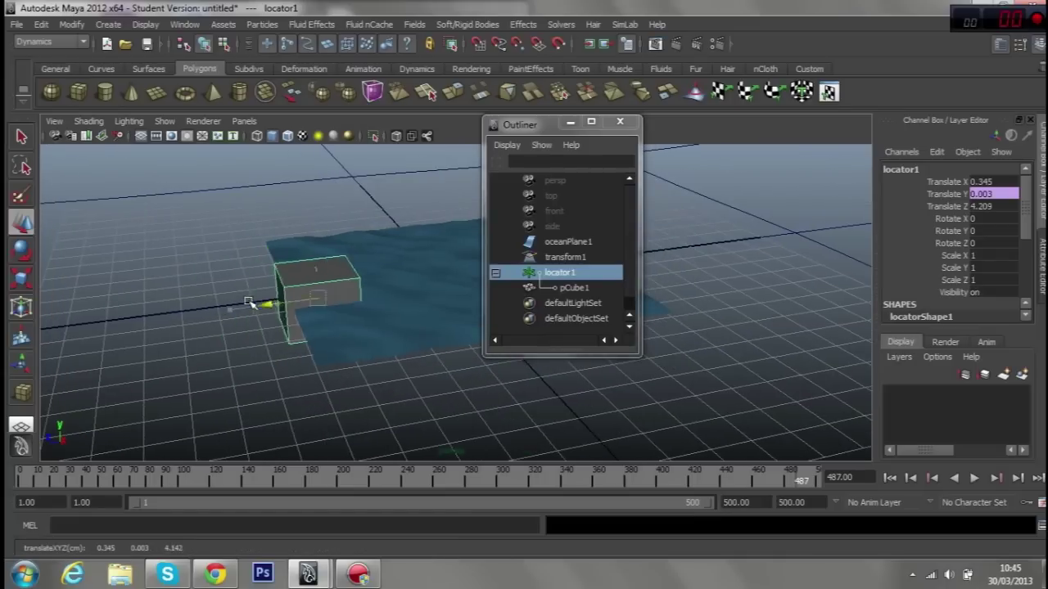
left_click_drag(219, 308, 324, 301)
Play the simulation to watch the cube float, then open the Attribute Editor
left_click(973, 478)
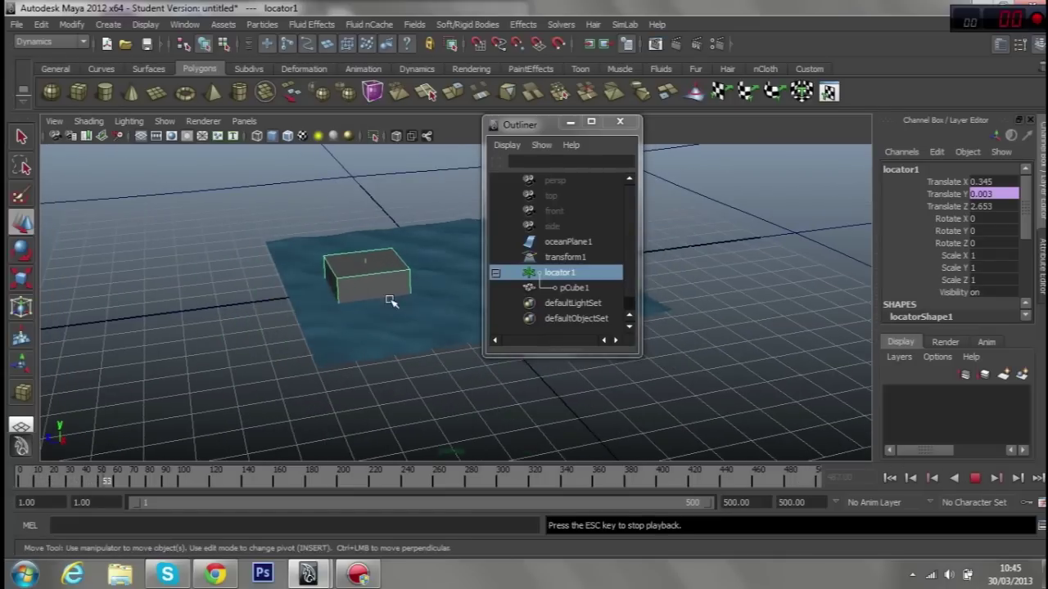
right_click_drag(353, 283, 363, 304, "alt")
key("ctrl+a")
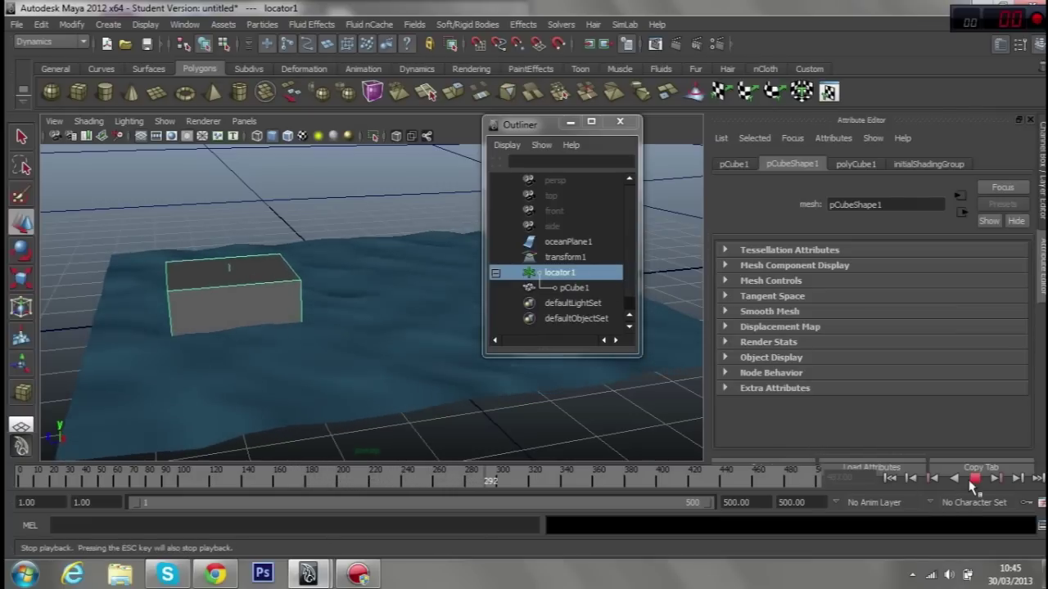
Stop playback and browse locator1's Extra Attributes, Pivots and Limit Information sections
key("Escape")
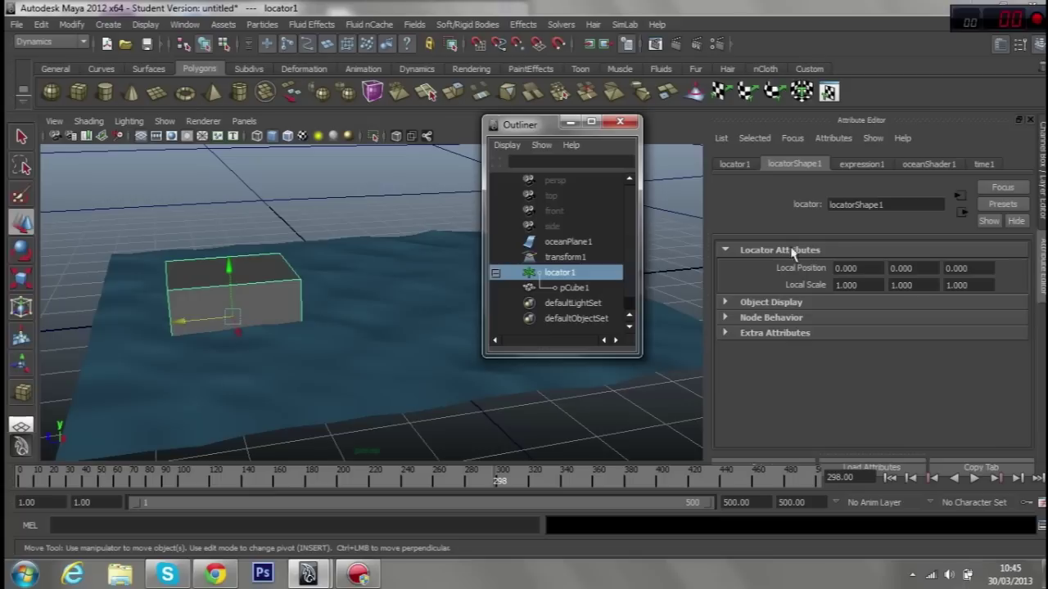
left_click(734, 164)
scroll(874, 286, "down", 1)
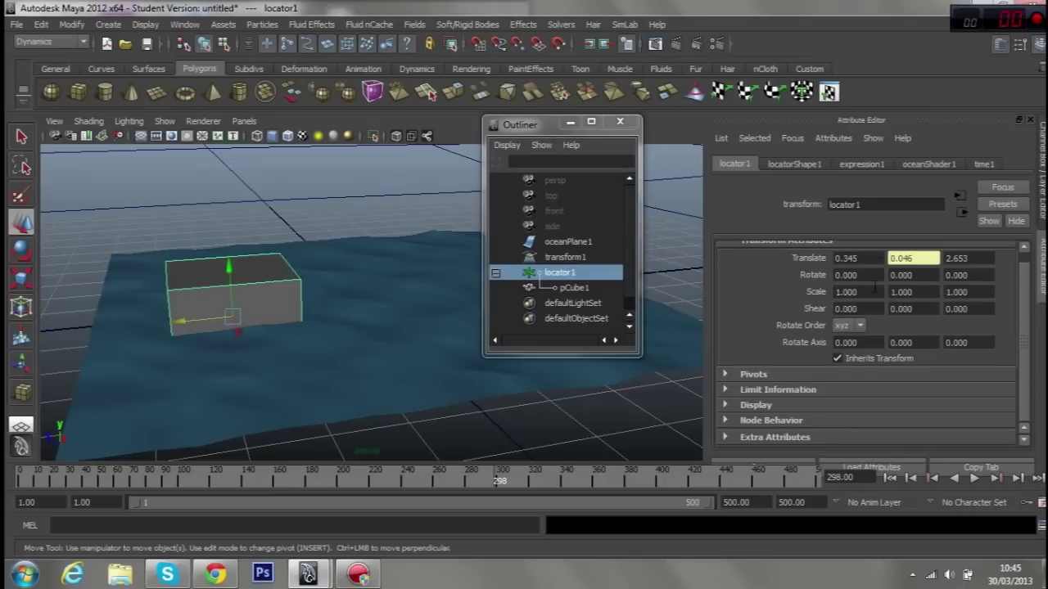
left_click(779, 437)
scroll(803, 391, "up", 1)
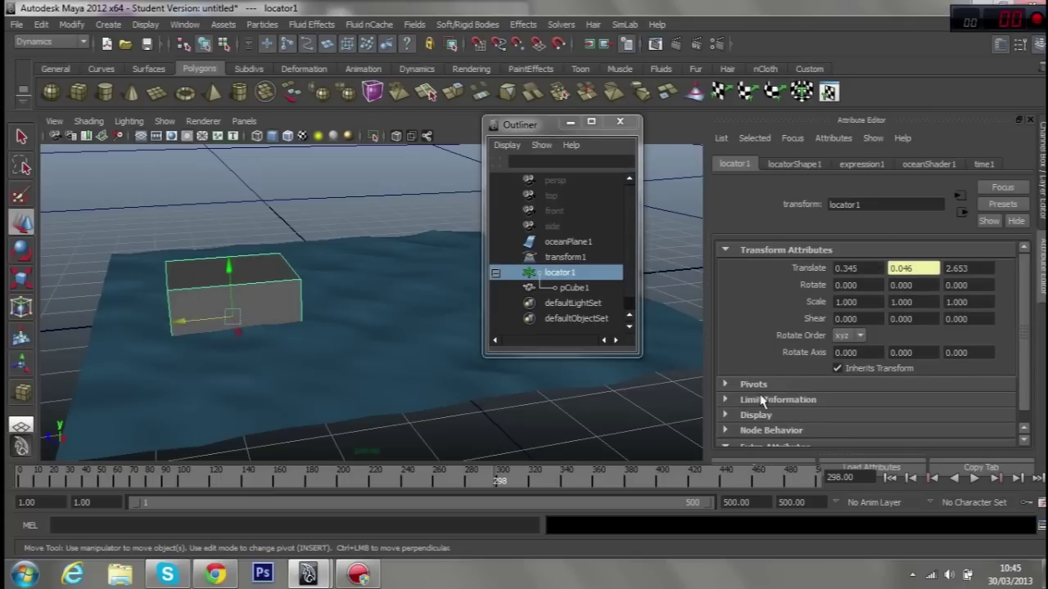
left_click(757, 385)
scroll(758, 391, "down", 3)
scroll(761, 388, "down", 2)
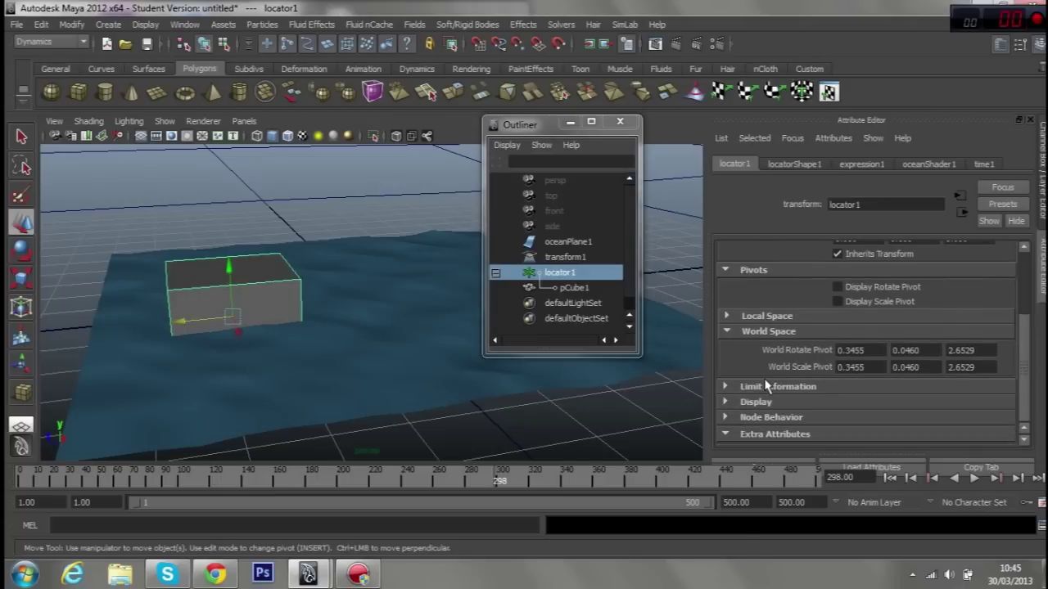
left_click(768, 383)
scroll(768, 388, "up", 5)
left_click(572, 291)
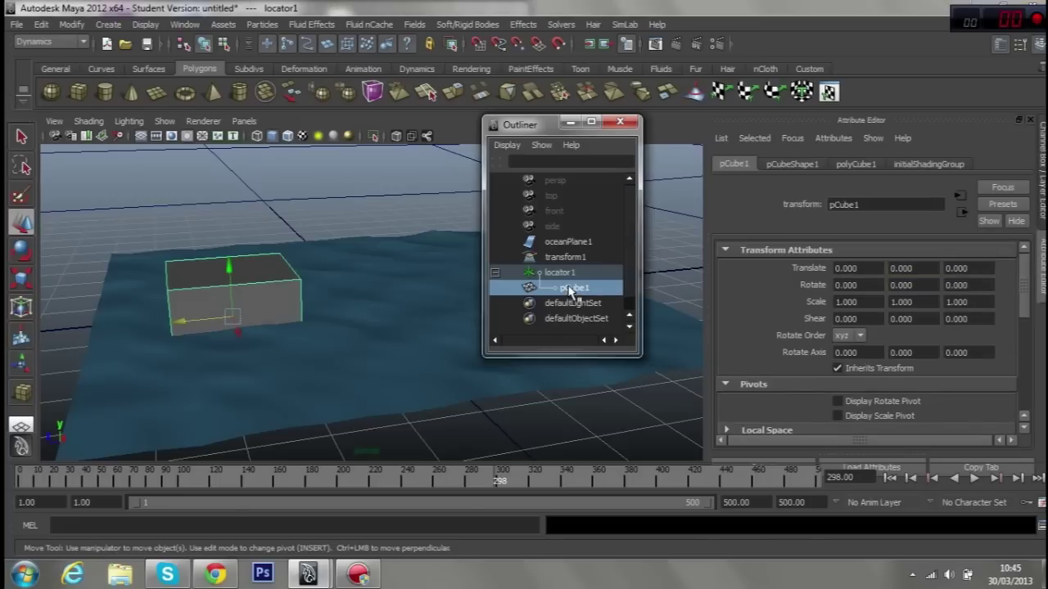
left_click(559, 273)
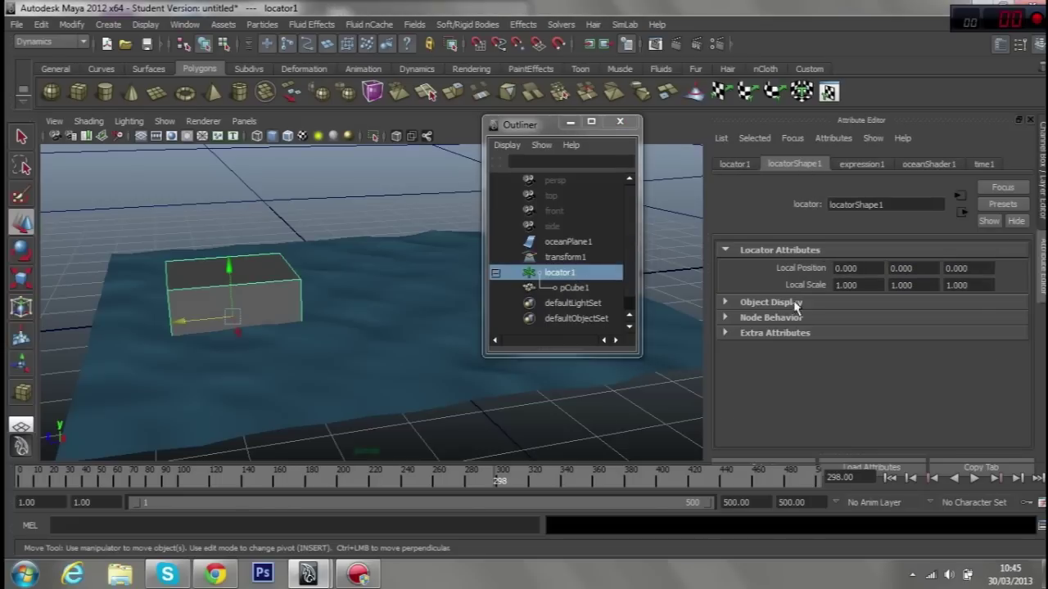
Set locatorShape1's Start Frame to 0 and Buoyancy to 0.252
left_click(792, 332)
scroll(794, 332, "down", 2)
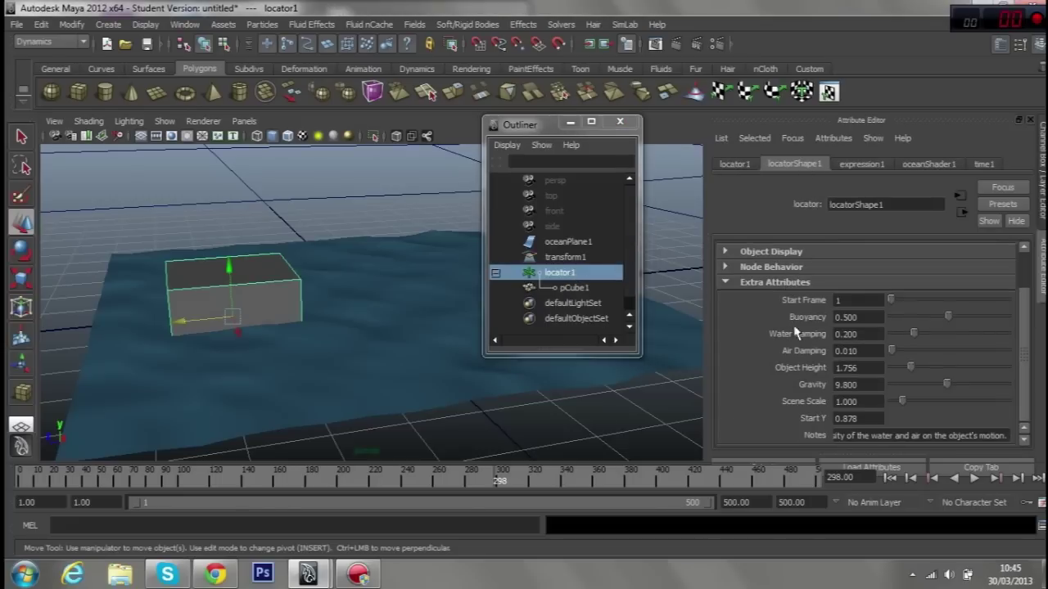
left_click(746, 165)
left_click(781, 165)
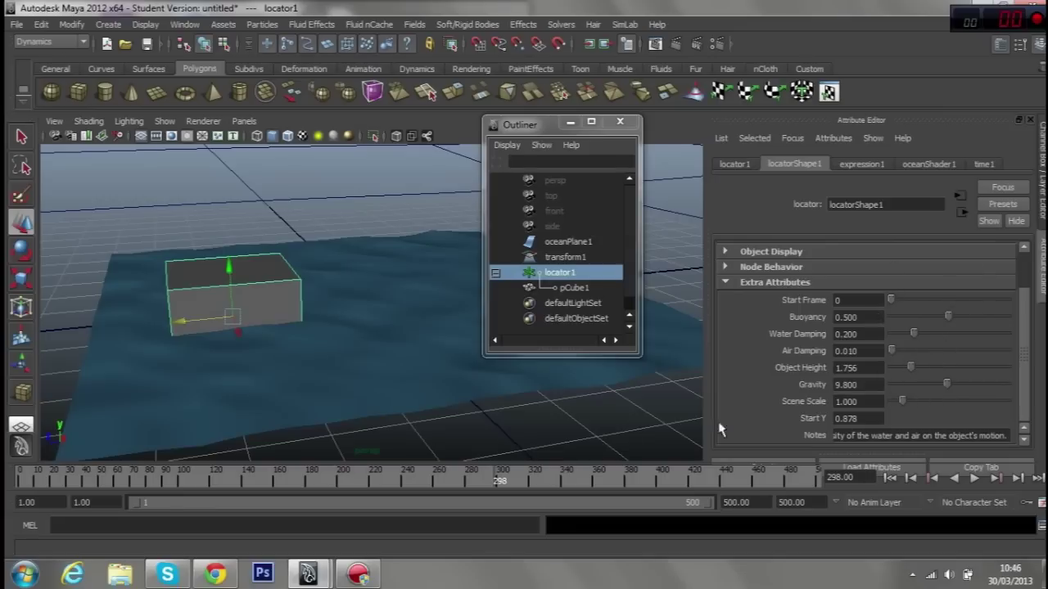
left_click_drag(313, 365, 400, 328, "alt")
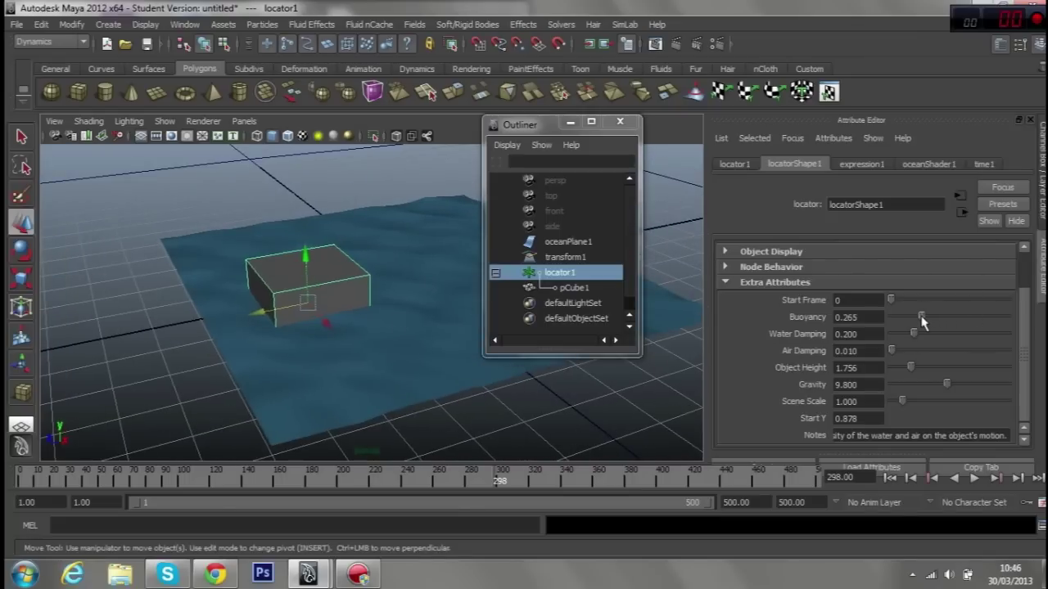
Play the simulation and raise Buoyancy from 0.689 up to its 1.000 maximum
left_click(973, 477)
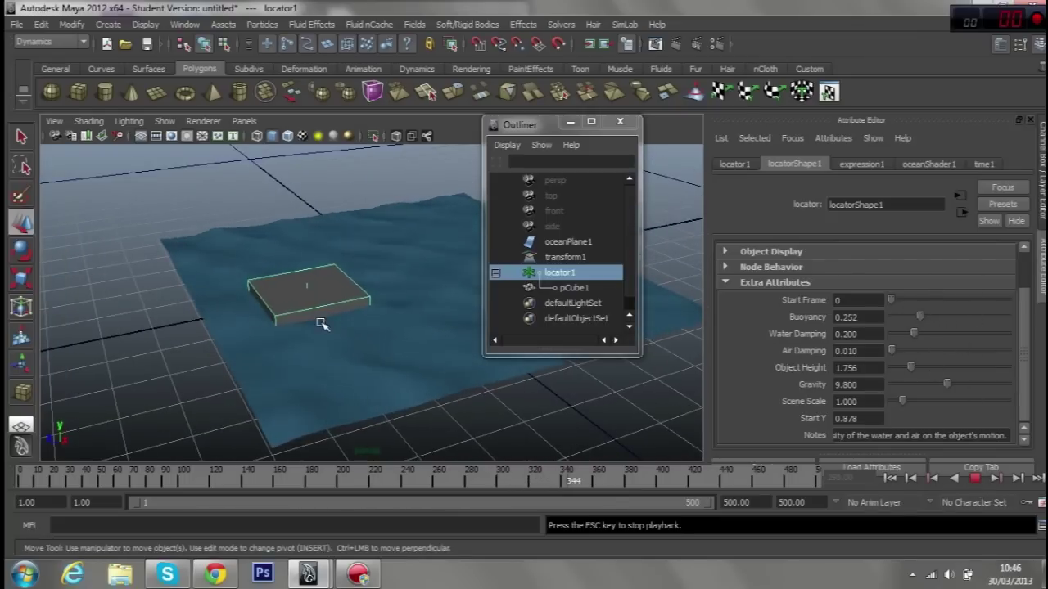
left_click_drag(352, 321, 313, 305, "alt")
right_click_drag(314, 306, 398, 316, "alt")
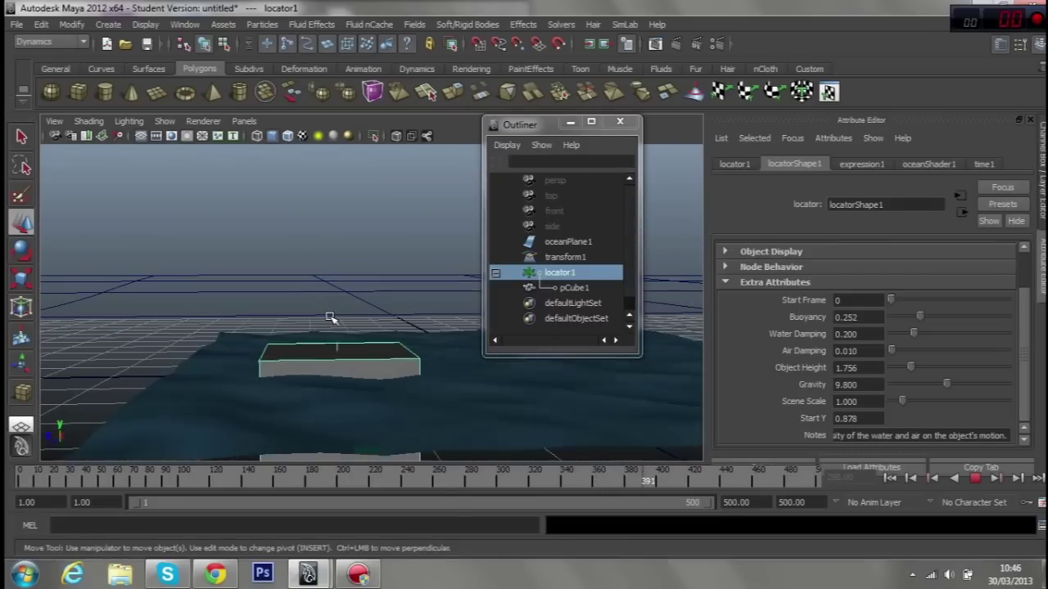
left_click_drag(906, 321, 969, 317)
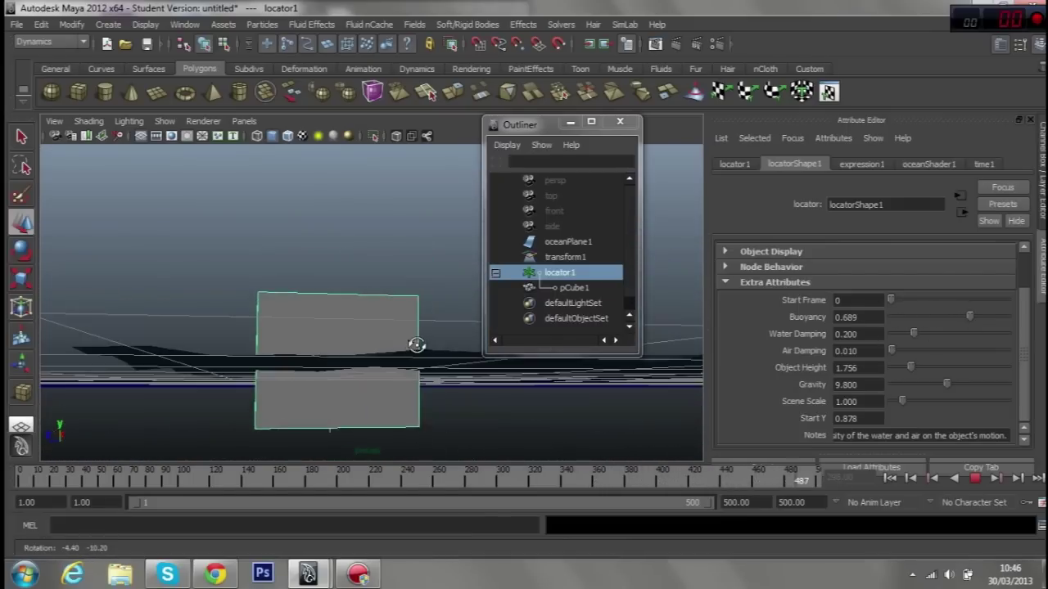
left_click_drag(421, 346, 416, 364, "alt")
left_click_drag(969, 316, 1008, 317)
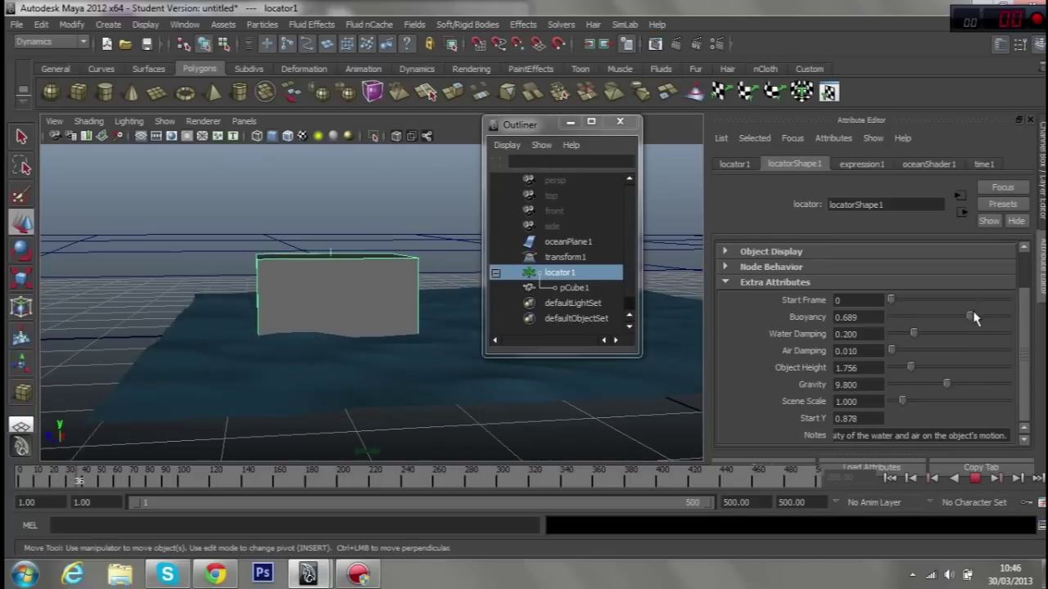
mouse_move(467, 369)
left_mouse_down("alt")
mouse_move(367, 361)
mouse_move(374, 346)
left_mouse_up("alt")
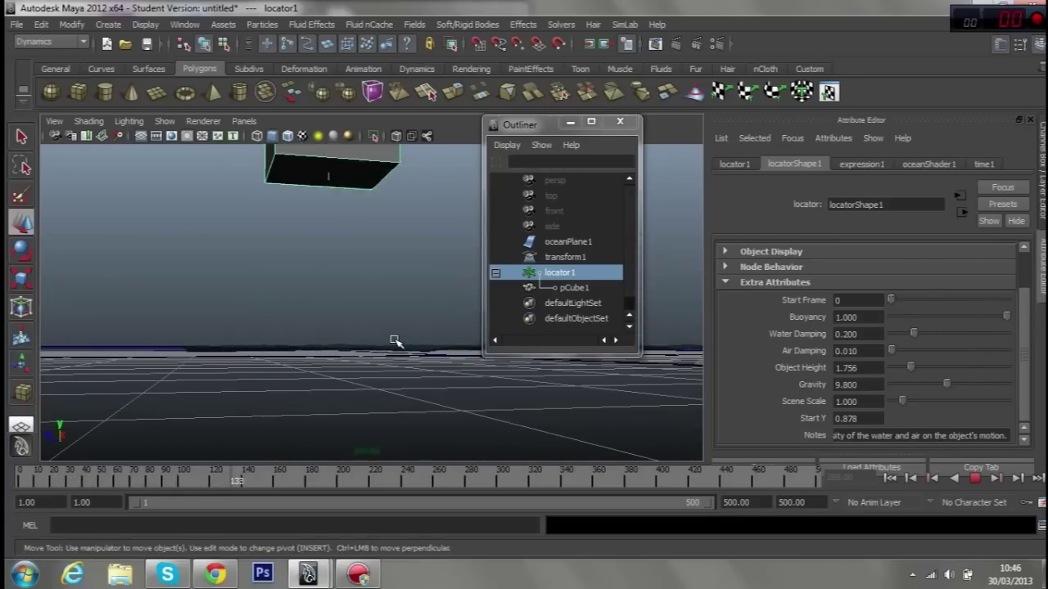
Lower Buoyancy through 0.907 and 0.384, settle on 0.424, and stop playback
left_click_drag(396, 342, 374, 346, "alt")
left_click_drag(1005, 317, 967, 325)
left_click_drag(948, 317, 935, 317)
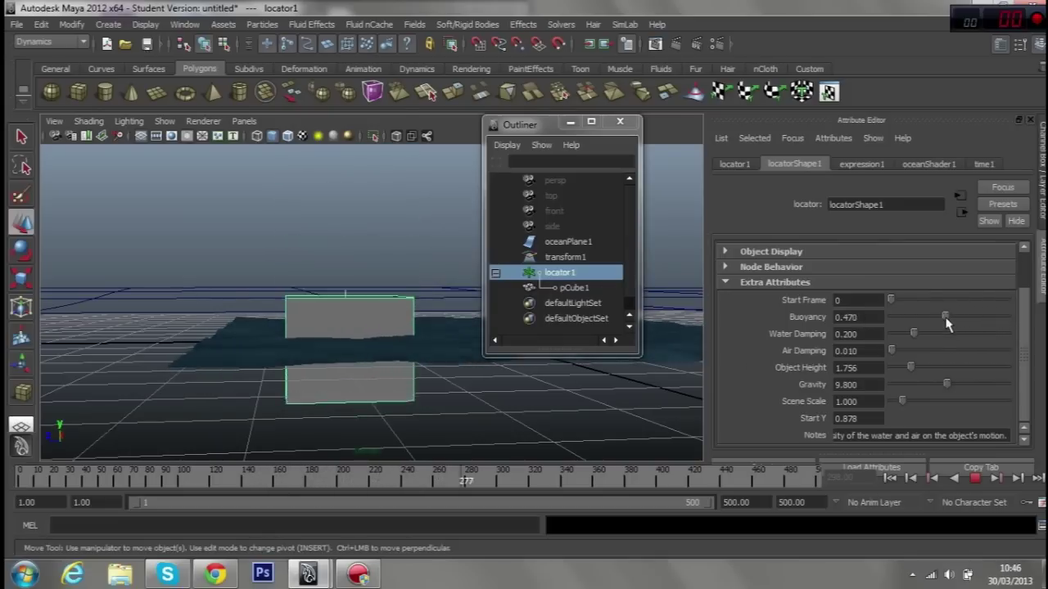
scroll(344, 226, "down", 2)
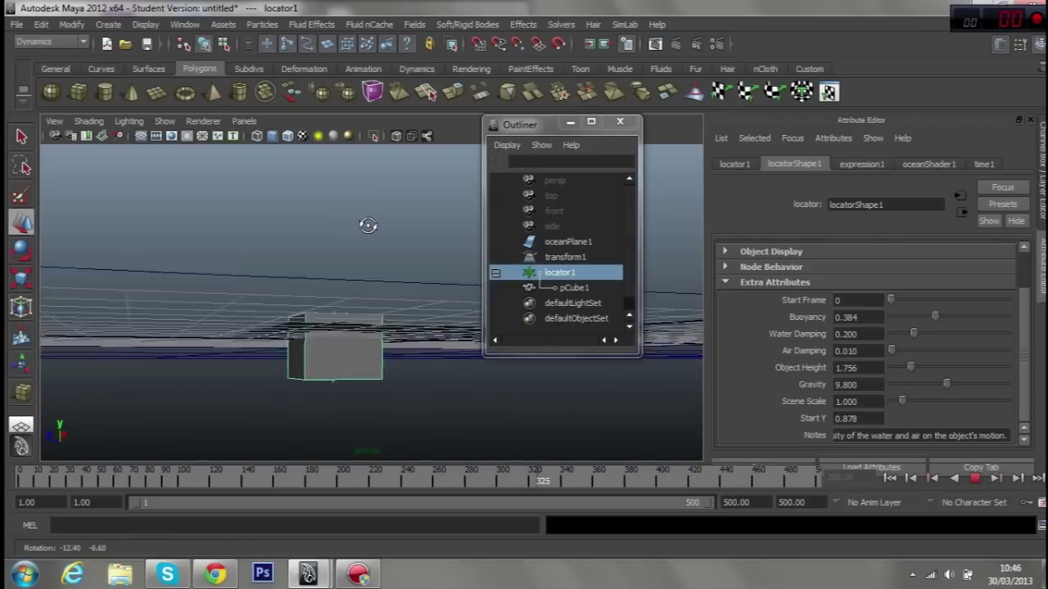
left_click_drag(344, 225, 405, 235, "alt")
left_click_drag(931, 317, 940, 320)
left_click_drag(423, 292, 409, 297, "alt")
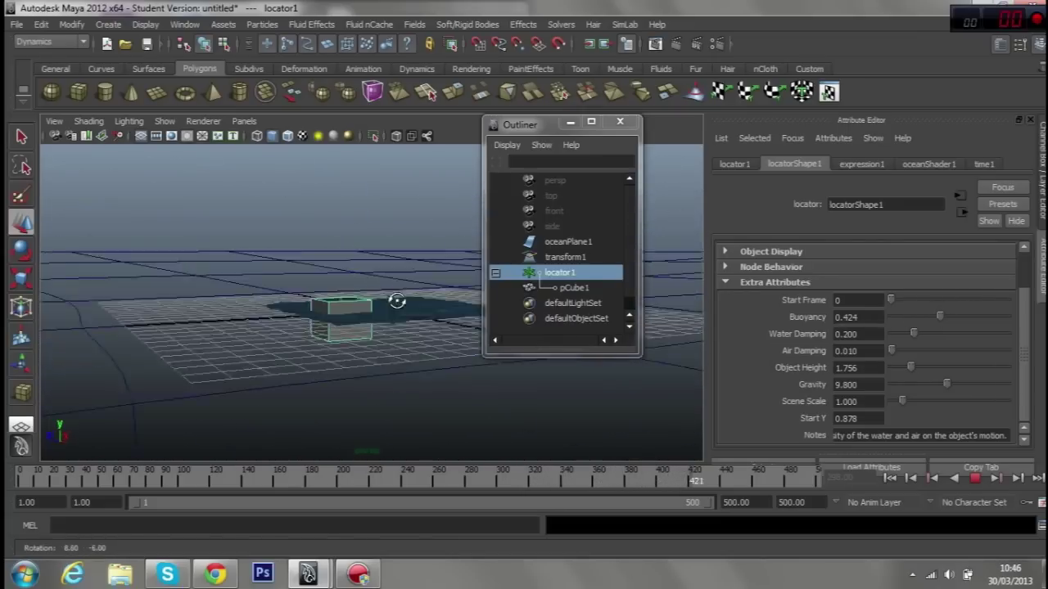
key("Escape")
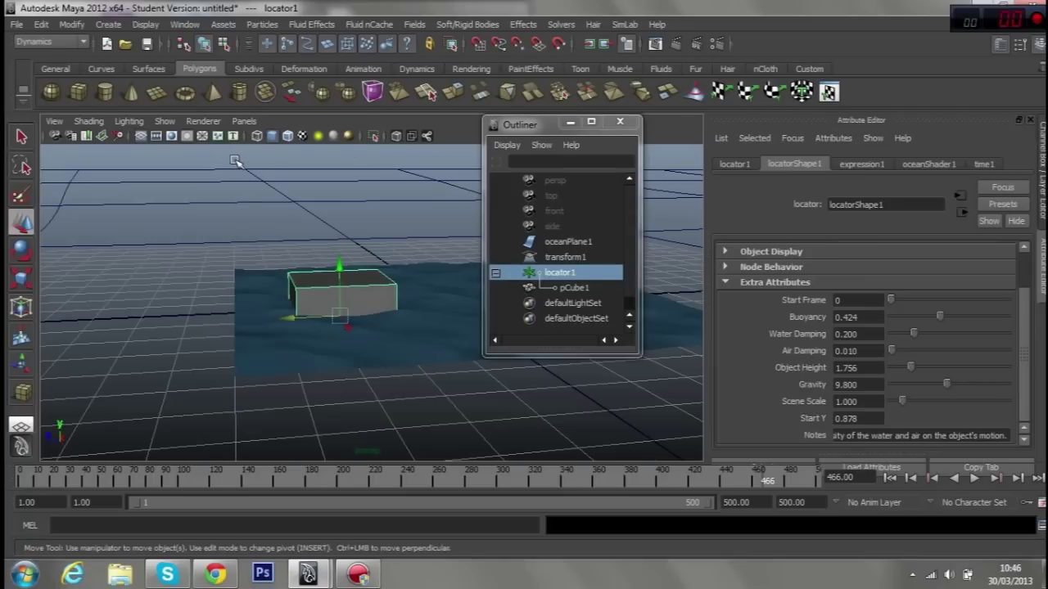
Create a new polygon cube and turn it into a boat with Ocean > Make Boats
left_click(271, 156)
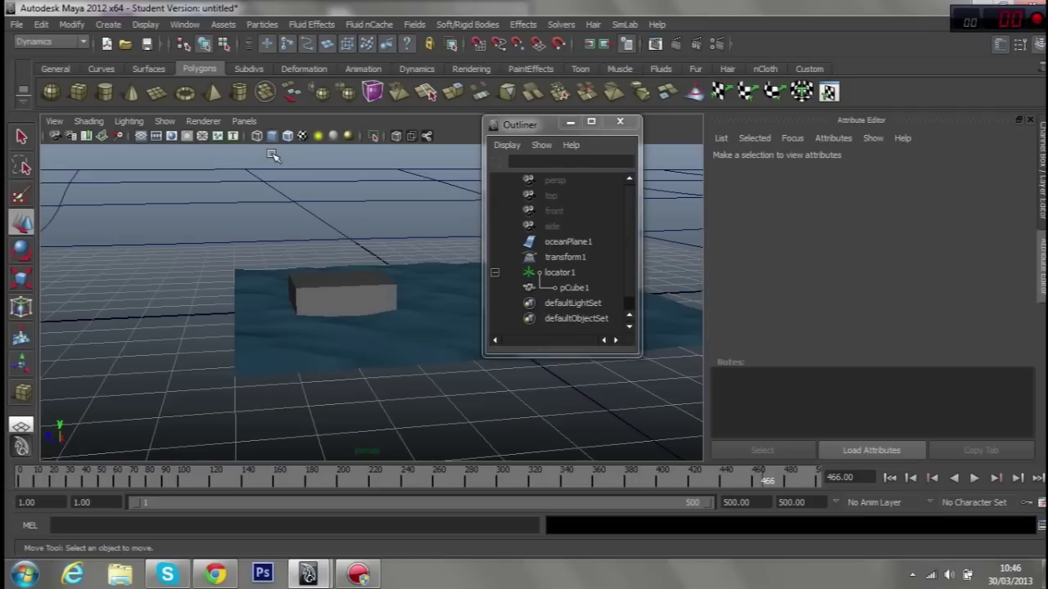
left_click_drag(272, 156, 284, 199, "alt")
mouse_move(102, 380)
left_mouse_down()
mouse_move(260, 433)
mouse_move(205, 351)
left_mouse_up()
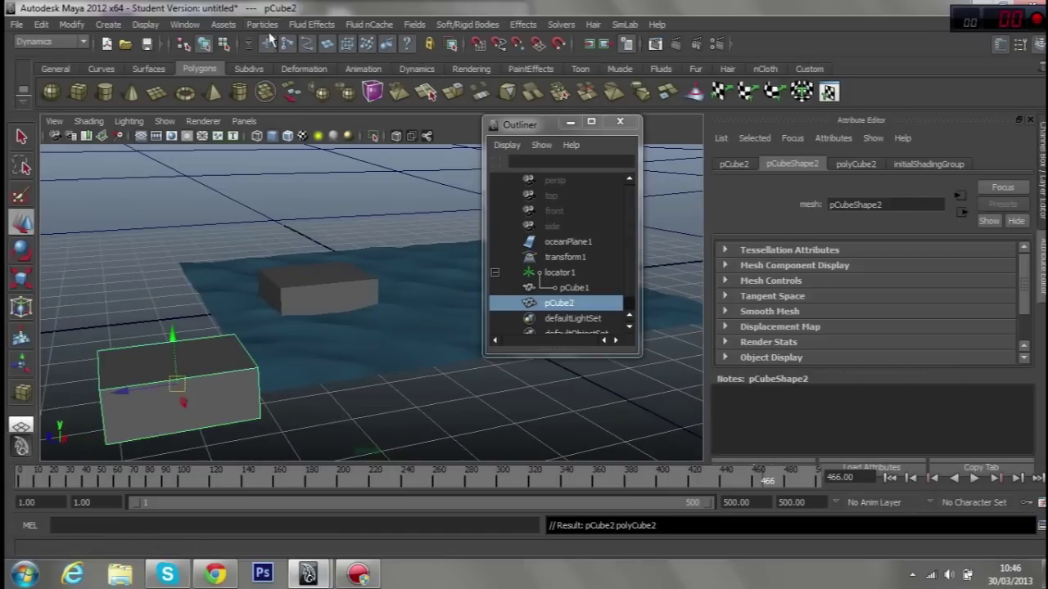
left_click(296, 24)
mouse_move(315, 152)
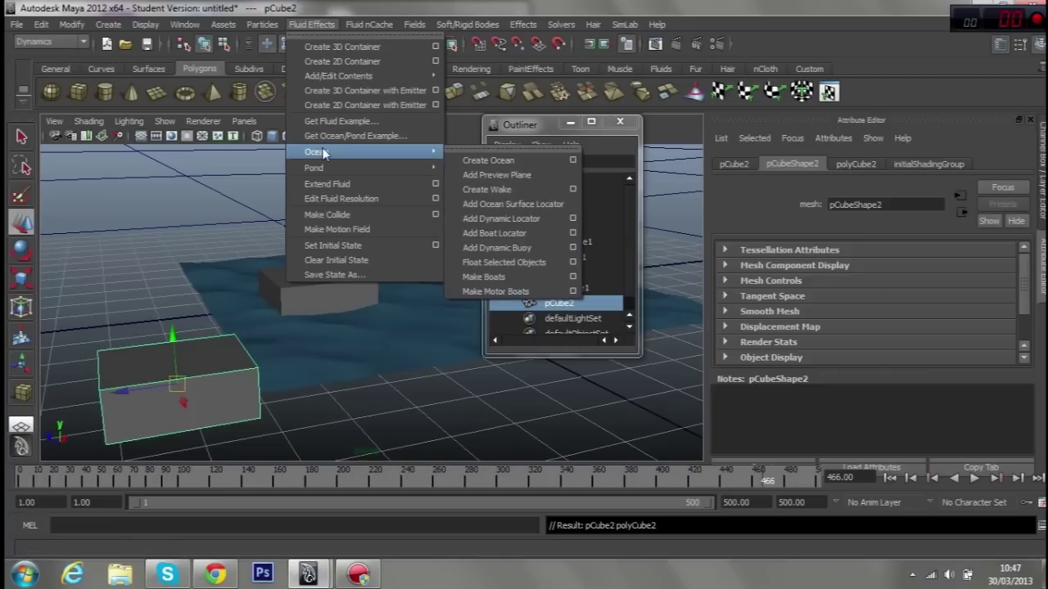
left_click(502, 278)
Move the new boat beside the first cube and play the simulation
mouse_move(319, 278)
left_mouse_down("alt")
mouse_move(332, 261)
mouse_move(336, 268)
mouse_move(275, 274)
left_mouse_up("alt")
left_click_drag(328, 221, 418, 319, "alt")
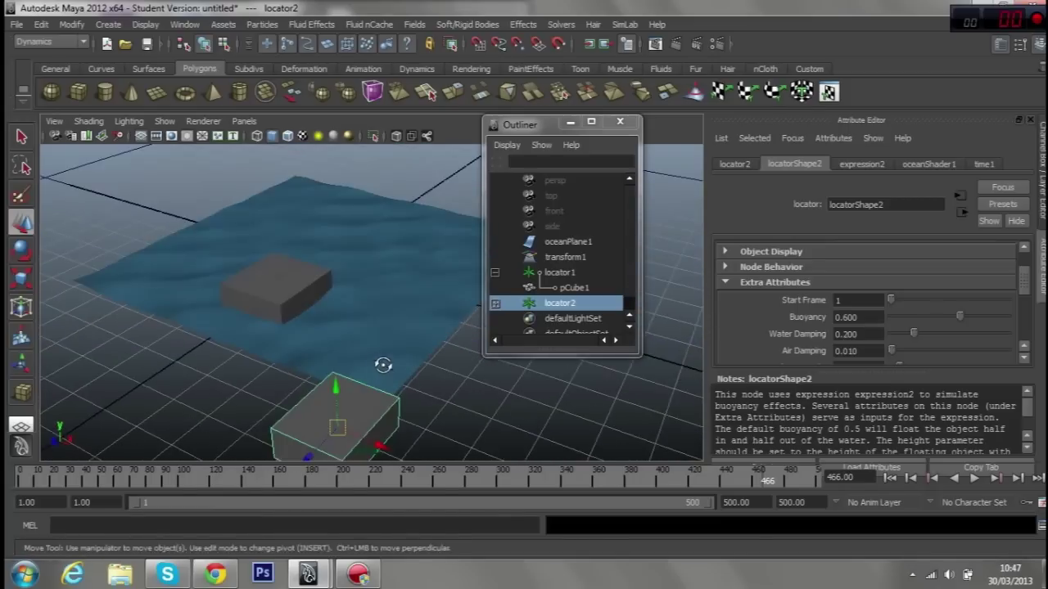
mouse_move(313, 352)
left_mouse_down("alt")
mouse_move(384, 341)
mouse_move(263, 369)
mouse_move(257, 340)
mouse_move(336, 317)
left_mouse_up("alt")
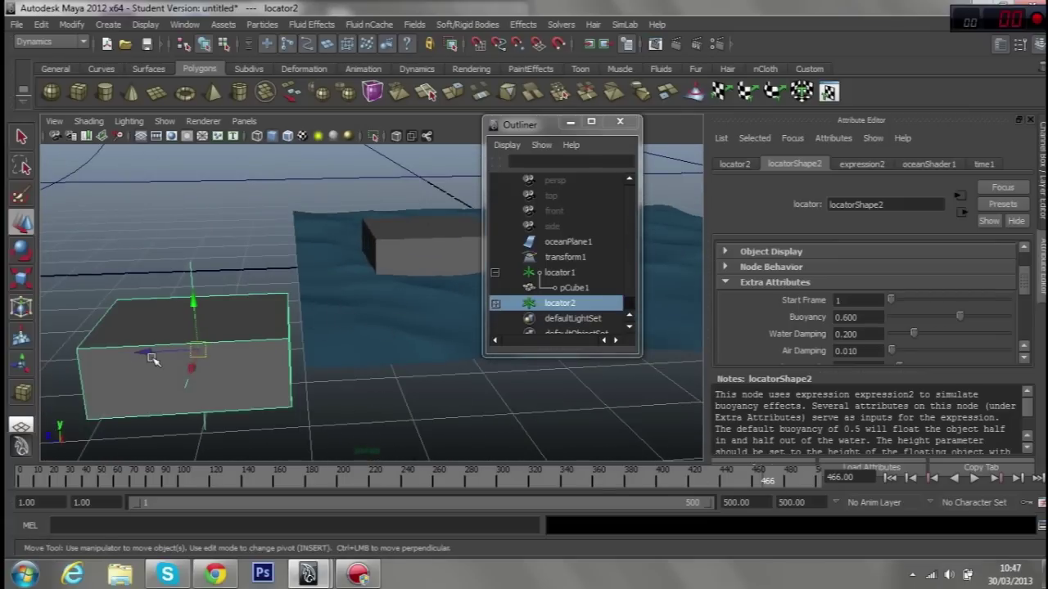
mouse_move(196, 375)
left_mouse_down()
mouse_move(230, 270)
mouse_move(175, 304)
mouse_move(374, 299)
mouse_move(218, 295)
left_mouse_up()
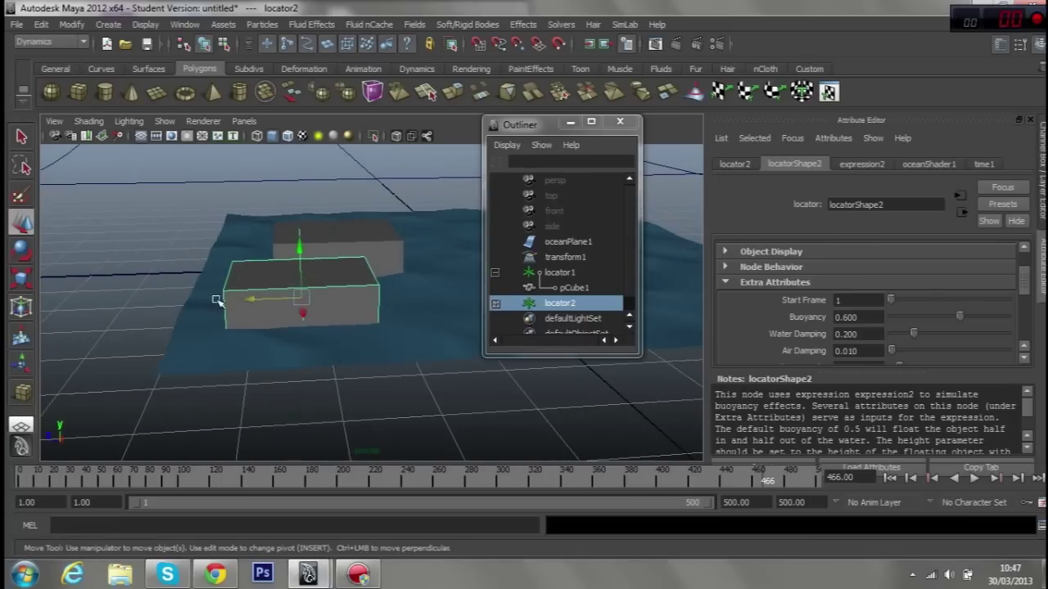
left_click(974, 477)
Stop playback, expand the boat's buoyancy settings, and restart the simulation
mouse_move(355, 391)
left_mouse_down("alt")
mouse_move(487, 398)
mouse_move(515, 378)
mouse_move(382, 353)
mouse_move(445, 339)
left_mouse_up("alt")
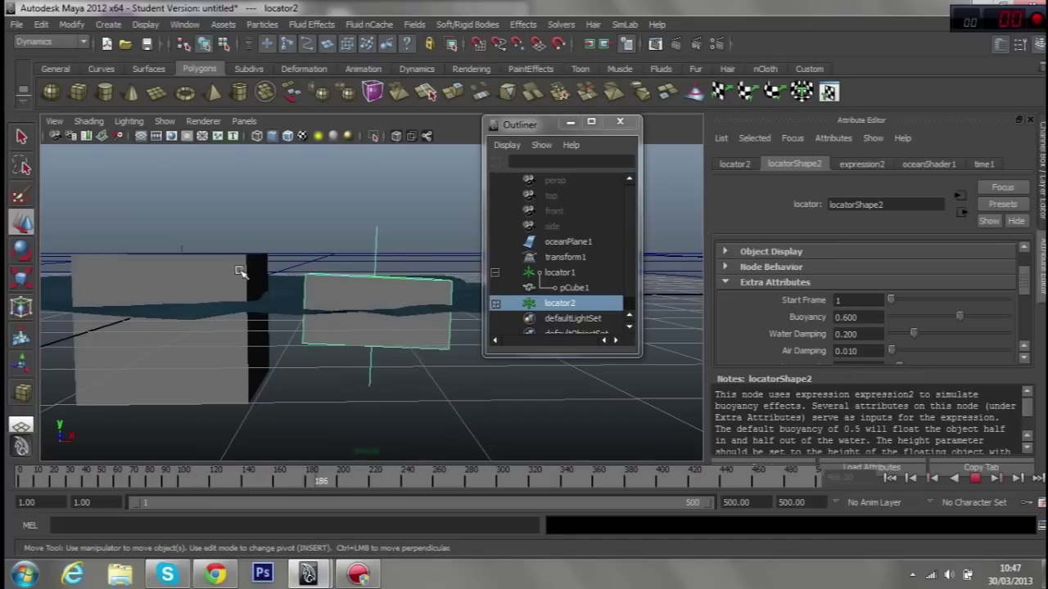
key("Escape")
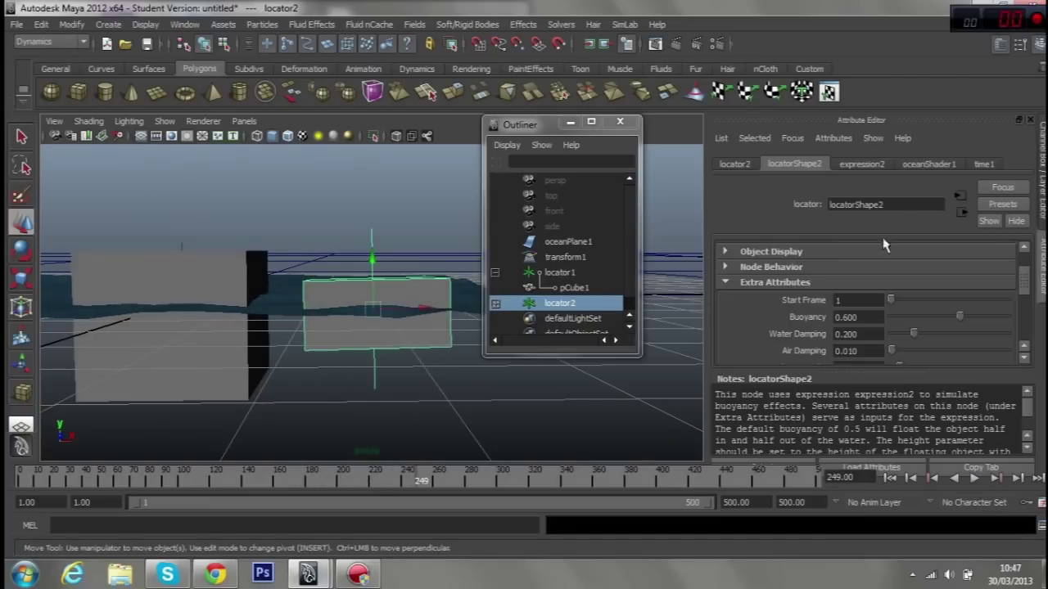
left_click_drag(836, 368, 851, 448)
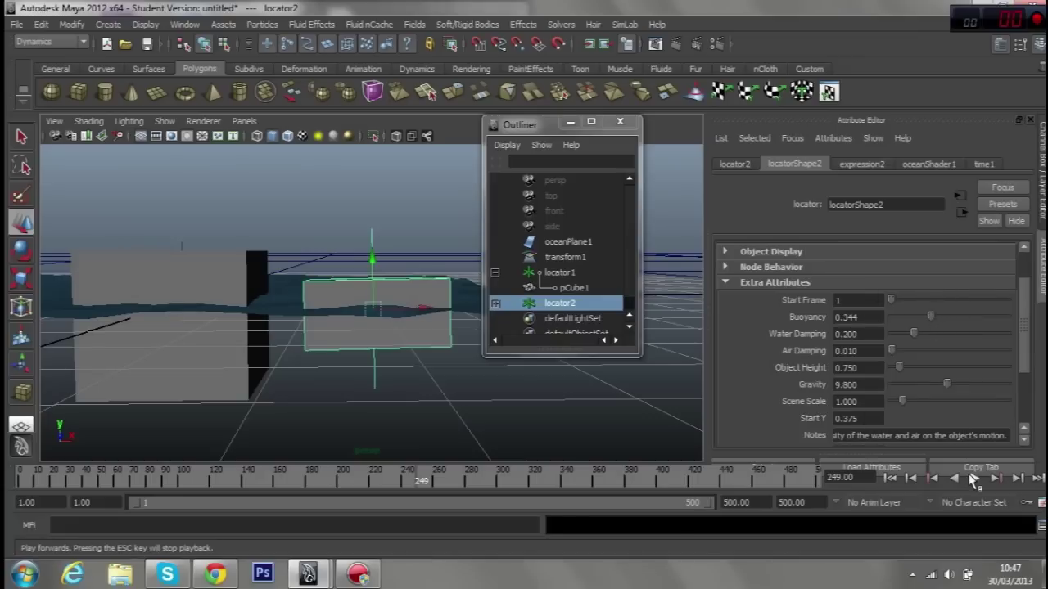
left_click(973, 479)
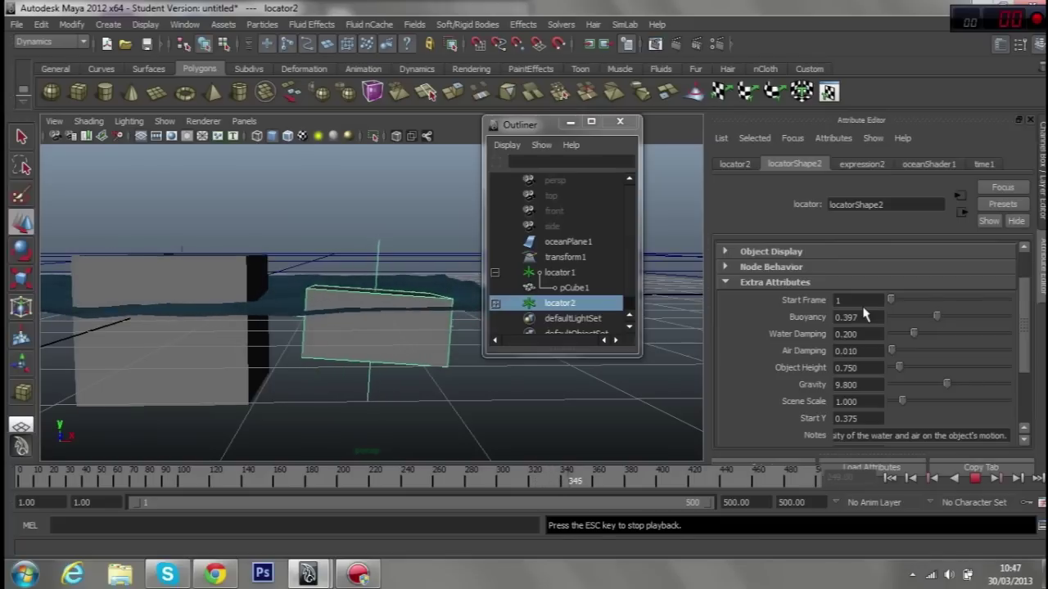
Deselect locator2, tilt the view down onto the ocean, and stop playback
left_click(22, 137)
left_click(251, 206)
mouse_move(251, 206)
left_mouse_down("alt")
mouse_move(242, 256)
mouse_move(334, 241)
mouse_move(274, 270)
mouse_move(247, 264)
mouse_move(437, 306)
left_mouse_up("alt")
left_click(974, 478)
Collapse locator1, minimize the Outliner, and frame the view on the ocean plane
left_click(639, 392)
mouse_move(573, 376)
left_mouse_down("alt")
mouse_move(346, 300)
mouse_move(156, 302)
mouse_move(328, 302)
mouse_move(204, 292)
left_mouse_up("alt")
mouse_move(204, 292)
right_mouse_down("alt")
mouse_move(304, 299)
mouse_move(226, 322)
right_mouse_up("alt")
mouse_move(227, 321)
left_mouse_down("alt")
mouse_move(257, 299)
mouse_move(299, 336)
left_mouse_up("alt")
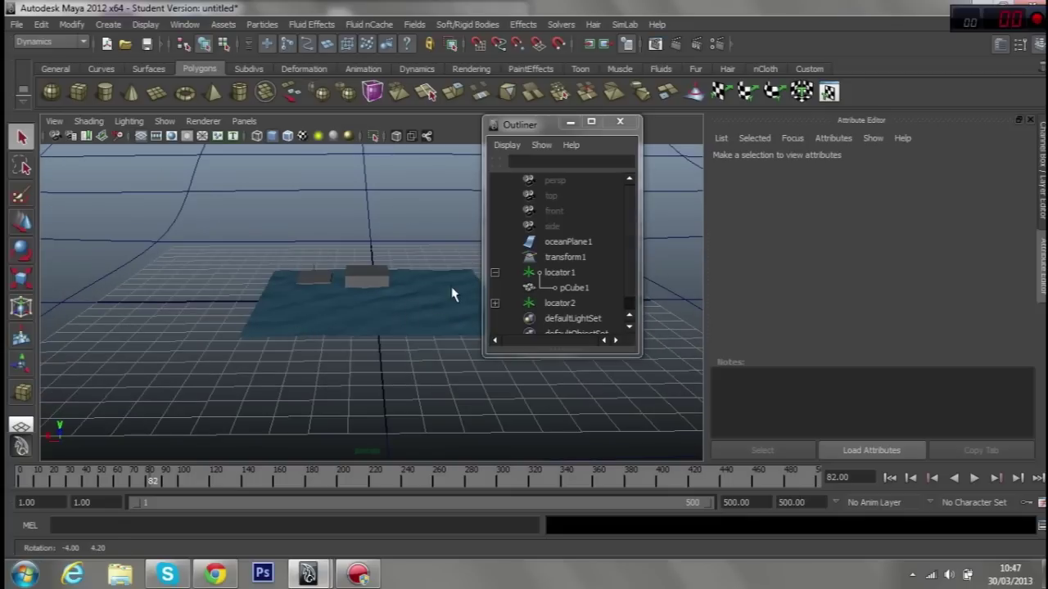
left_click(495, 272)
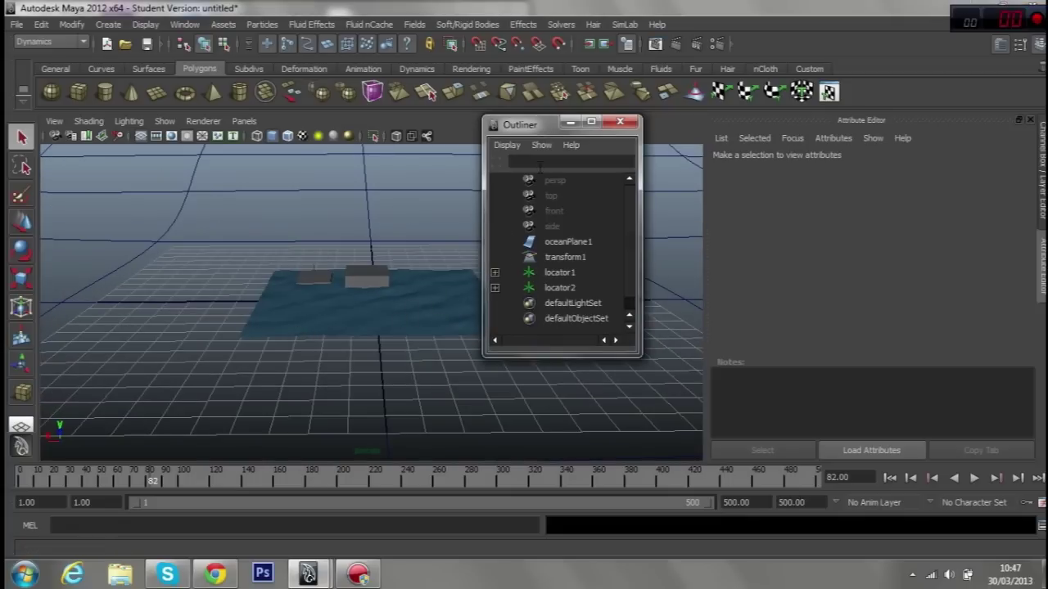
left_click(571, 124)
right_click_drag(458, 204, 372, 234, "alt")
mouse_move(371, 234)
left_mouse_down("alt")
mouse_move(398, 215)
mouse_move(390, 244)
left_mouse_up("alt")
right_click_drag(389, 244, 387, 259, "alt")
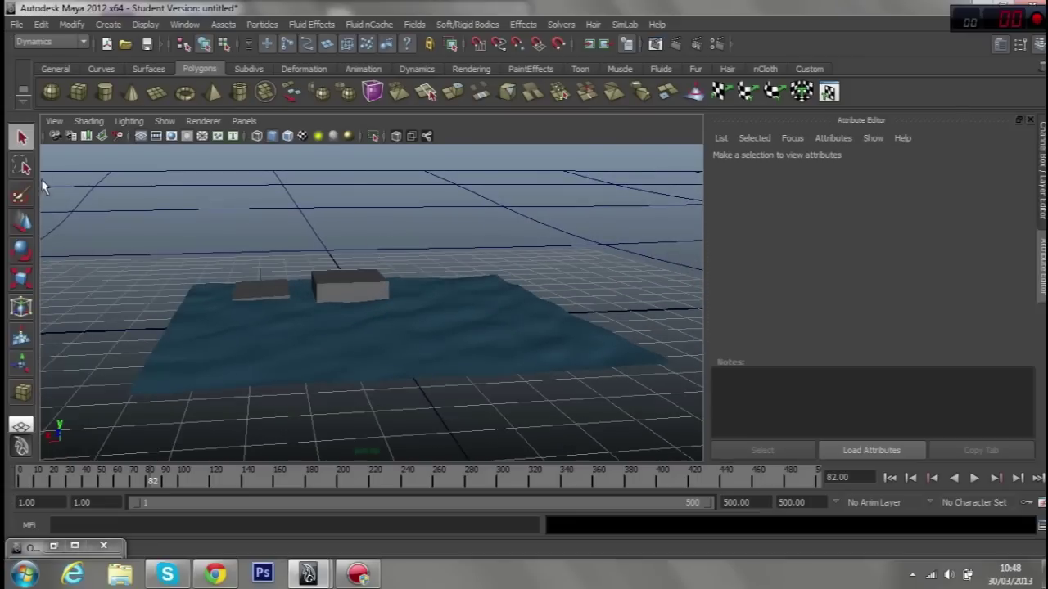
Draw a new interactive polygon cube, pCube3, on the grid
left_click(24, 392)
left_click_drag(191, 318, 192, 244, "alt")
mouse_move(238, 372)
left_mouse_down()
mouse_move(320, 407)
mouse_move(373, 413)
left_mouse_up()
left_click_drag(373, 413, 332, 319)
mouse_move(332, 319)
right_mouse_down("alt")
mouse_move(515, 300)
mouse_move(352, 426)
right_mouse_up("alt")
mouse_move(351, 425)
left_mouse_down("alt")
mouse_move(276, 393)
mouse_move(197, 278)
left_mouse_up("alt")
Move pCube3 onto the ocean surface in front of the other boxes
left_click(22, 221)
left_click_drag(276, 255, 328, 308, "alt")
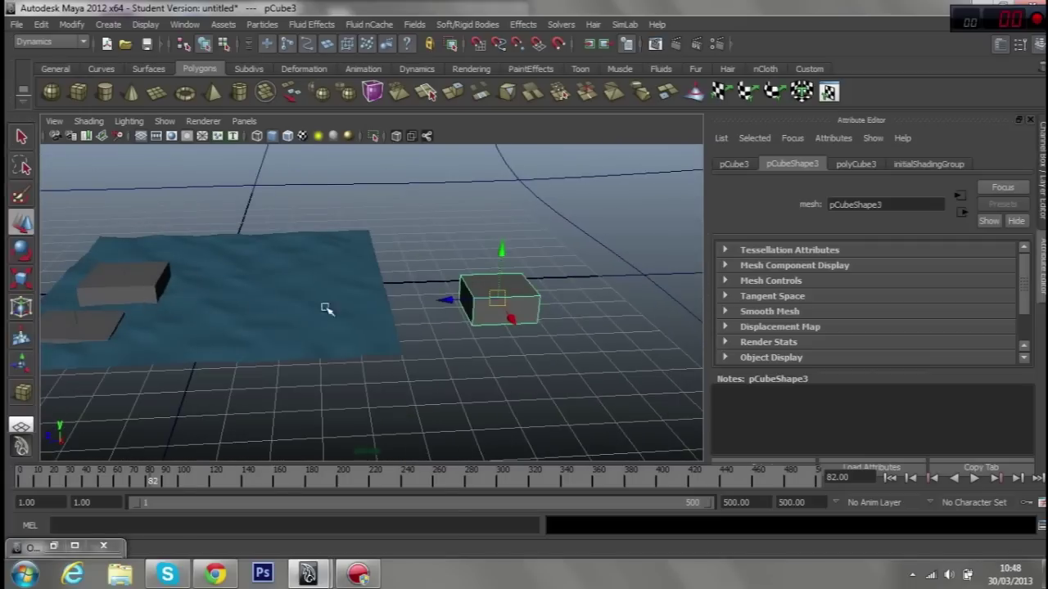
mouse_move(455, 299)
left_mouse_down()
mouse_move(283, 304)
mouse_move(250, 323)
mouse_move(123, 271)
mouse_move(286, 320)
mouse_move(347, 305)
mouse_move(411, 378)
mouse_move(480, 344)
mouse_move(417, 379)
left_mouse_up()
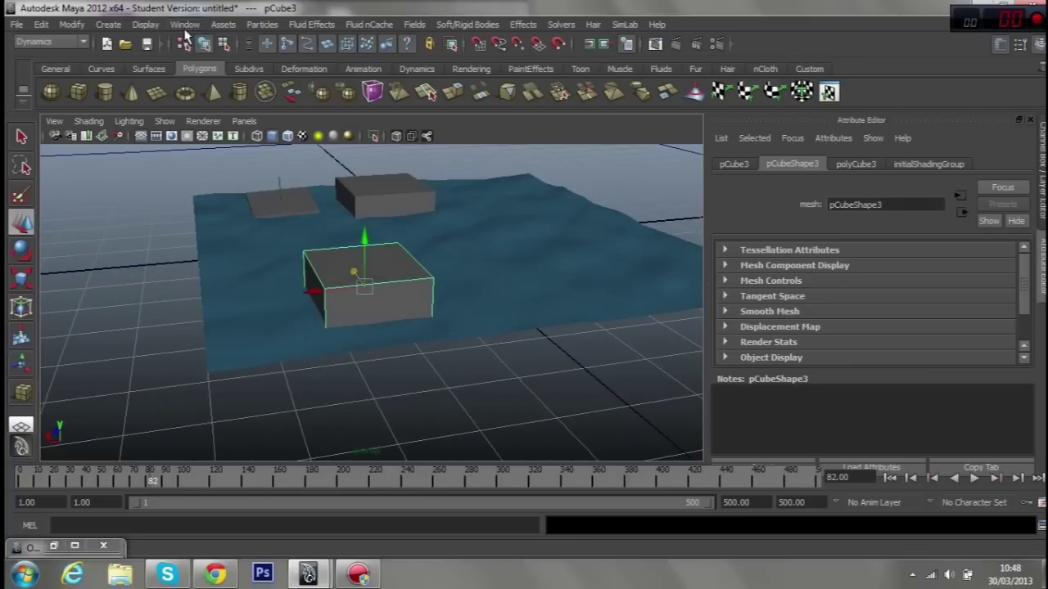
left_click(289, 25)
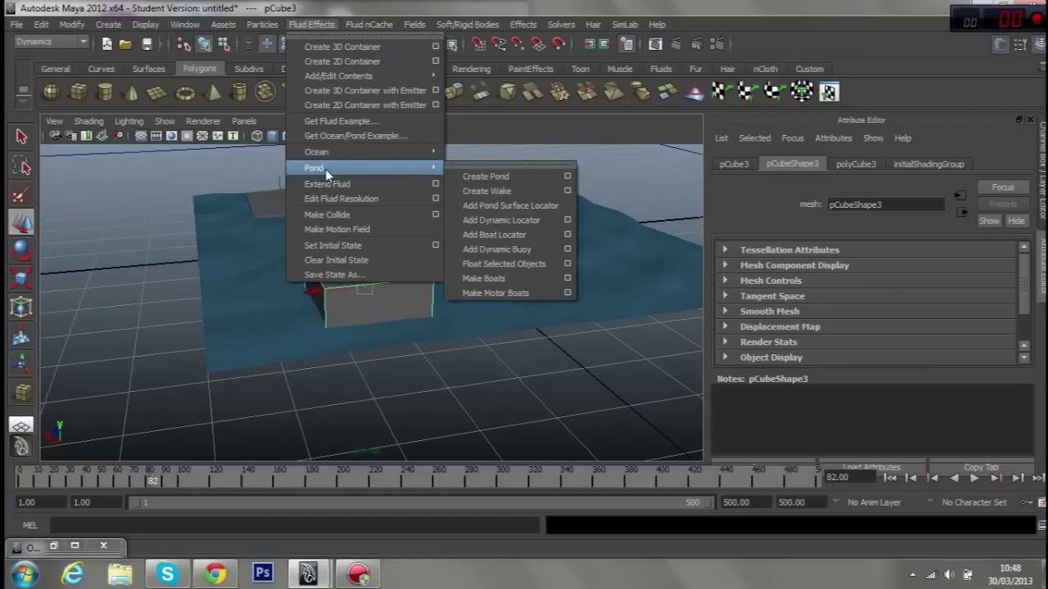
mouse_move(317, 151)
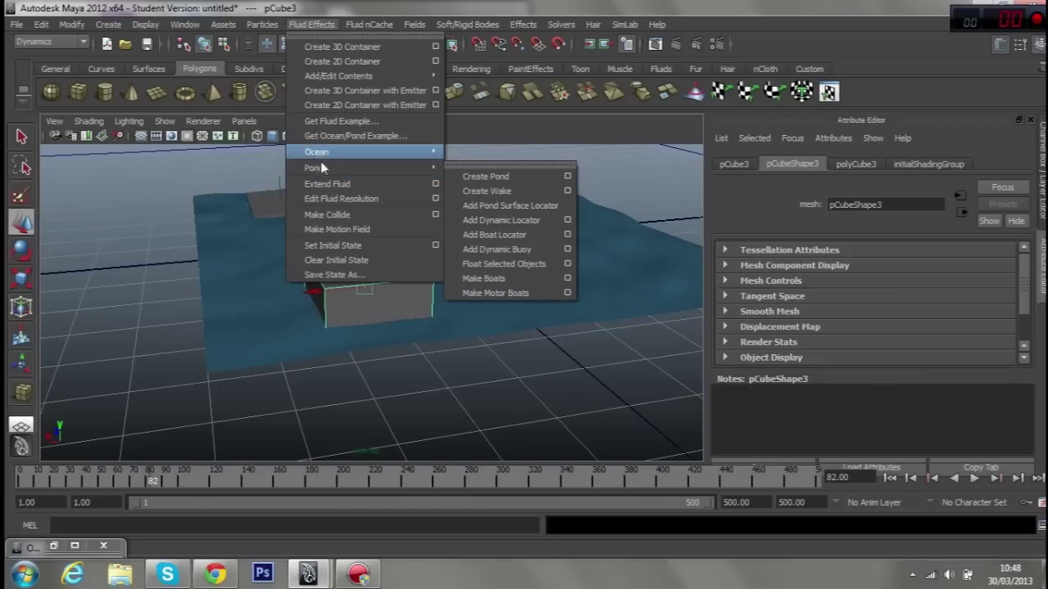
Add a wake to the cube with Ocean > Create Wake, creating OceanWakeEmitter1
left_click(488, 191)
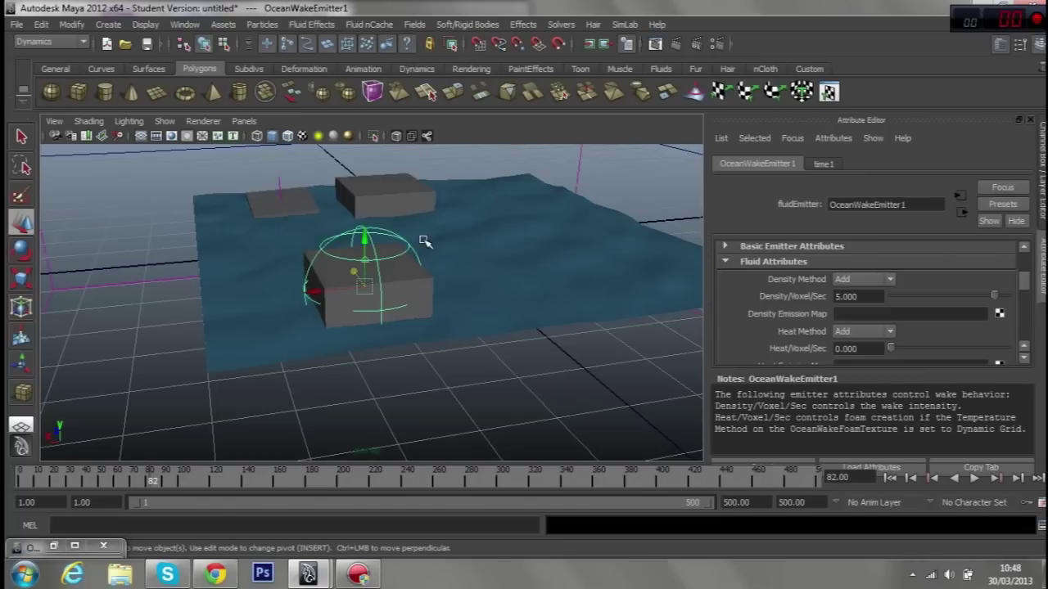
scroll(425, 241, "down", 3)
left_click_drag(428, 238, 423, 215, "alt")
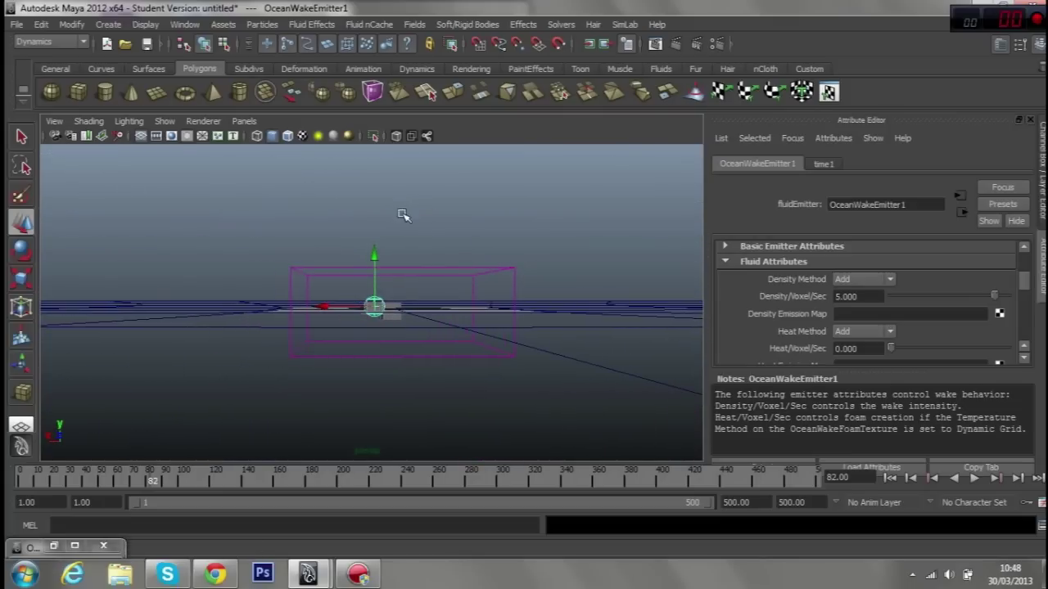
scroll(410, 226, "up", 3)
key("q")
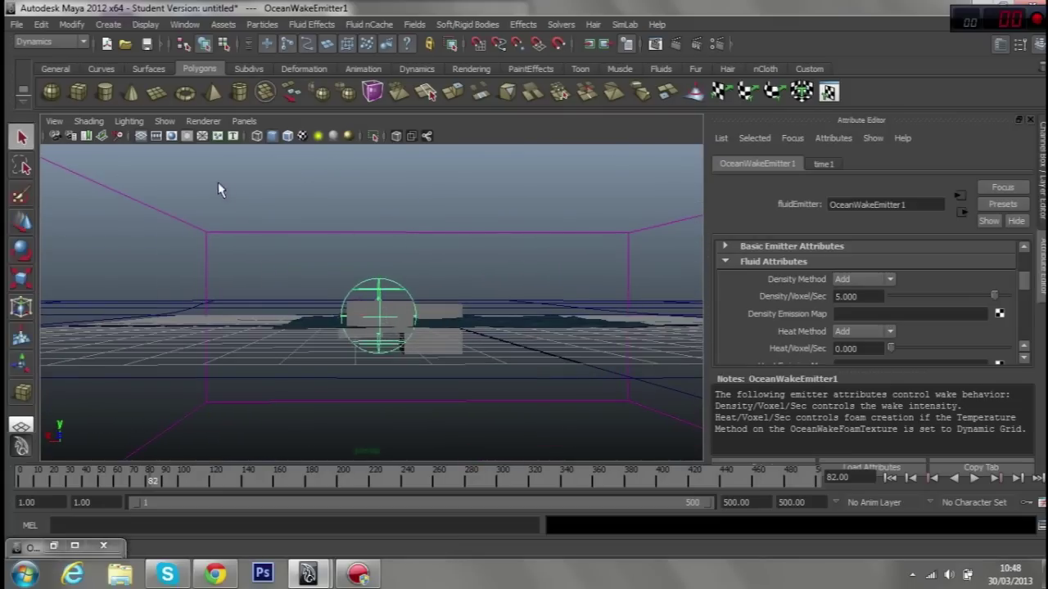
scroll(304, 210, "down", 3)
scroll(352, 225, "up", 3)
mouse_move(360, 213)
left_mouse_down("alt")
mouse_move(503, 213)
mouse_move(533, 236)
mouse_move(348, 236)
mouse_move(362, 217)
mouse_move(350, 243)
left_mouse_up("alt")
scroll(348, 236, "down", 3)
scroll(361, 217, "up", 3)
Select the OceanWakeTexture1 container and review its 20 x 20 x 8 attributes
left_click(219, 209)
scroll(303, 222, "down", 3)
scroll(350, 215, "up", 3)
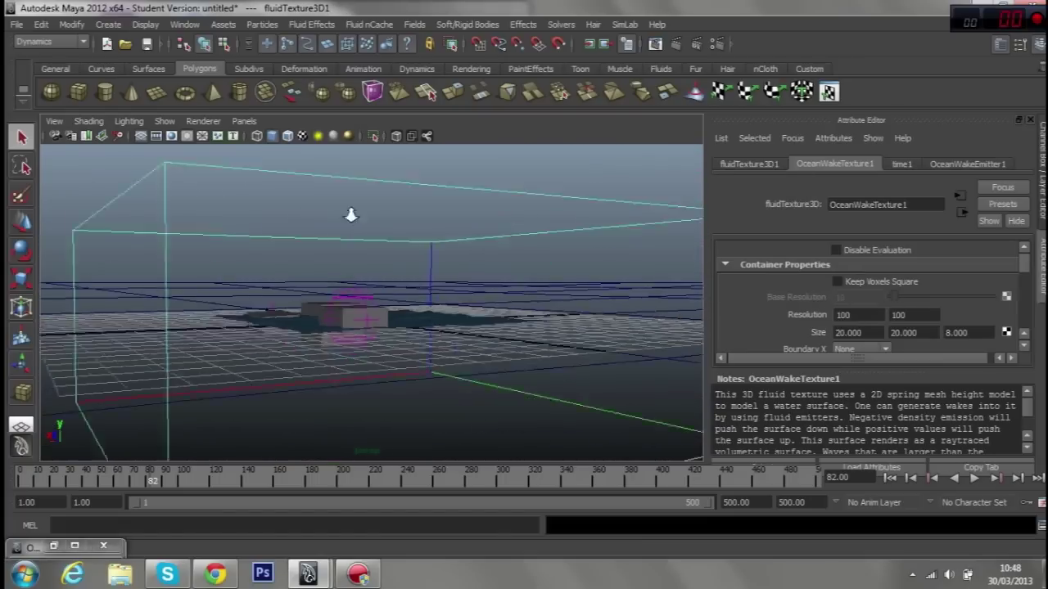
scroll(345, 221, "up", 1)
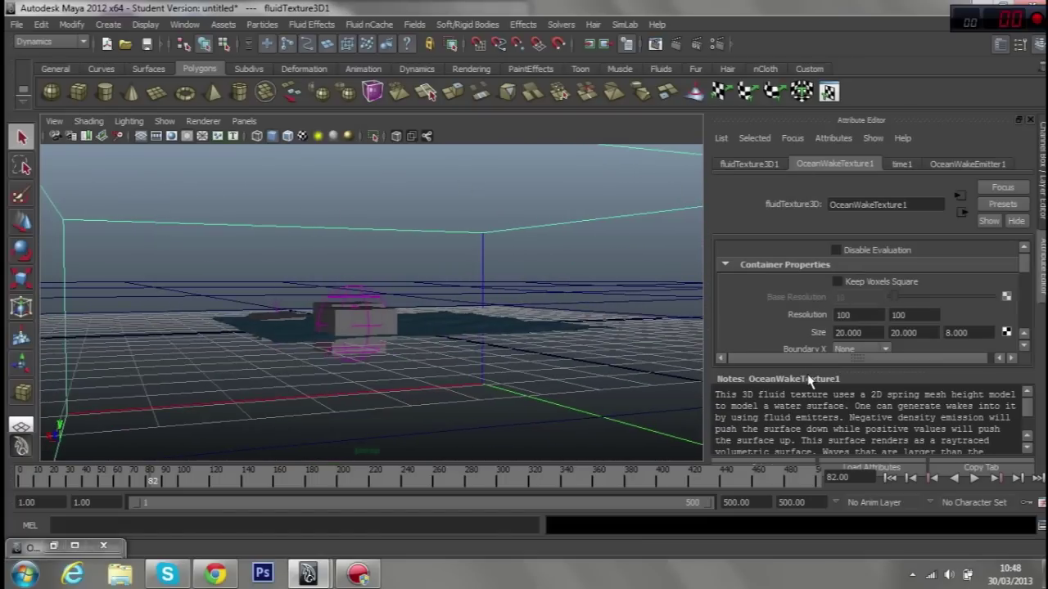
left_click_drag(807, 366, 807, 454)
scroll(362, 301, "down", 3)
scroll(243, 238, "down", 2)
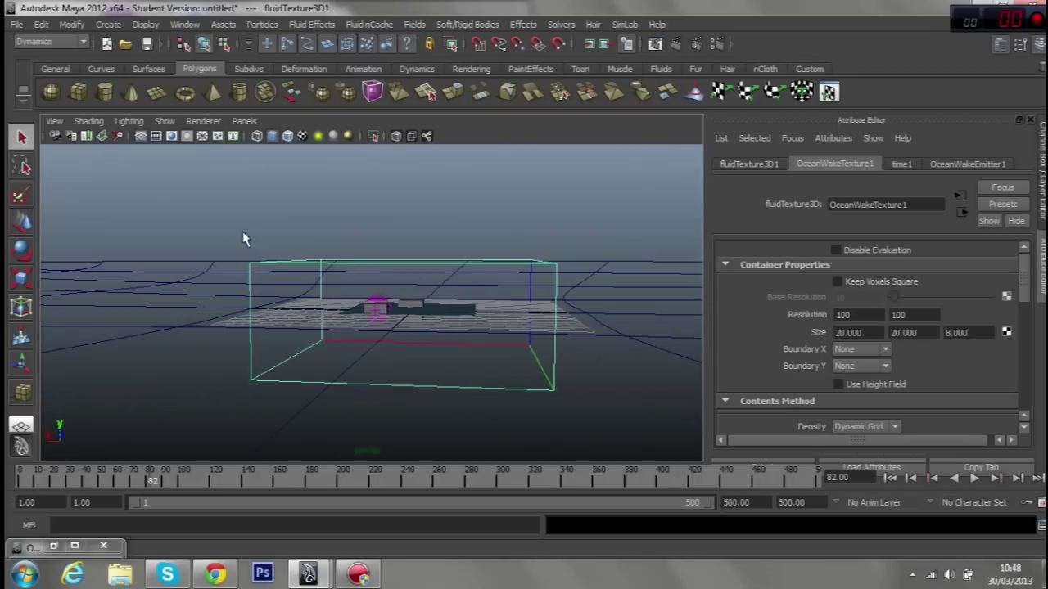
Move the wake fluid container to the right across the ocean
left_click(22, 222)
mouse_move(409, 311)
left_mouse_down()
mouse_move(407, 321)
mouse_move(346, 320)
left_mouse_up()
left_click(391, 208)
left_click_drag(423, 254, 462, 292, "alt")
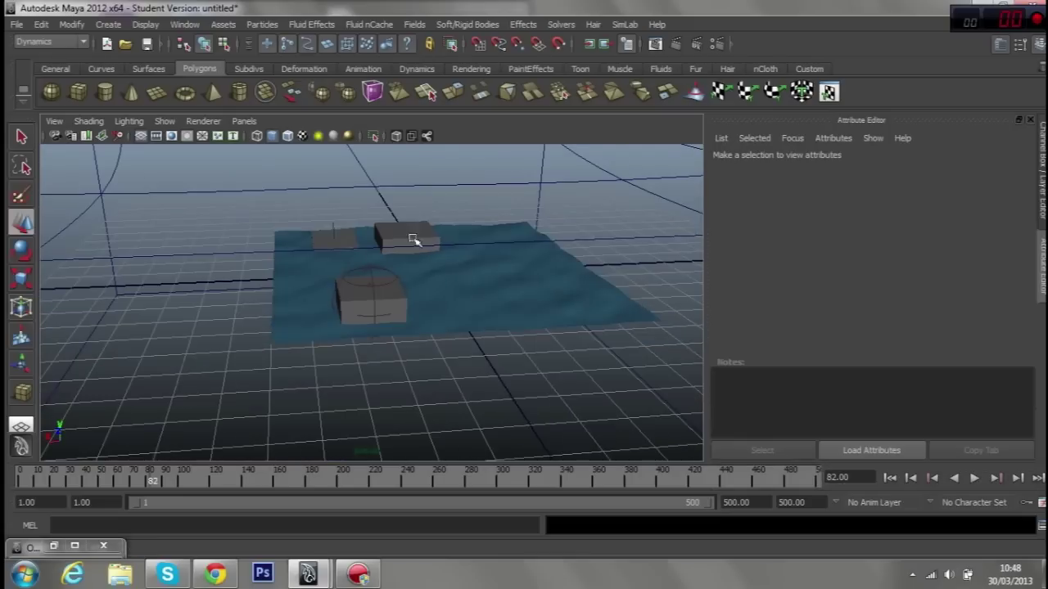
left_click_drag(413, 239, 410, 211, "alt")
Try squashing the container's Y scale, then undo it
left_click_drag(270, 237, 98, 245)
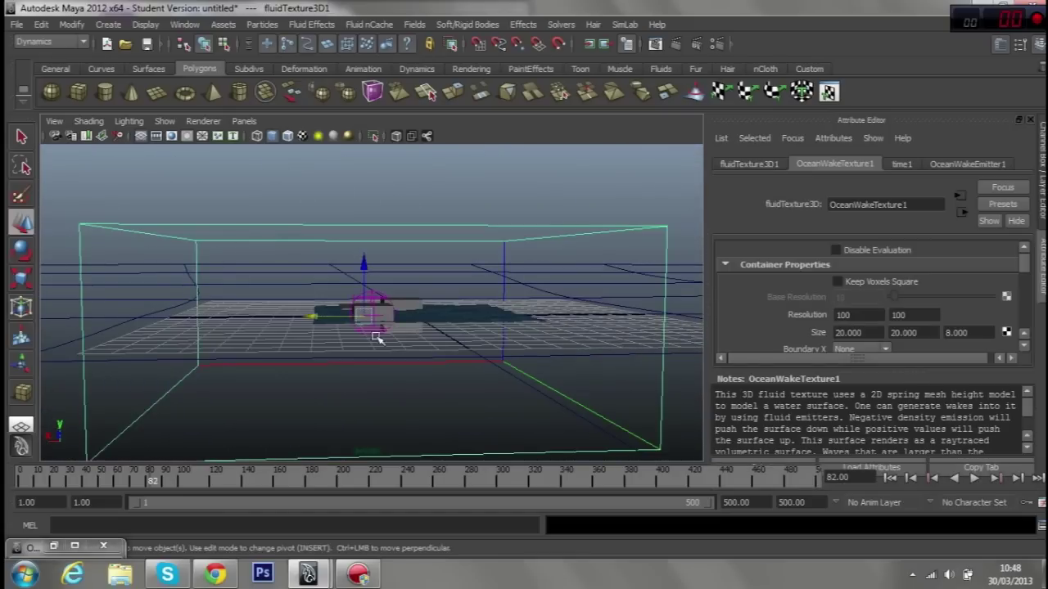
key("r")
mouse_move(367, 256)
left_mouse_down()
mouse_move(351, 293)
mouse_move(356, 284)
left_mouse_up()
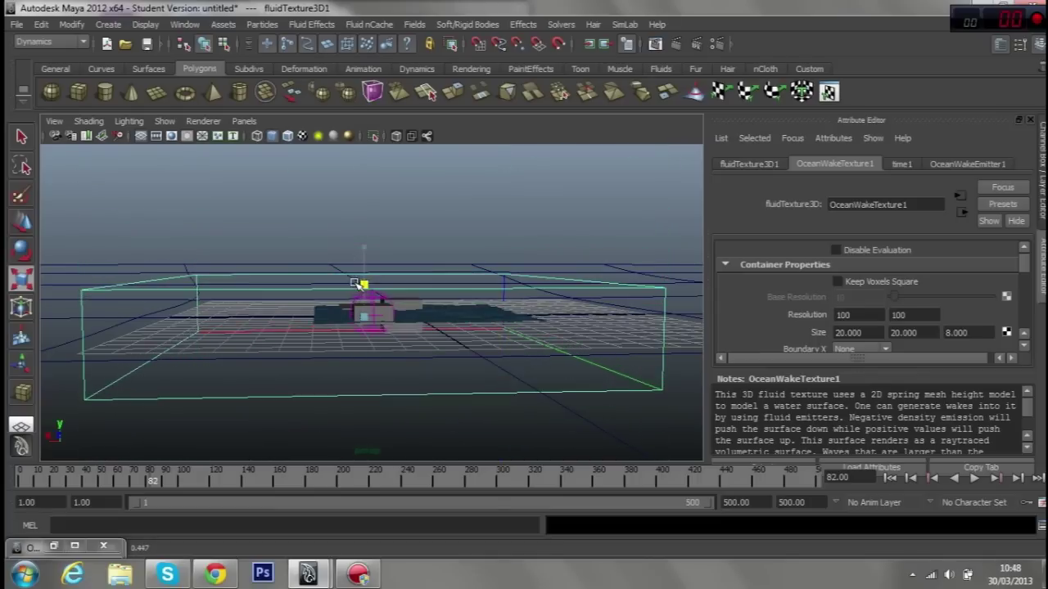
key("ctrl+z")
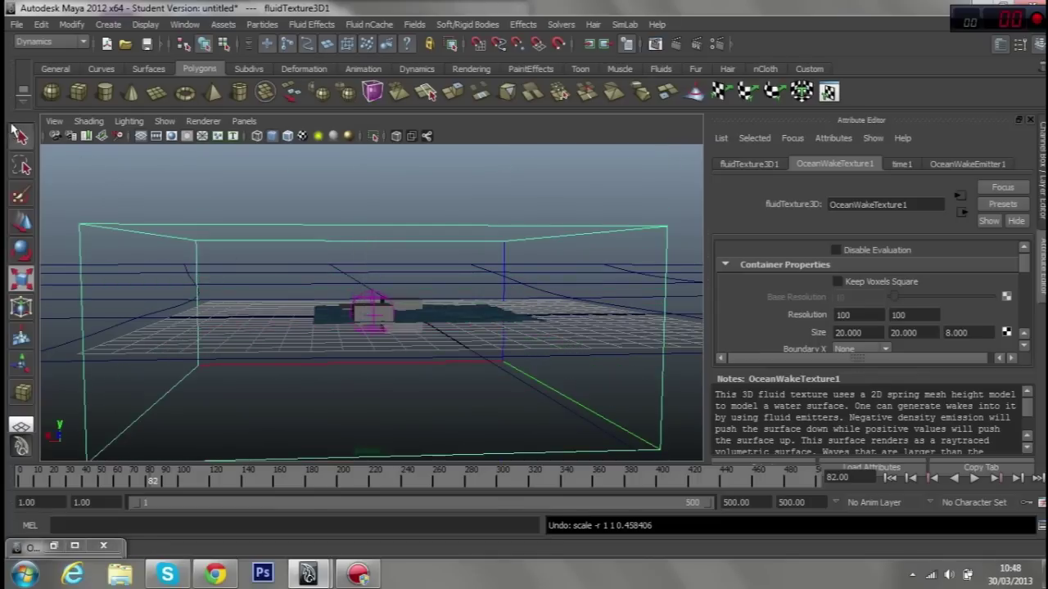
left_click(20, 135)
left_click(241, 210)
View the container and boxes from the front, then restore the minimized Outliner
left_click_drag(241, 210, 324, 230, "alt")
left_click_drag(279, 188, 245, 178, "alt")
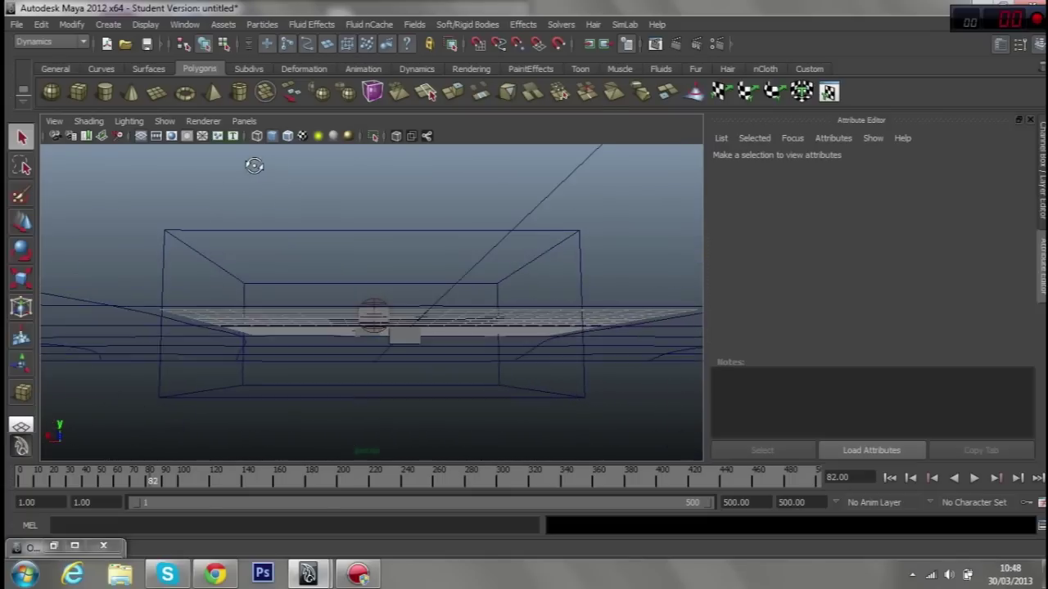
mouse_move(324, 222)
left_mouse_down("alt")
mouse_move(339, 194)
mouse_move(275, 218)
left_mouse_up("alt")
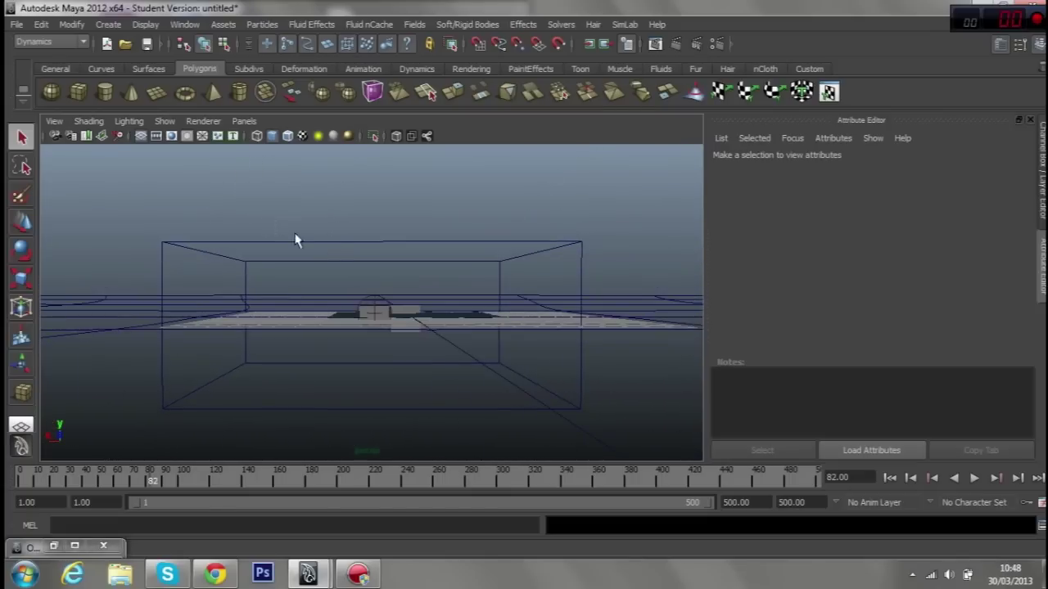
left_click(274, 243)
left_click(23, 222)
left_click(303, 180)
mouse_move(304, 180)
left_mouse_down("alt")
mouse_move(331, 212)
mouse_move(392, 229)
left_mouse_up("alt")
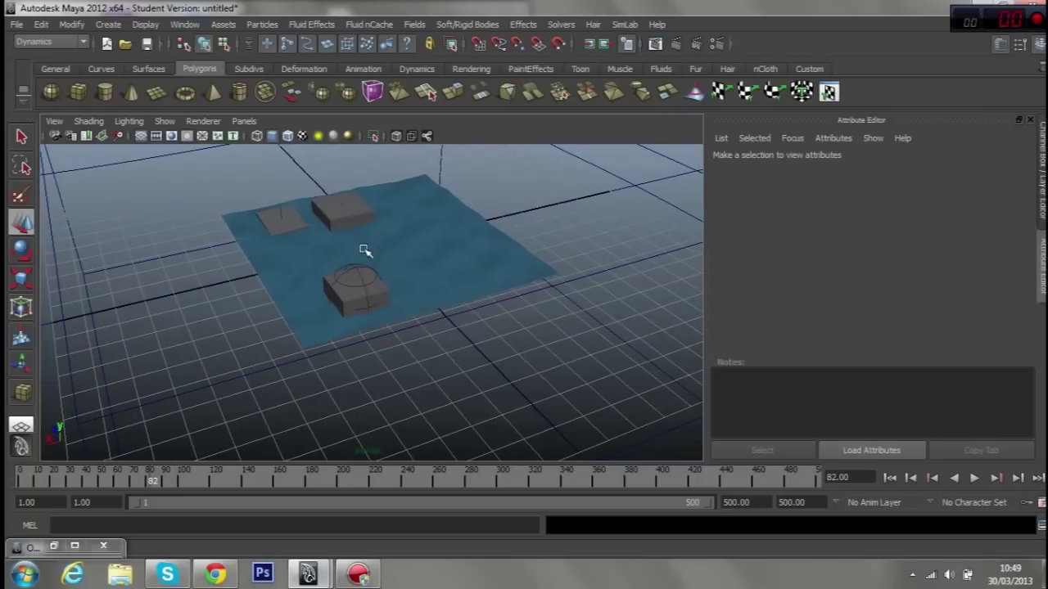
scroll(375, 266, "up", 3)
mouse_move(375, 266)
left_mouse_down("alt")
mouse_move(379, 237)
mouse_move(325, 210)
left_mouse_up("alt")
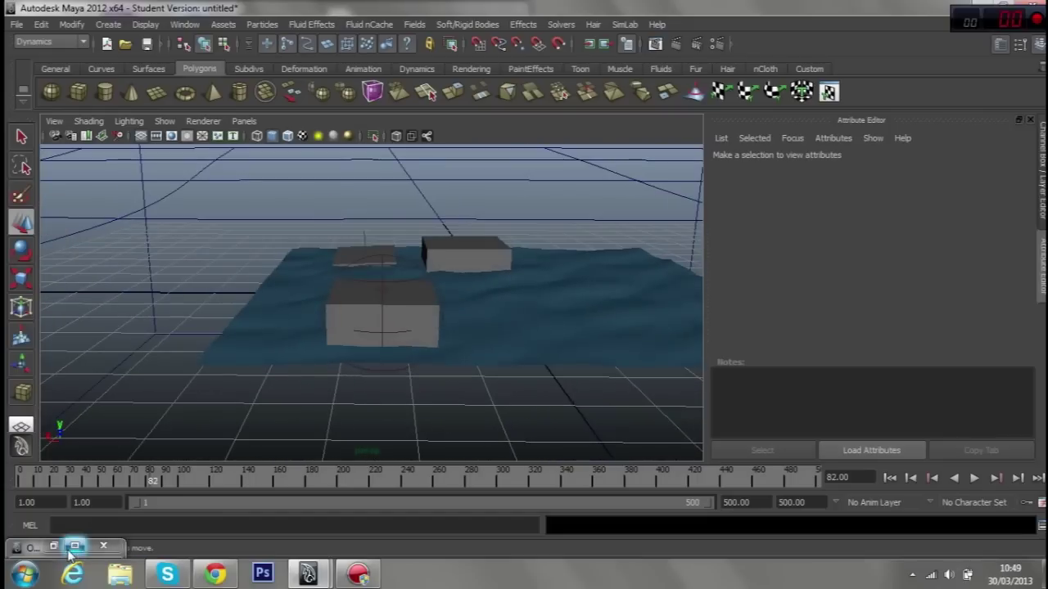
left_click(73, 547)
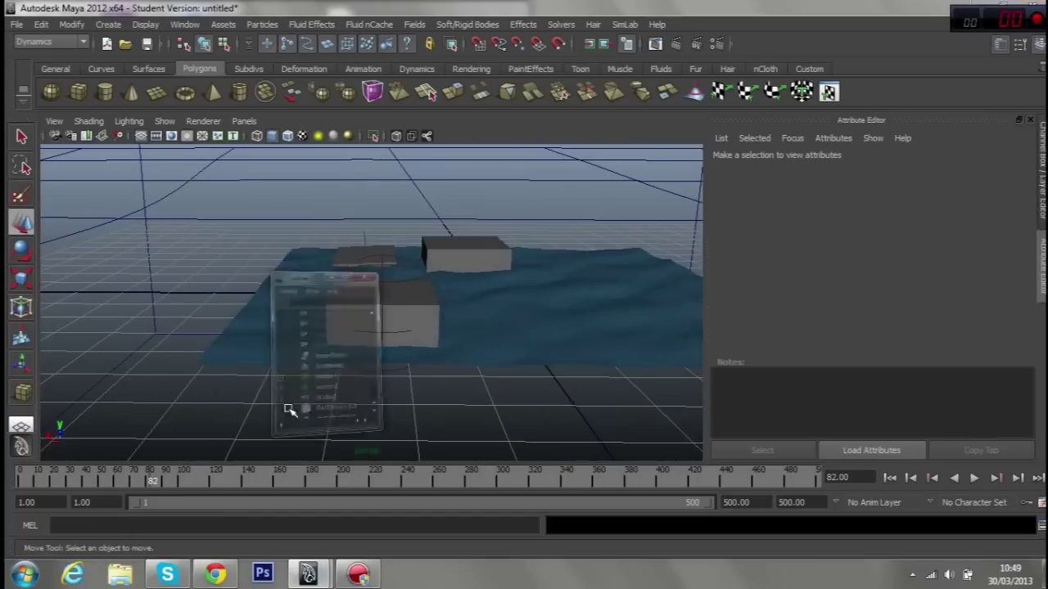
Open the Outliner and enlarge and reposition its window
left_click(182, 23)
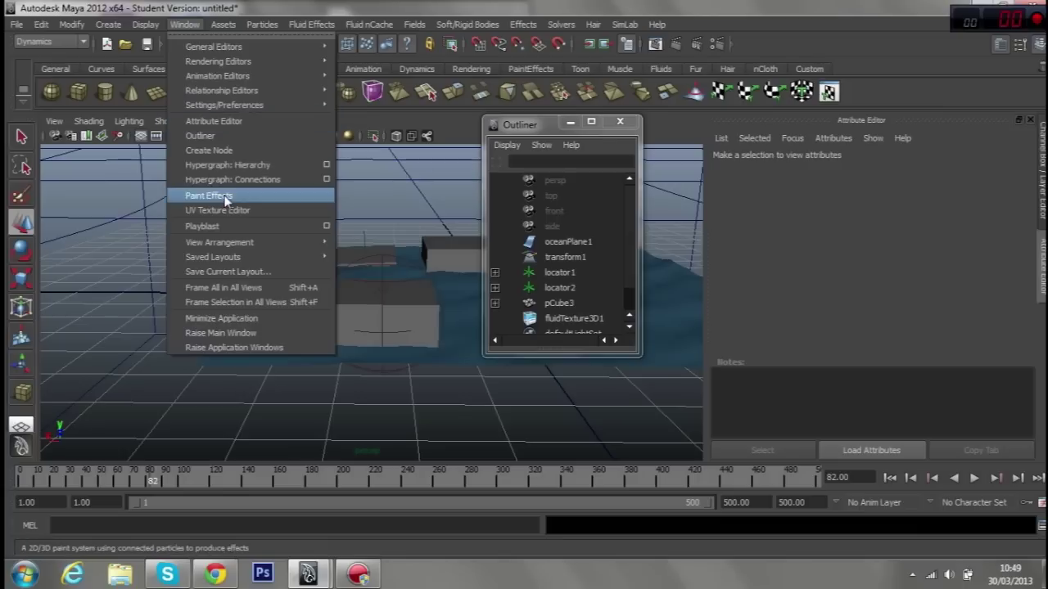
left_click(234, 135)
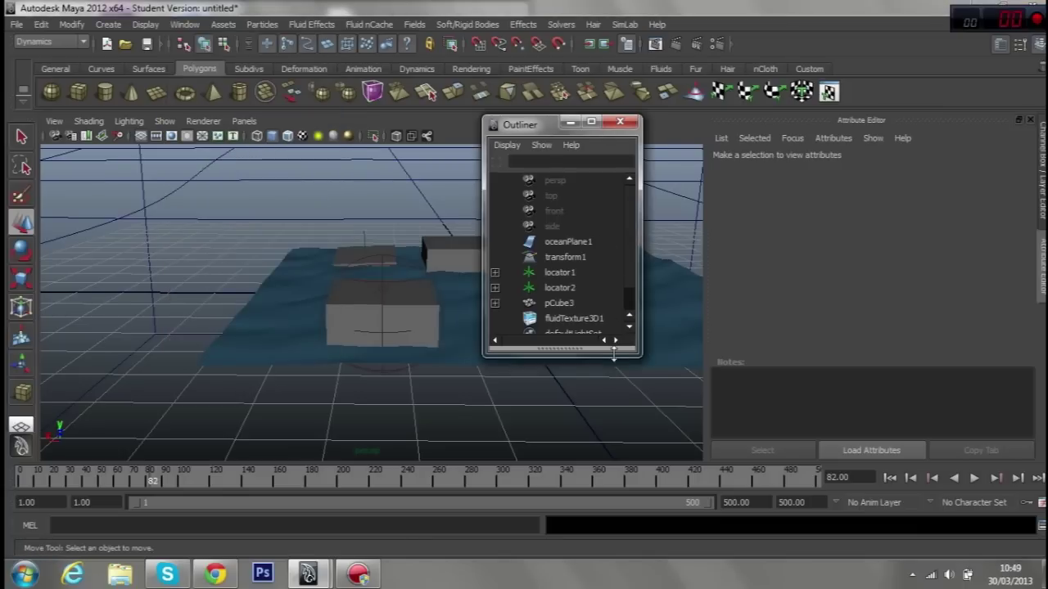
left_click_drag(613, 351, 616, 418)
left_click_drag(639, 294, 695, 292)
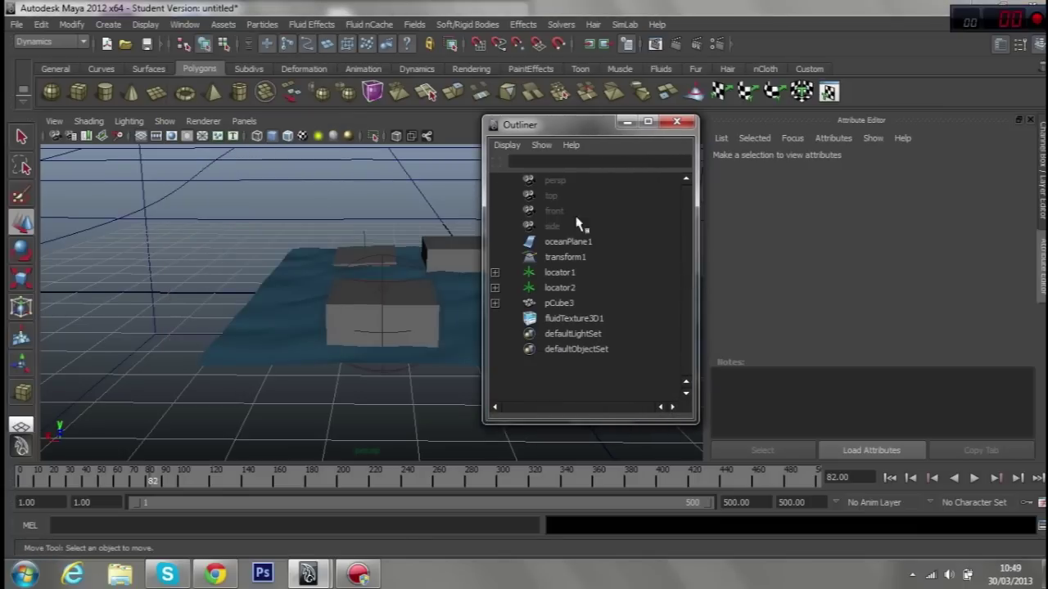
left_click_drag(570, 137, 686, 112)
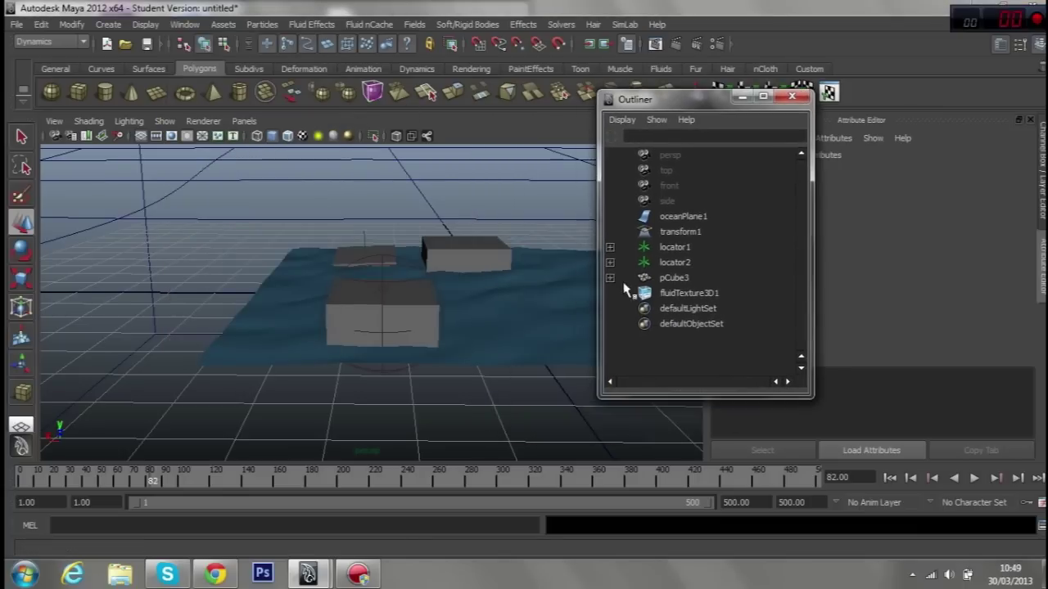
Parent OceanWakeEmitter1 under pCube3 in the Outliner
left_click(627, 277)
left_click_drag(360, 270, 326, 257, "alt")
left_click(683, 294)
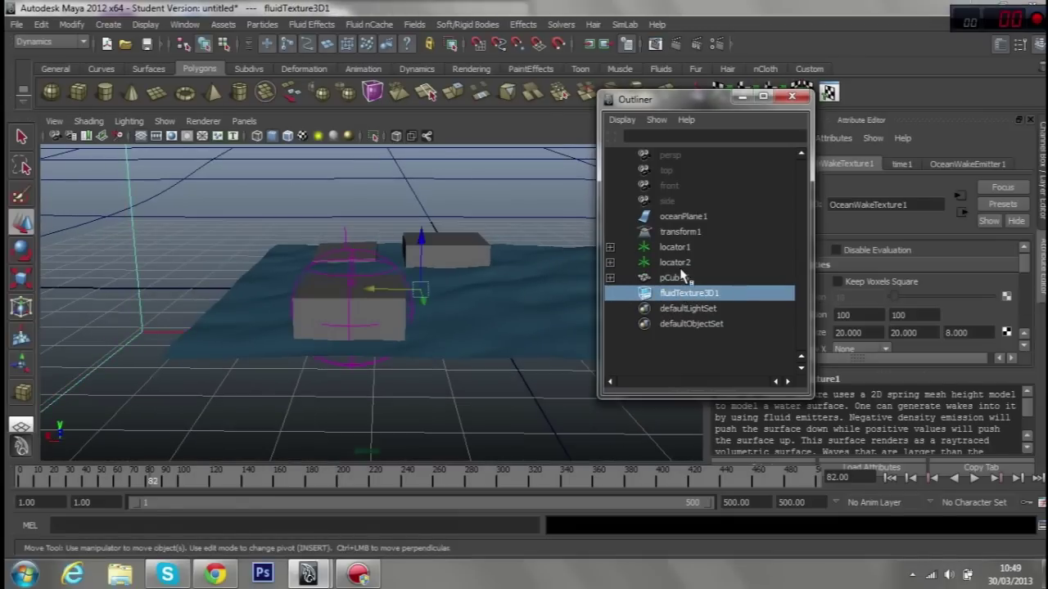
left_click(679, 278)
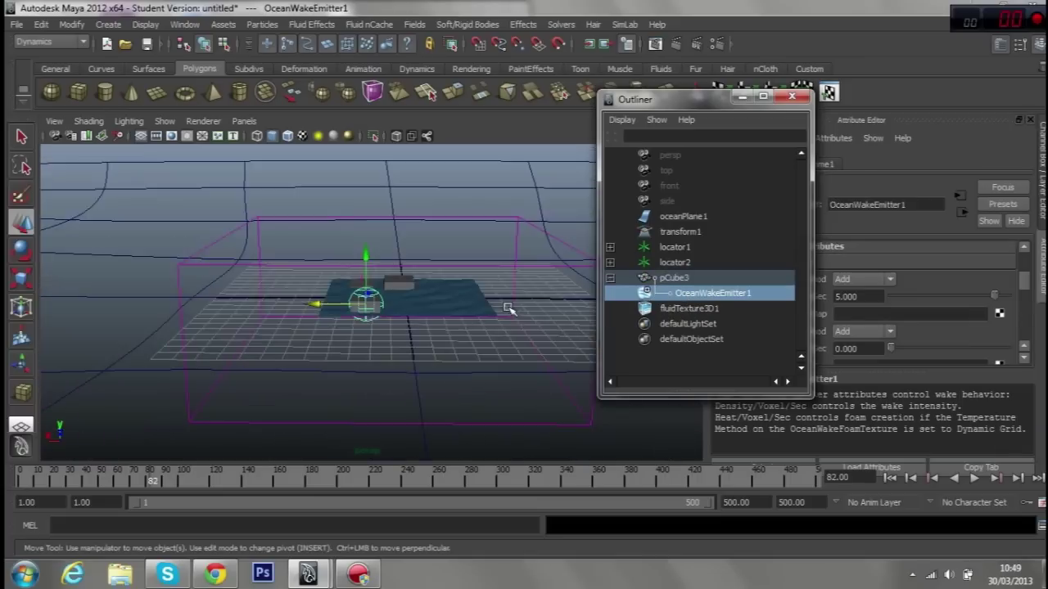
left_click_drag(399, 290, 415, 314, "alt")
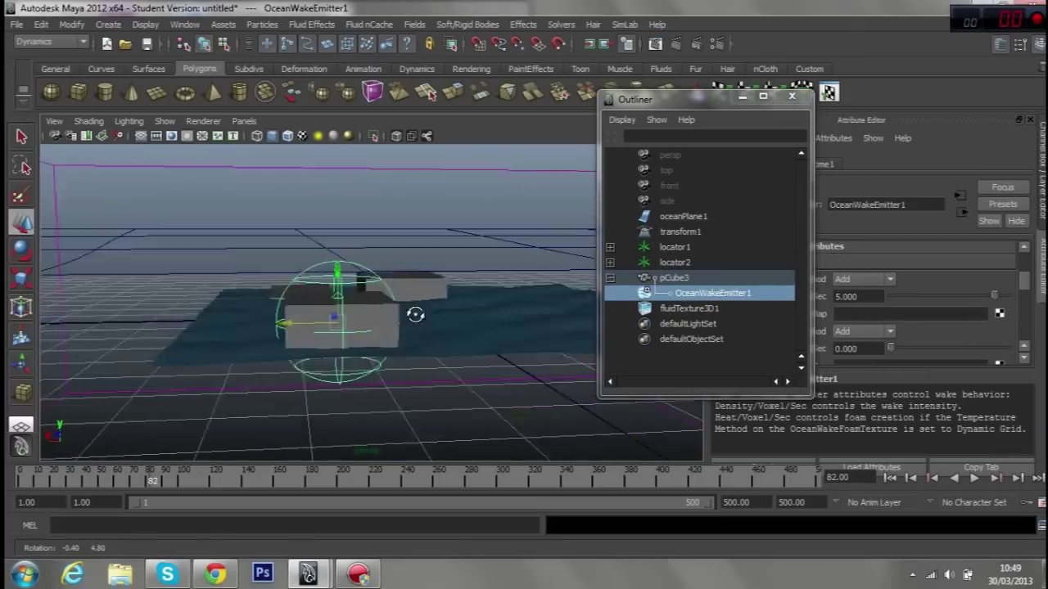
Squash the wake emitter sphere vertically, viewing the cube side-on
scroll(393, 287, "up", 5)
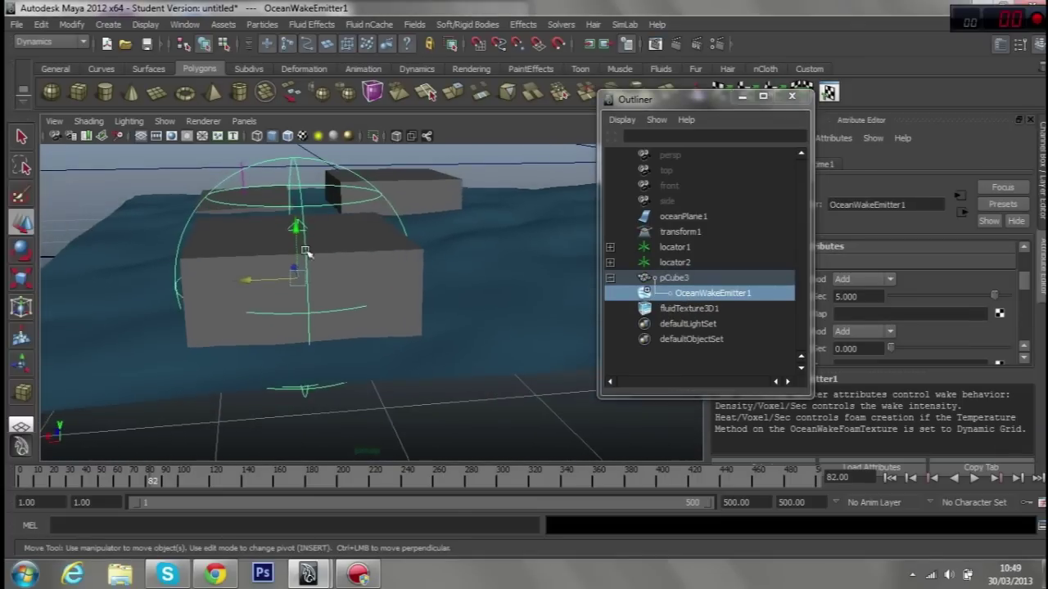
left_click_drag(153, 297, 157, 276, "alt")
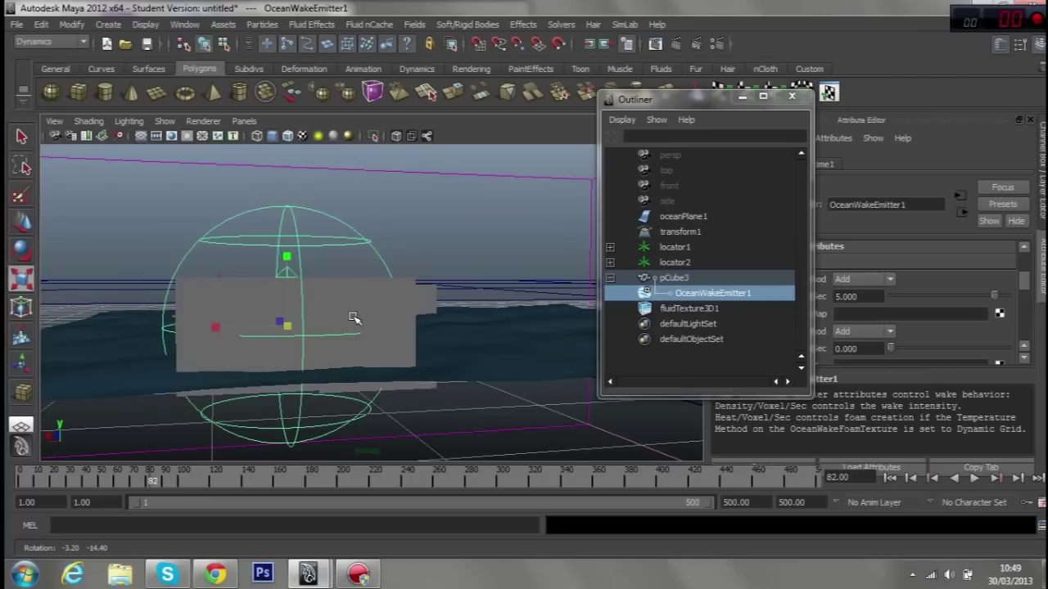
left_click_drag(366, 325, 350, 299, "alt")
mouse_move(317, 253)
left_mouse_down()
mouse_move(327, 281)
mouse_move(402, 306)
mouse_move(496, 317)
mouse_move(442, 264)
left_mouse_up()
mouse_move(211, 310)
left_mouse_down("alt")
mouse_move(133, 316)
mouse_move(259, 300)
mouse_move(243, 290)
mouse_move(412, 260)
mouse_move(537, 271)
left_mouse_up("alt")
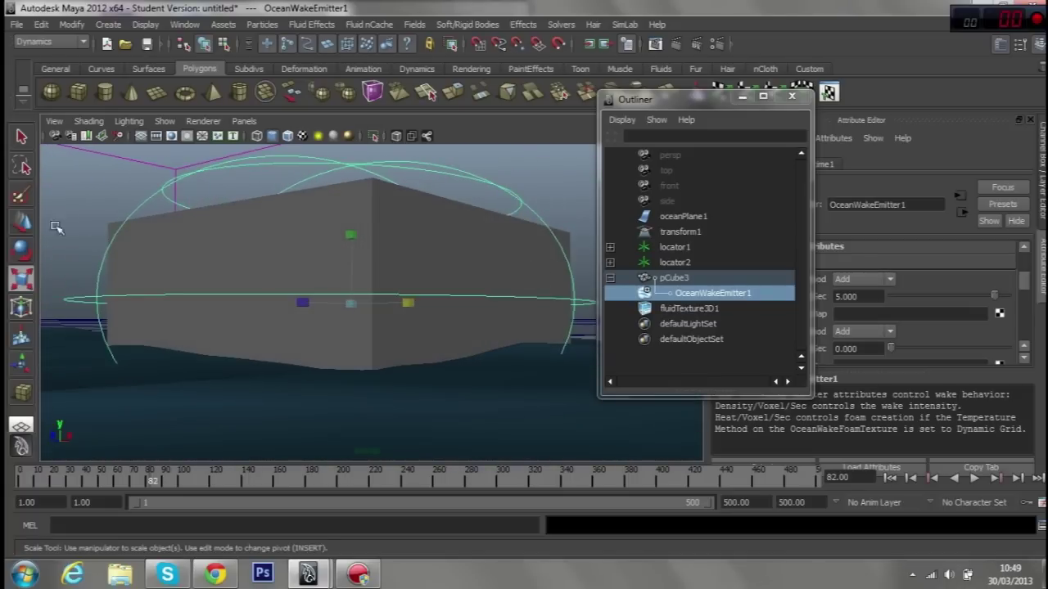
right_click_drag(333, 242, 87, 237, "alt")
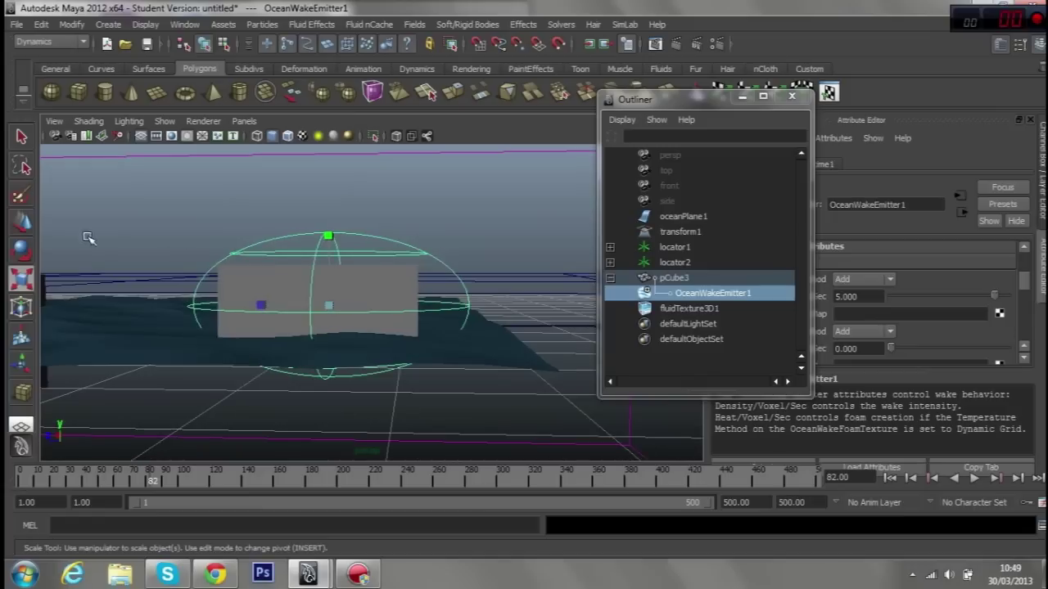
Lower the emitter, flatten it further in Y, and sink it to the cube's bottom
left_click(25, 223)
mouse_move(331, 266)
left_mouse_down()
mouse_move(273, 250)
mouse_move(205, 273)
left_mouse_up()
right_click_drag(205, 273, 268, 280, "alt")
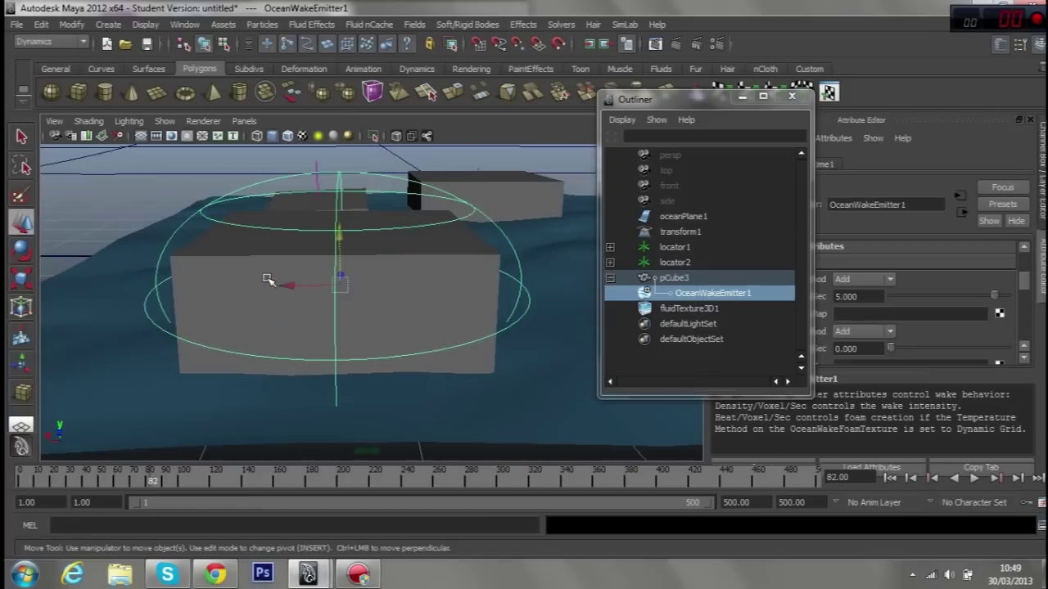
scroll(279, 281, "down", 5)
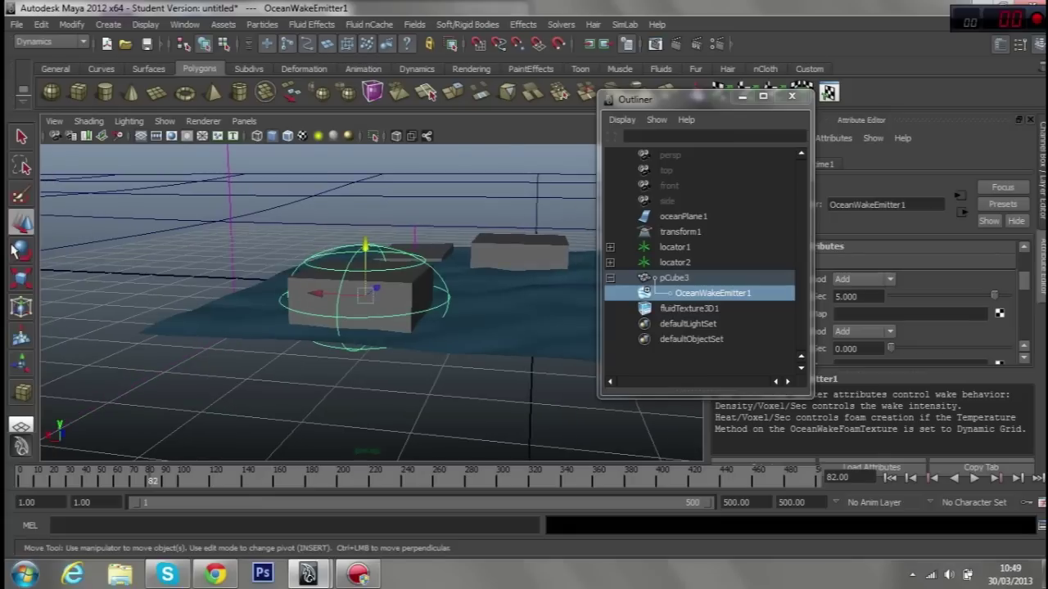
left_click(21, 278)
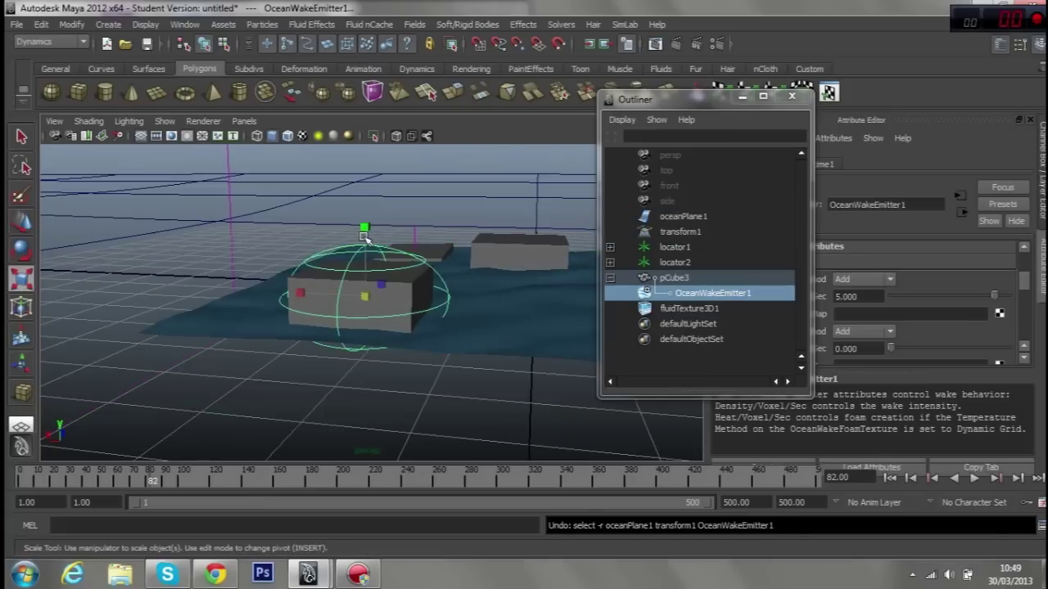
left_click_drag(364, 226, 365, 247)
left_click(21, 220)
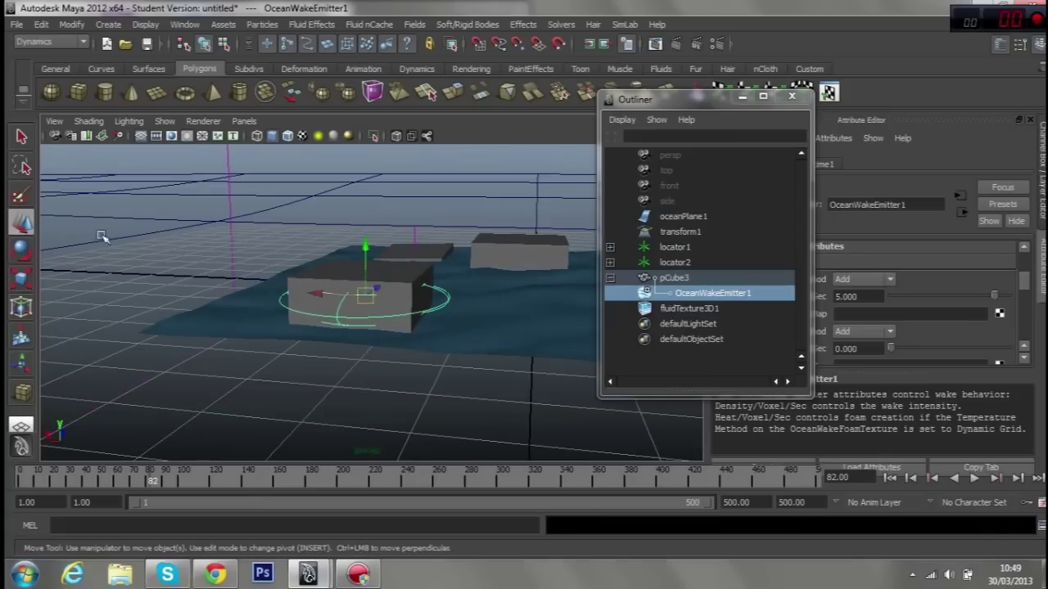
mouse_move(370, 249)
left_mouse_down()
mouse_move(369, 269)
mouse_move(302, 238)
mouse_move(211, 218)
mouse_move(147, 224)
left_mouse_up()
Orbit to a side view, switch to the Select tool and clear the selection
left_click_drag(116, 234, 166, 268, "alt")
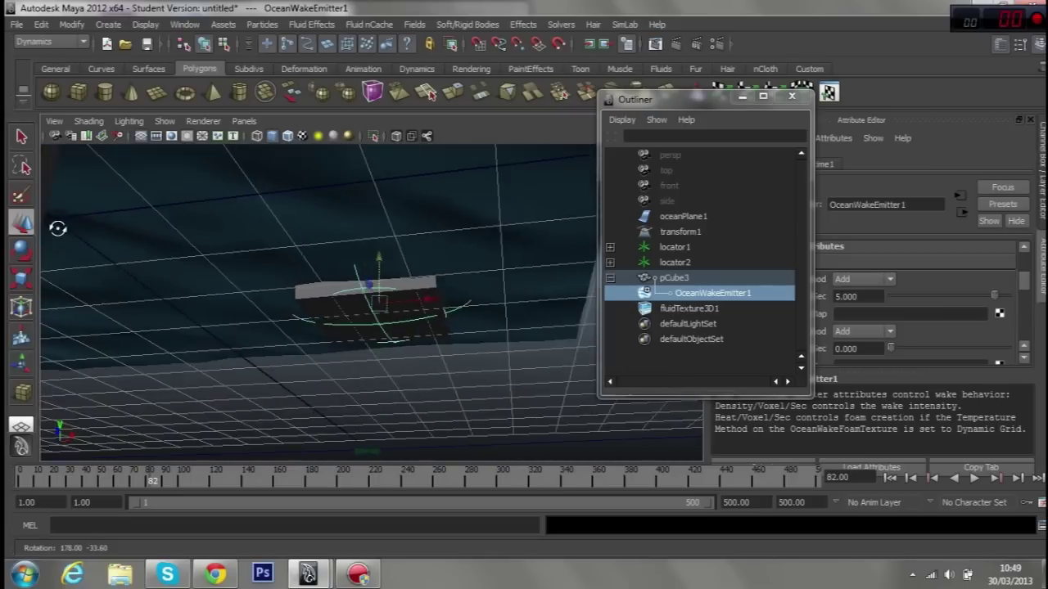
mouse_move(374, 262)
left_mouse_down("alt")
mouse_move(480, 287)
mouse_move(221, 237)
left_mouse_up("alt")
key("q")
left_click(161, 180)
Play back the ocean to watch the cube's wake, stop at frame 166, then select pCube3
mouse_move(162, 180)
left_mouse_down("alt")
mouse_move(402, 210)
mouse_move(413, 243)
left_mouse_up("alt")
key("alt+v")
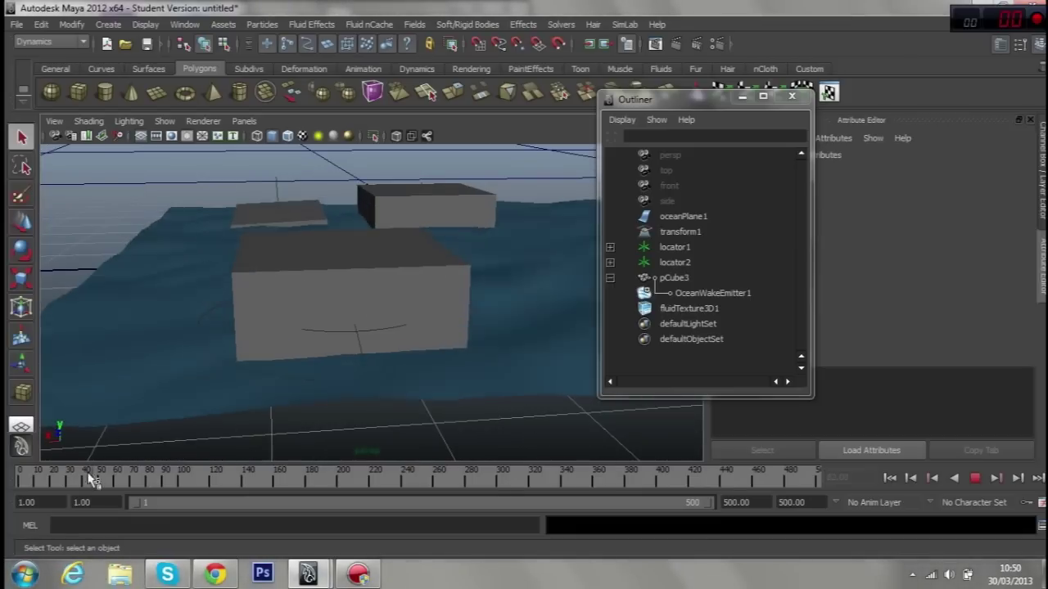
key("alt+v")
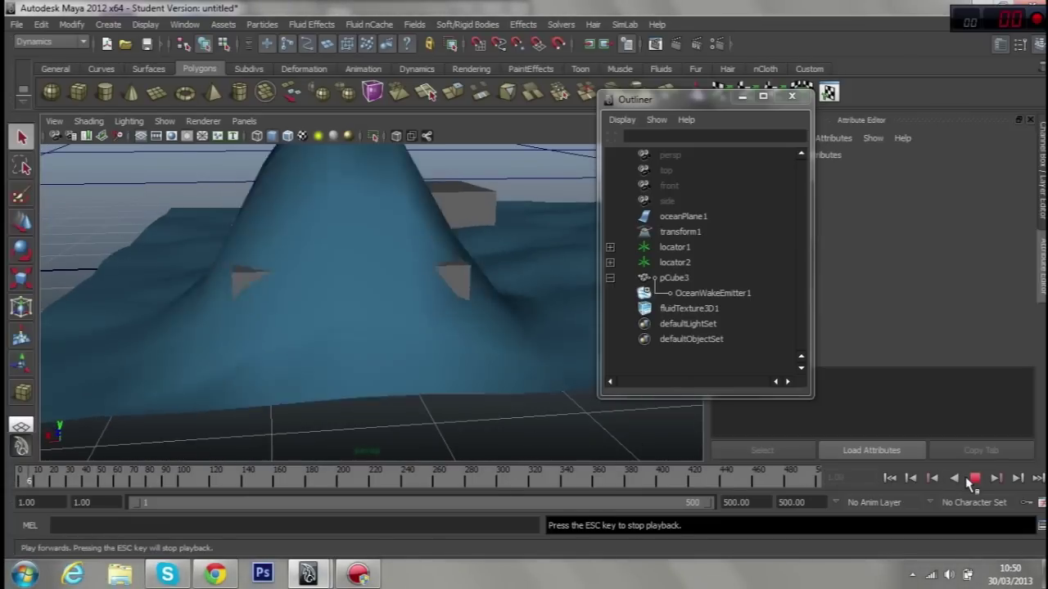
mouse_move(421, 335)
left_mouse_down("alt")
mouse_move(455, 316)
mouse_move(444, 265)
left_mouse_up("alt")
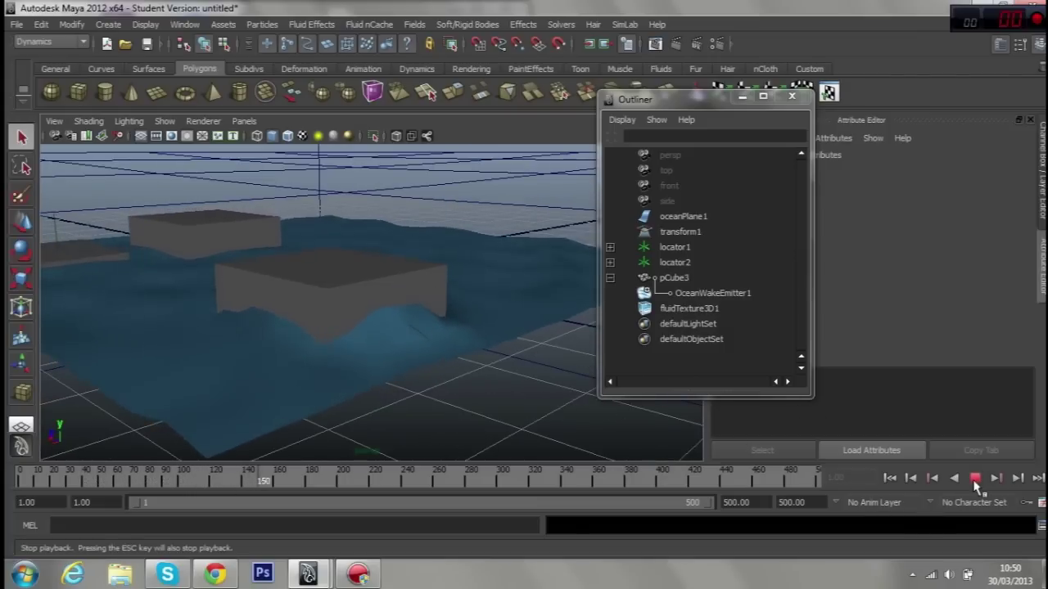
key("Escape")
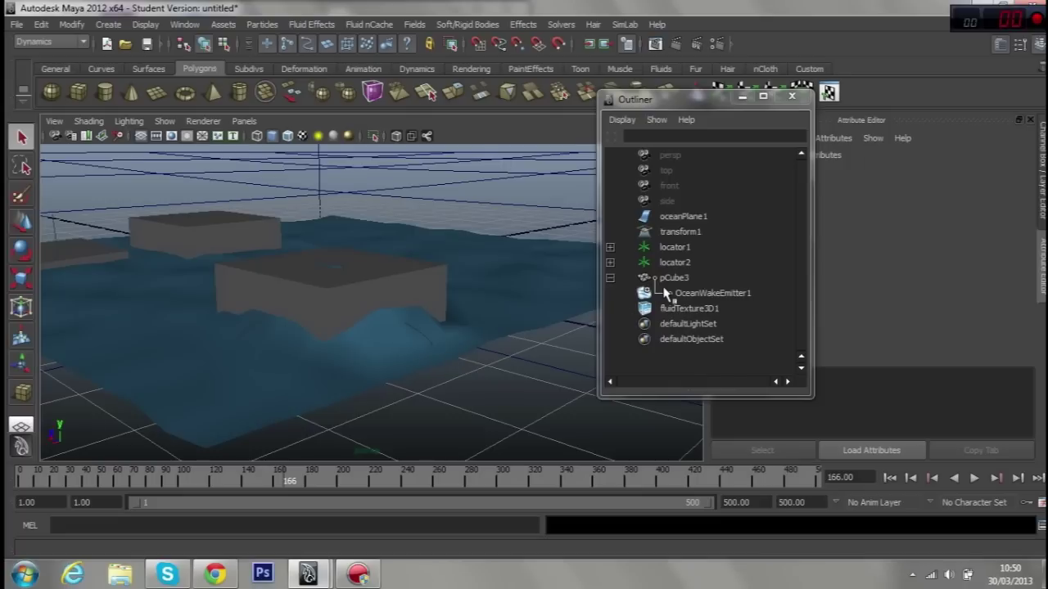
left_click(671, 278)
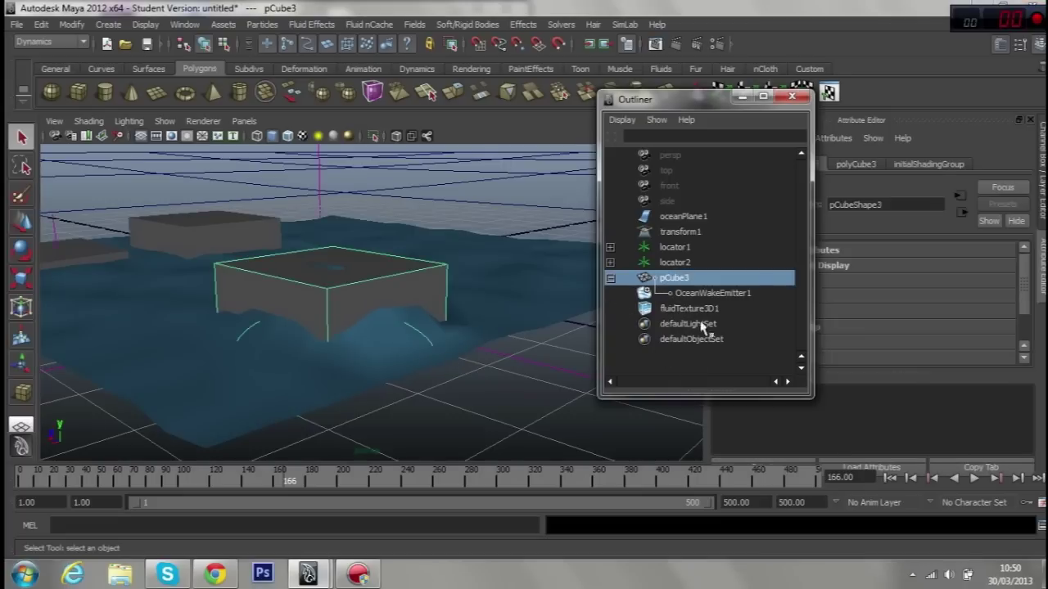
Select OceanWakeEmitter1 in the Outliner, then close the Outliner
left_click_drag(670, 105, 577, 114)
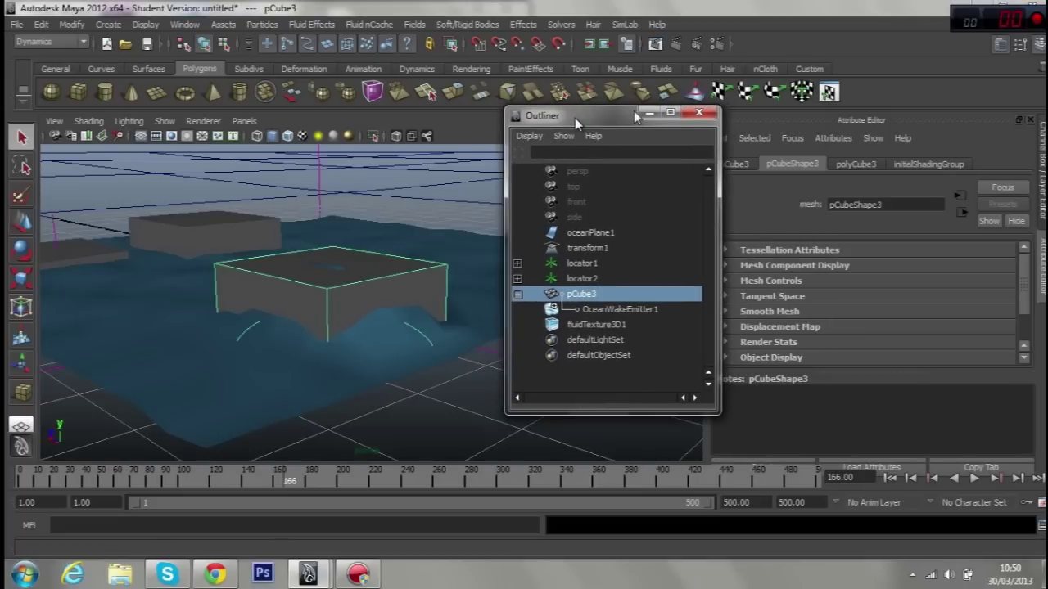
left_click(652, 108)
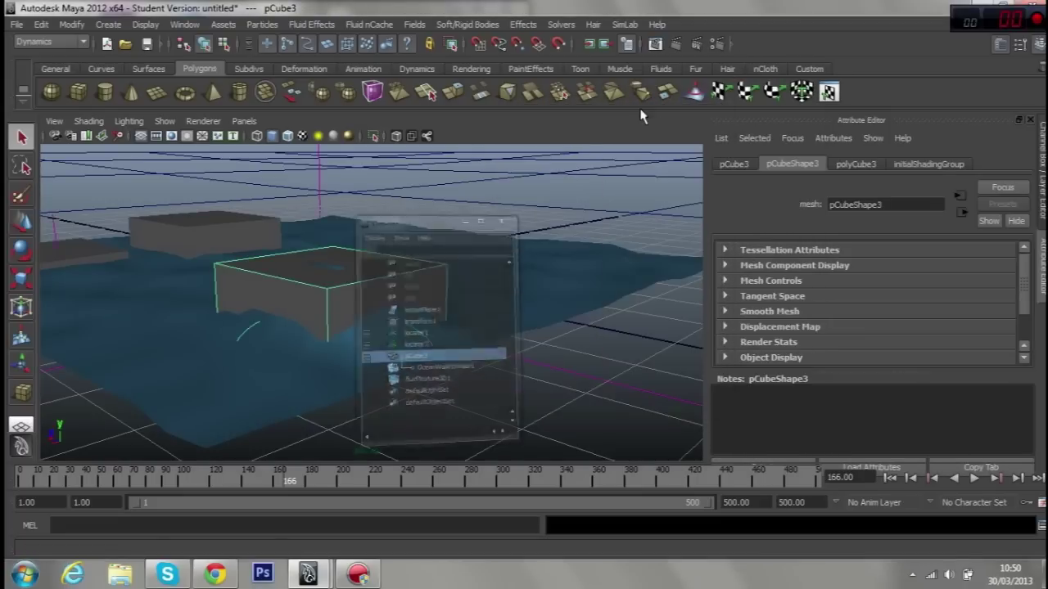
left_click(776, 252)
left_click(777, 252)
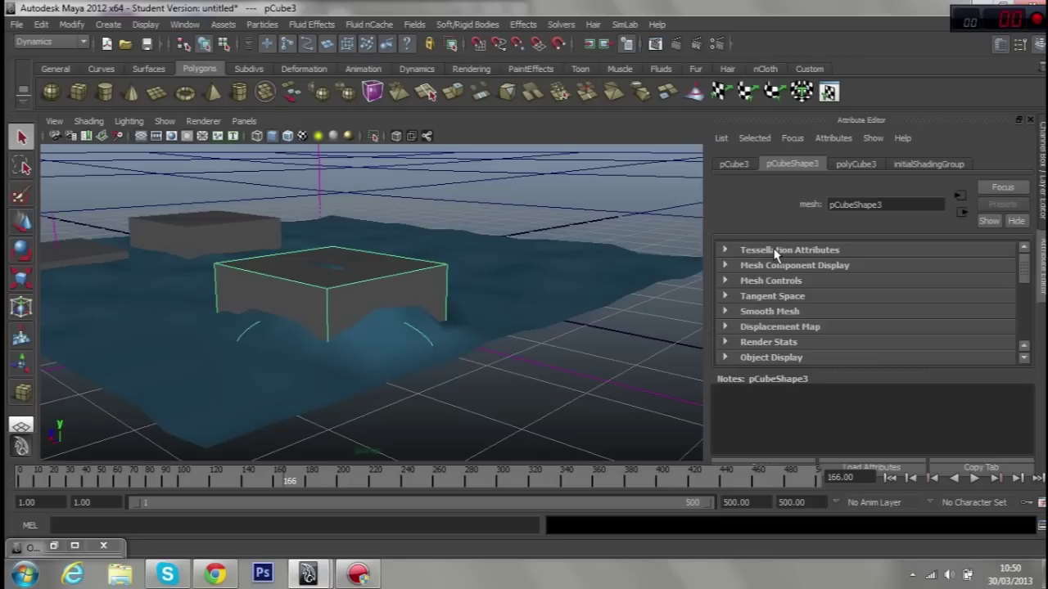
left_click(75, 545)
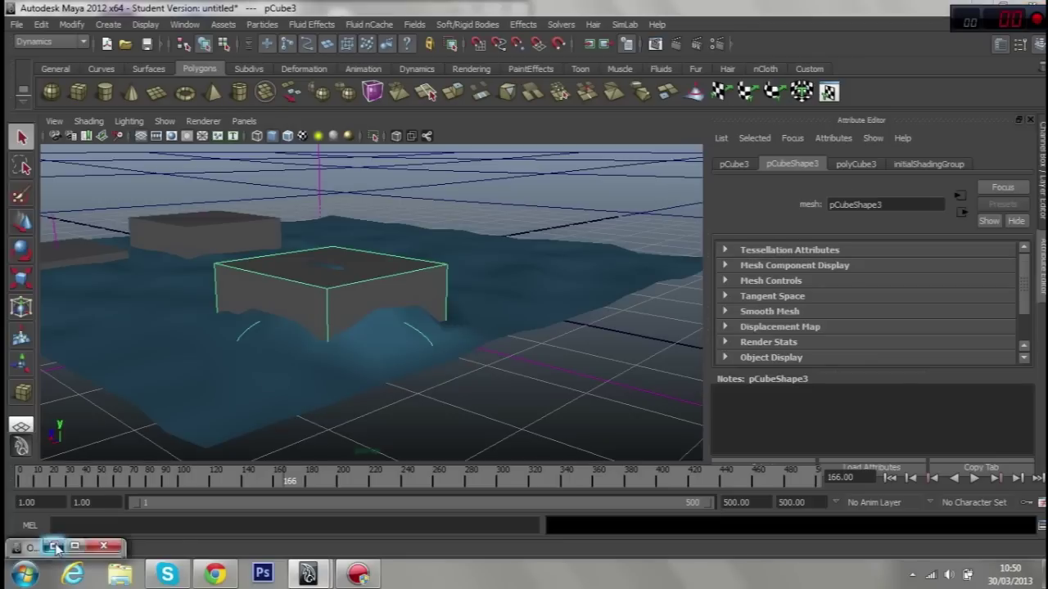
left_click(599, 310)
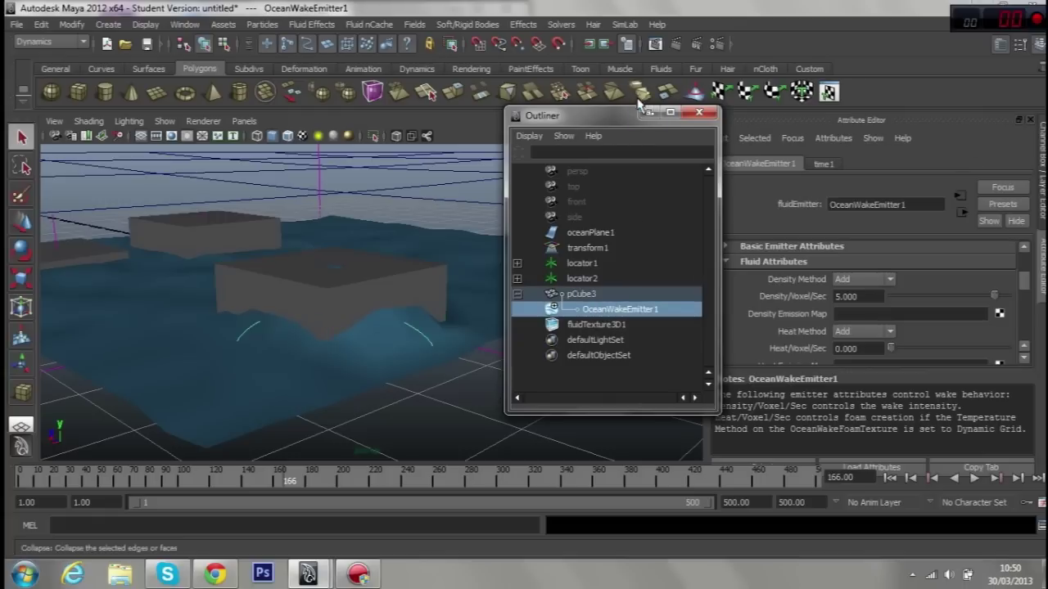
left_click(647, 111)
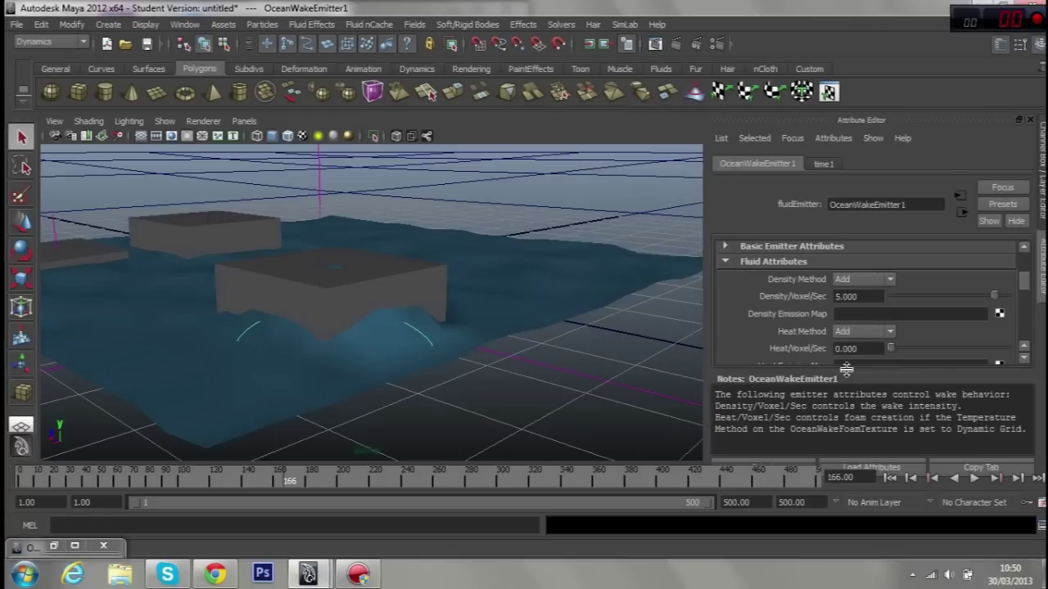
Adjust Density/Voxel/Sec during playback to about 2.947, stopping at frame 344
left_click_drag(845, 370, 846, 458)
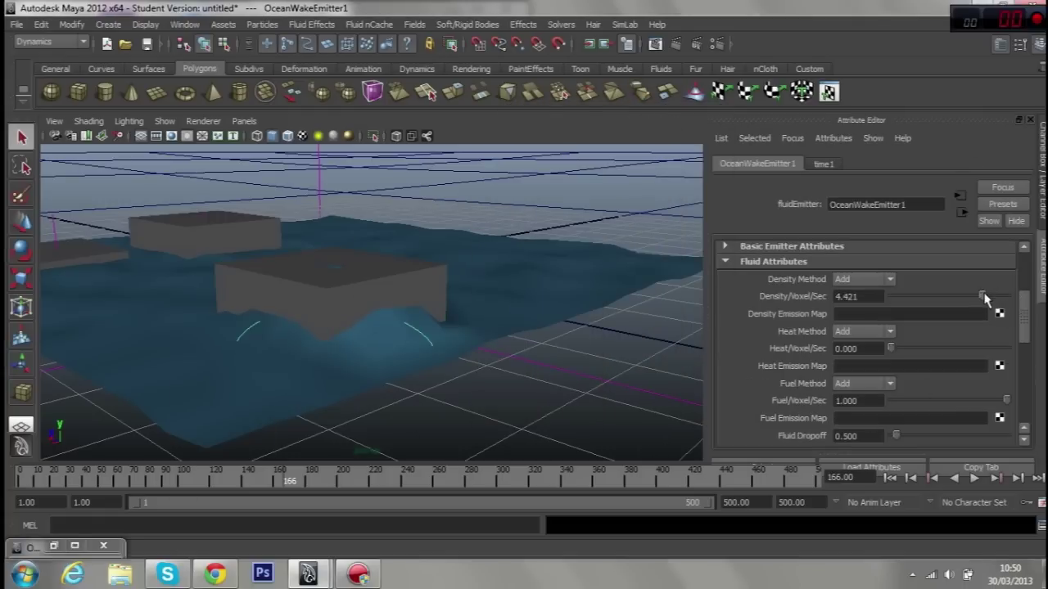
left_click(975, 479)
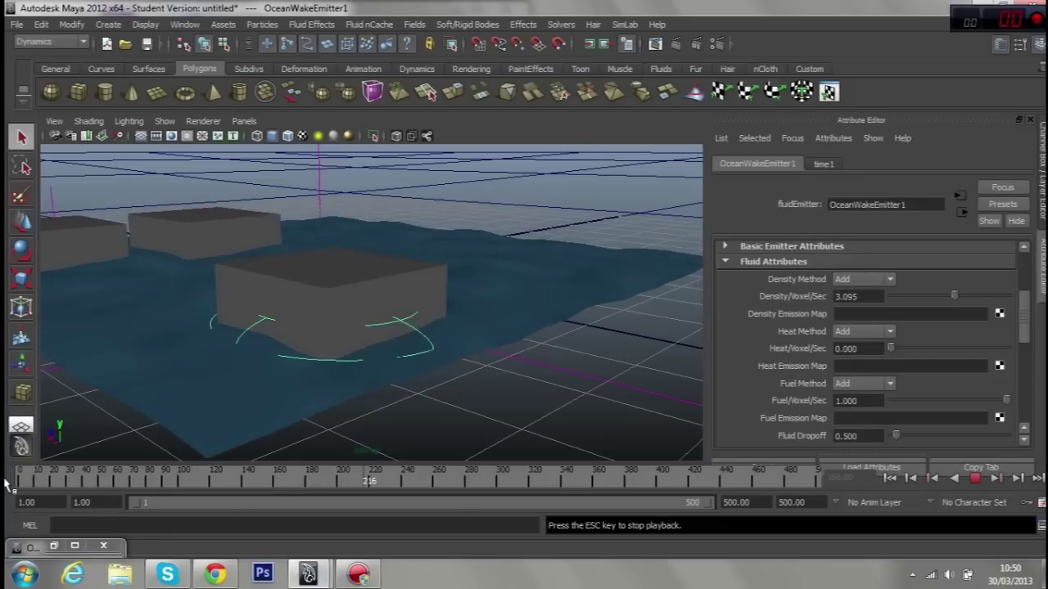
left_click(975, 478)
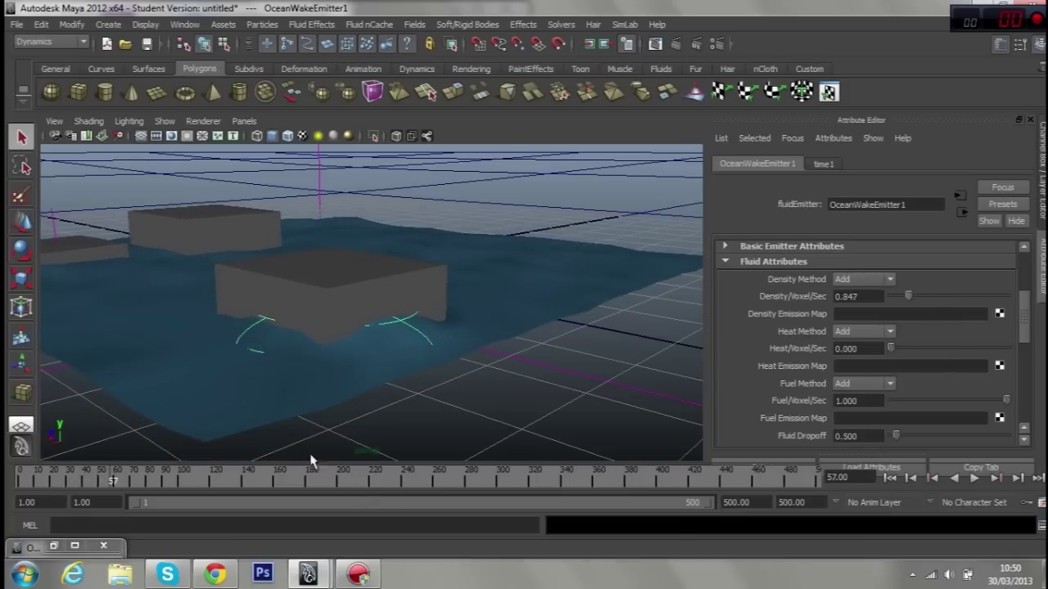
left_click_drag(54, 483, 7, 485)
key("alt+v")
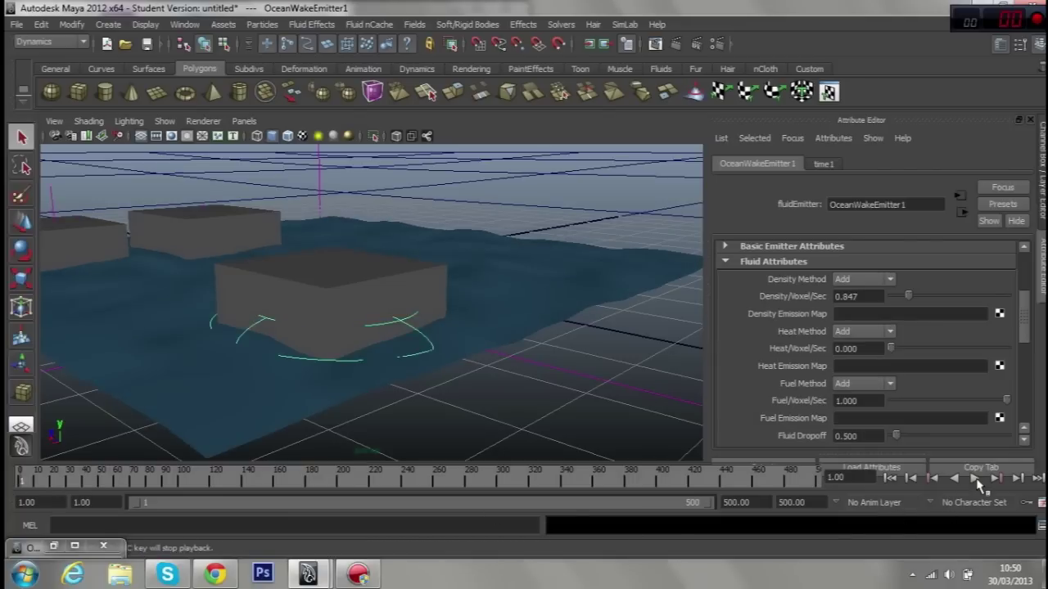
left_click(976, 481)
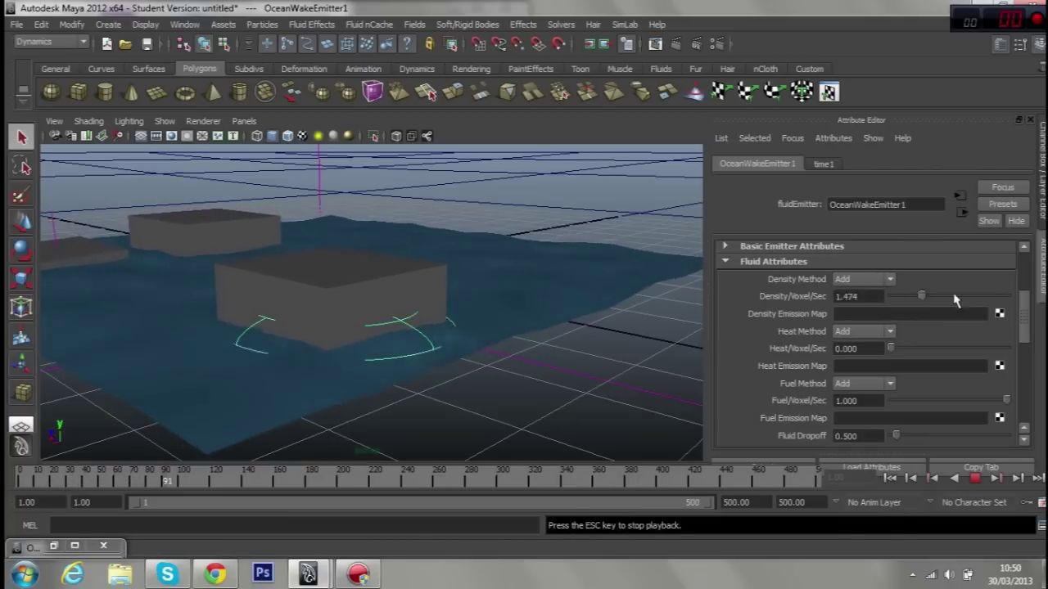
left_click_drag(913, 300, 1006, 296)
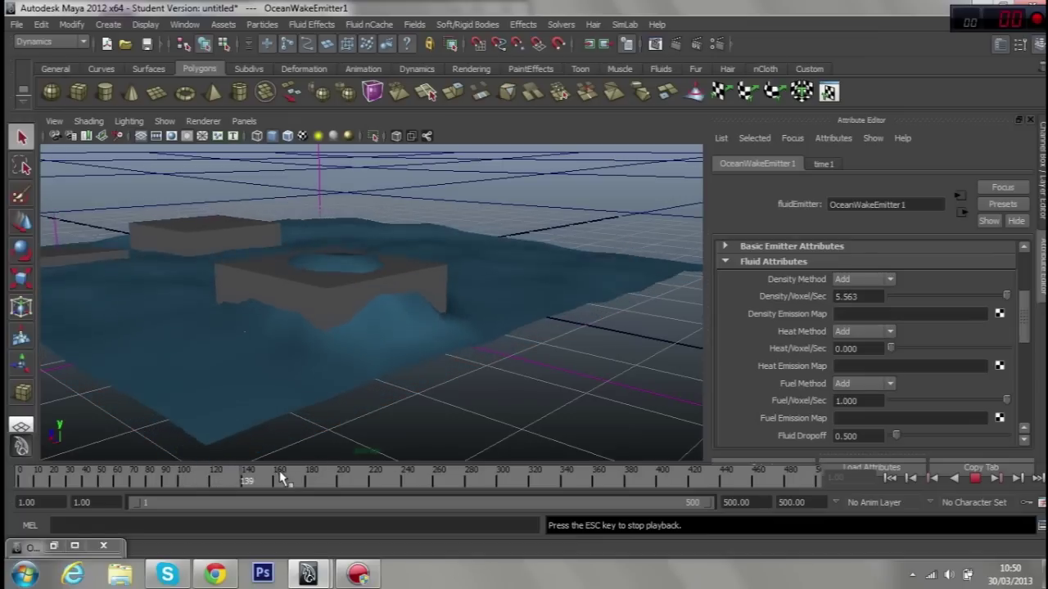
left_click_drag(906, 297, 947, 302)
left_click(974, 478)
Frame the wake emitter, move closer to the ocean and boxes, and deselect
left_click_drag(227, 280, 338, 300, "alt")
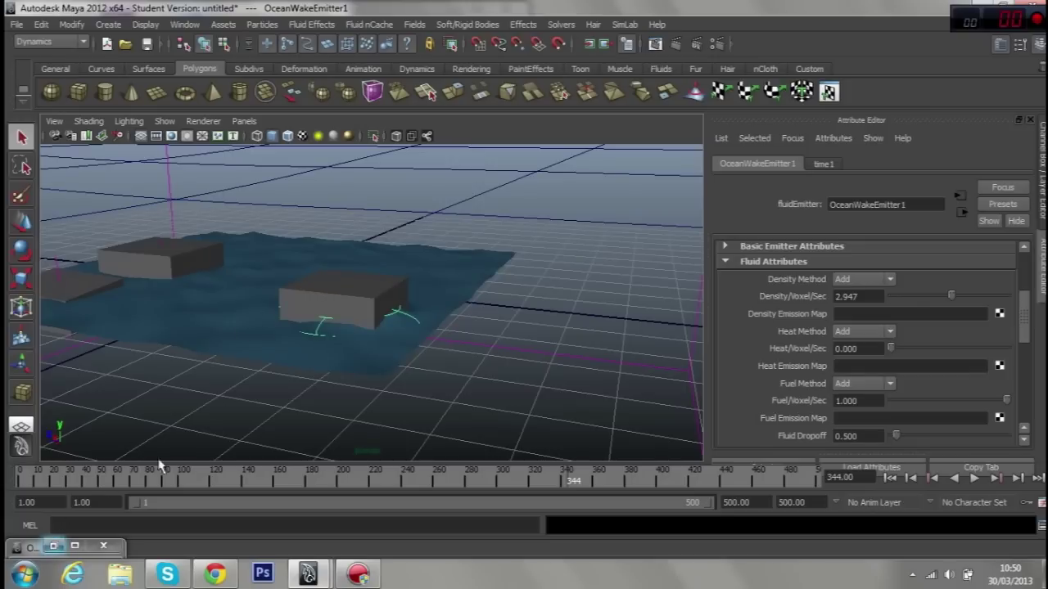
key("f")
left_click_drag(276, 295, 263, 251, "alt")
left_click(263, 179)
right_click_drag(294, 224, 240, 322, "alt")
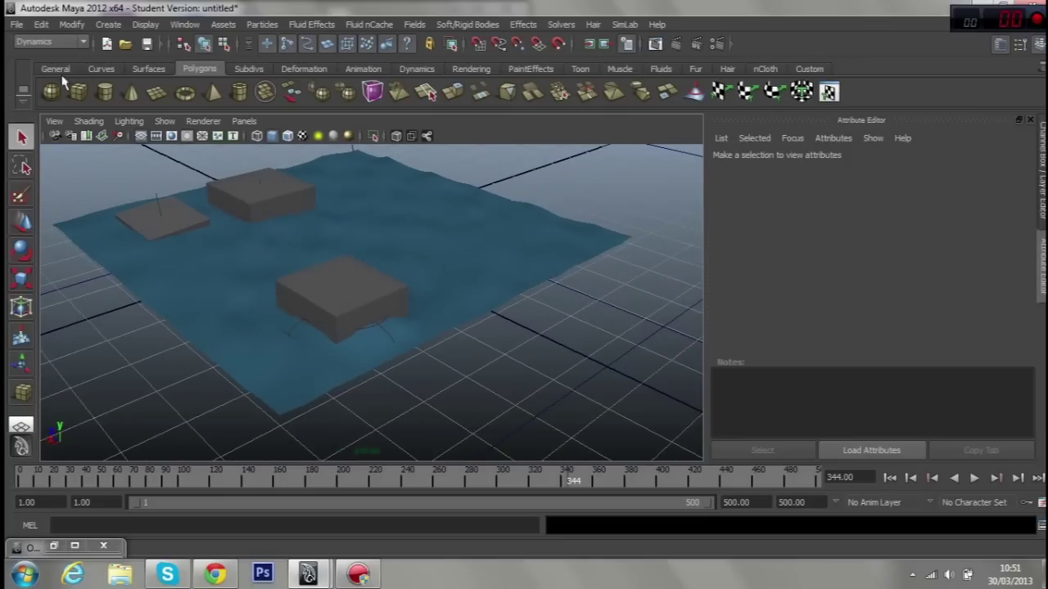
Choose the CV Curve Tool and orbit to a top-down view of the ocean
left_click(108, 24)
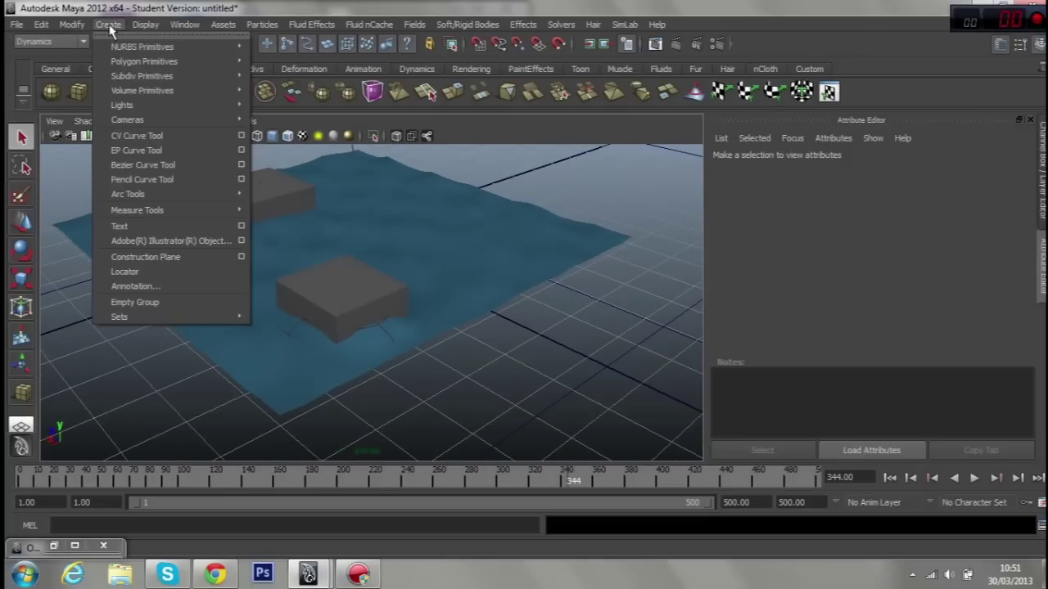
left_click(129, 136)
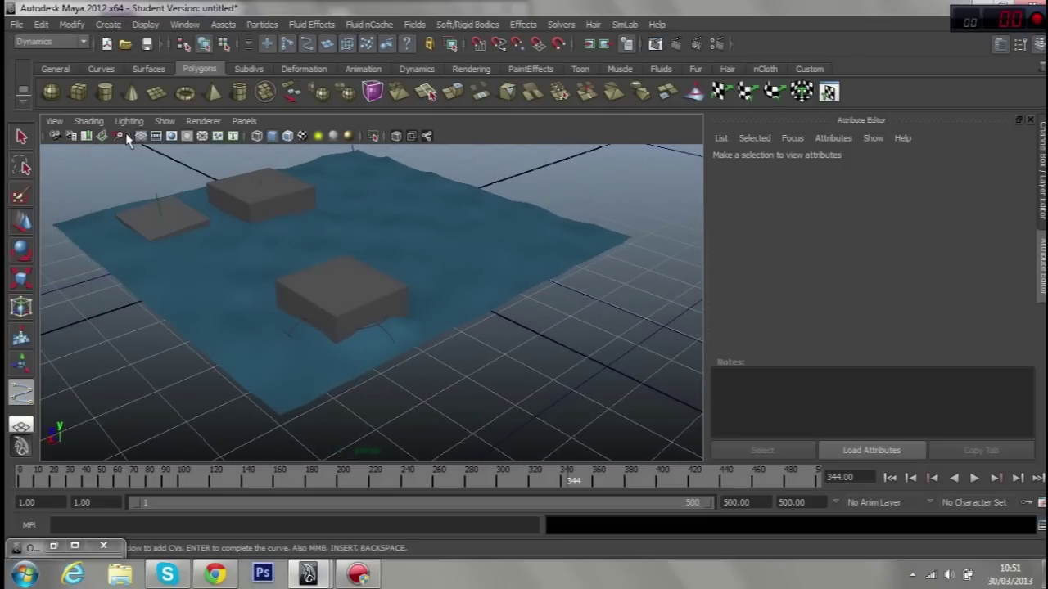
scroll(246, 245, "down", 5)
mouse_move(246, 246)
left_mouse_down("alt")
mouse_move(281, 286)
mouse_move(280, 183)
left_mouse_up("alt")
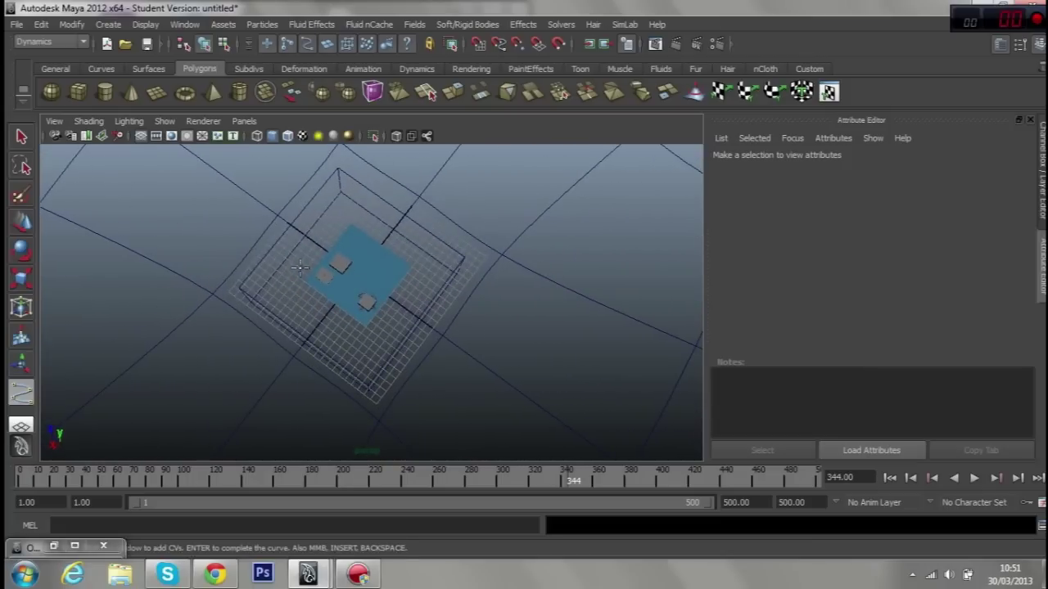
scroll(318, 282, "up", 5)
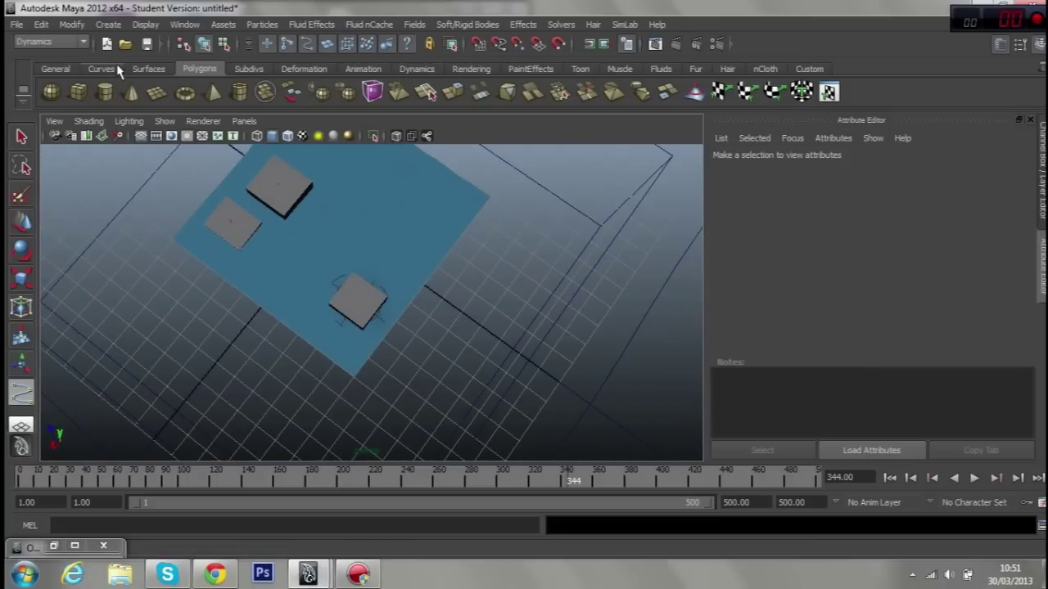
left_click(101, 68)
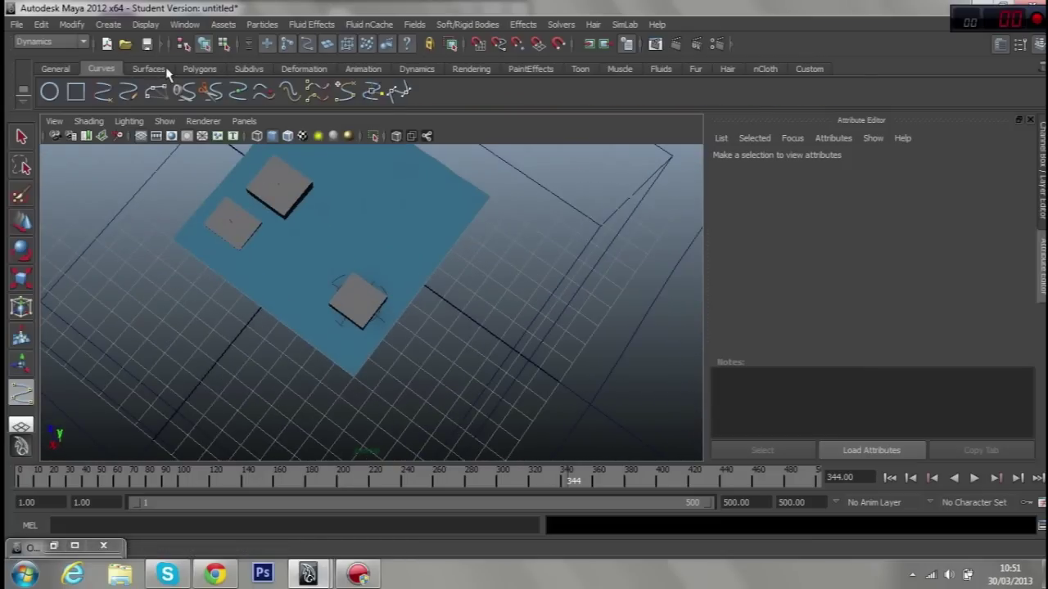
left_click(190, 71)
scroll(327, 251, "down", 3)
left_click_drag(351, 250, 398, 272, "alt")
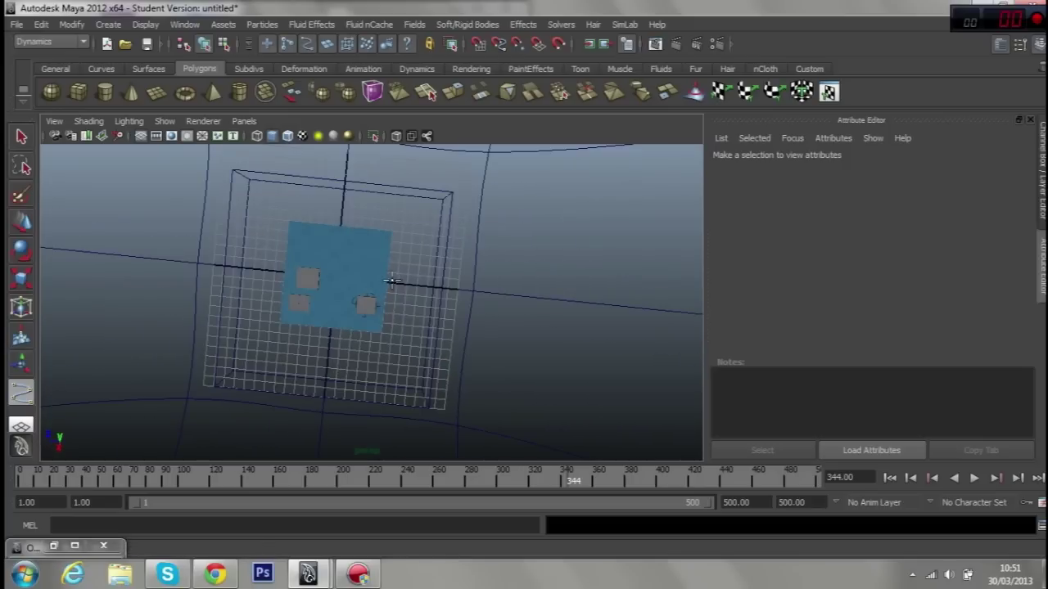
Place a first path point, end that attempt, and orbit low across the plane
left_click(384, 282)
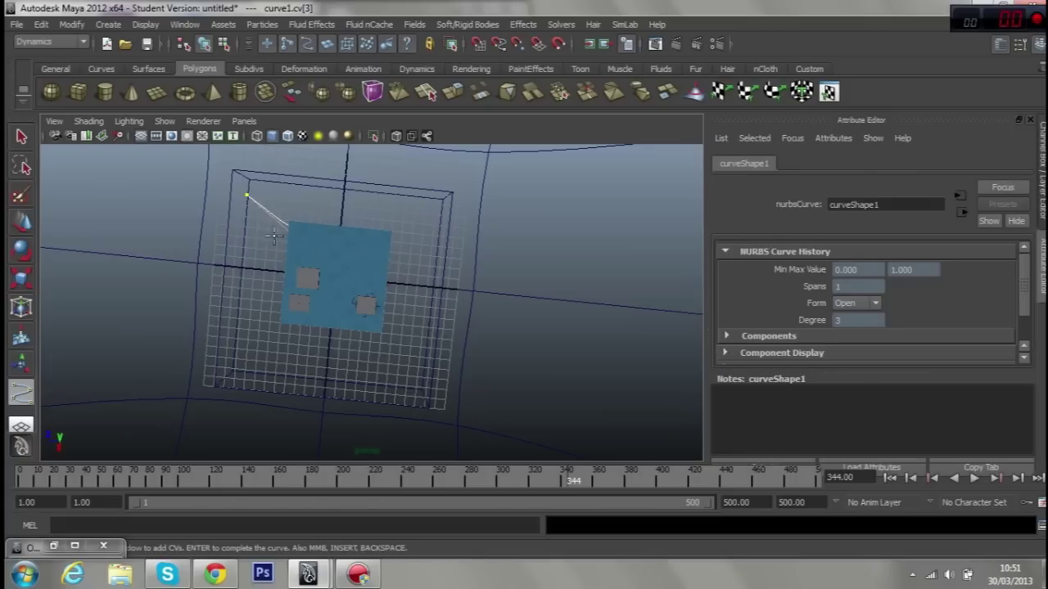
left_click(23, 136)
scroll(205, 230, "up", 5)
mouse_move(239, 188)
left_mouse_down("alt")
mouse_move(181, 67)
mouse_move(462, 89)
mouse_move(398, 72)
left_mouse_up("alt")
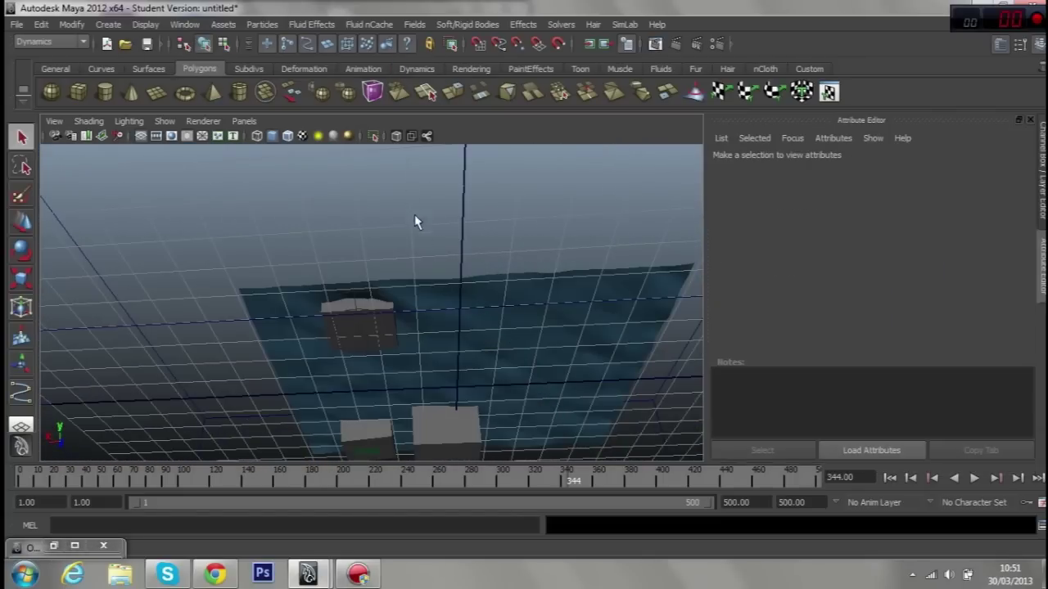
left_click_drag(414, 221, 524, 325, "alt")
Draw curve1 across the ocean past the front cube and finish it with Enter
left_click(16, 388)
mouse_move(174, 343)
left_mouse_down("alt")
mouse_move(129, 361)
mouse_move(93, 401)
mouse_move(230, 421)
left_mouse_up("alt")
left_click(231, 423)
left_click(432, 289)
mouse_move(596, 210)
left_mouse_down("alt")
mouse_move(545, 222)
mouse_move(498, 70)
mouse_move(409, 71)
mouse_move(360, 123)
mouse_move(328, 101)
mouse_move(426, 217)
mouse_move(442, 297)
left_mouse_up("alt")
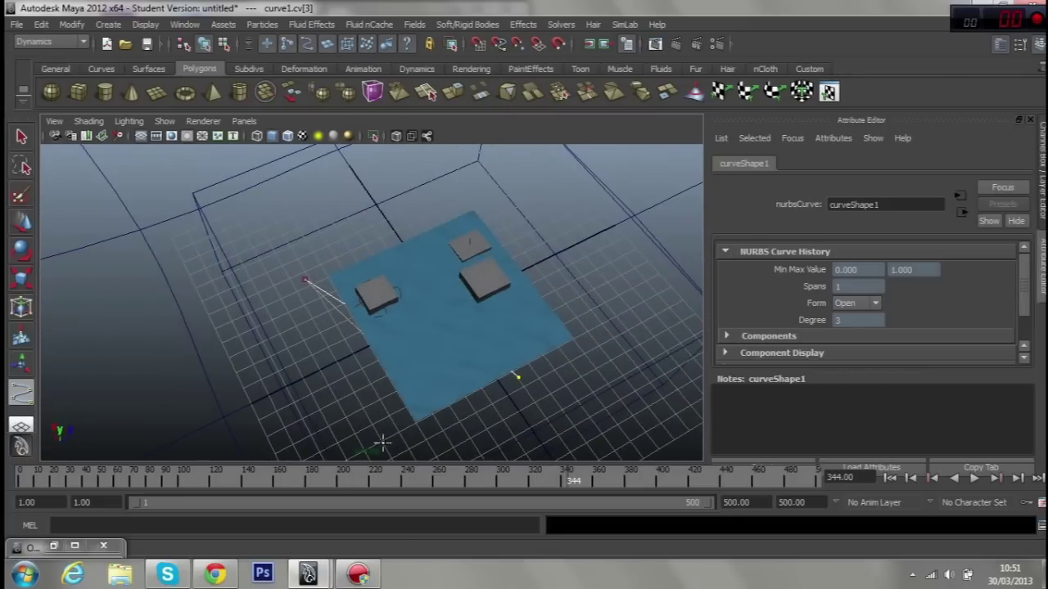
key("Return")
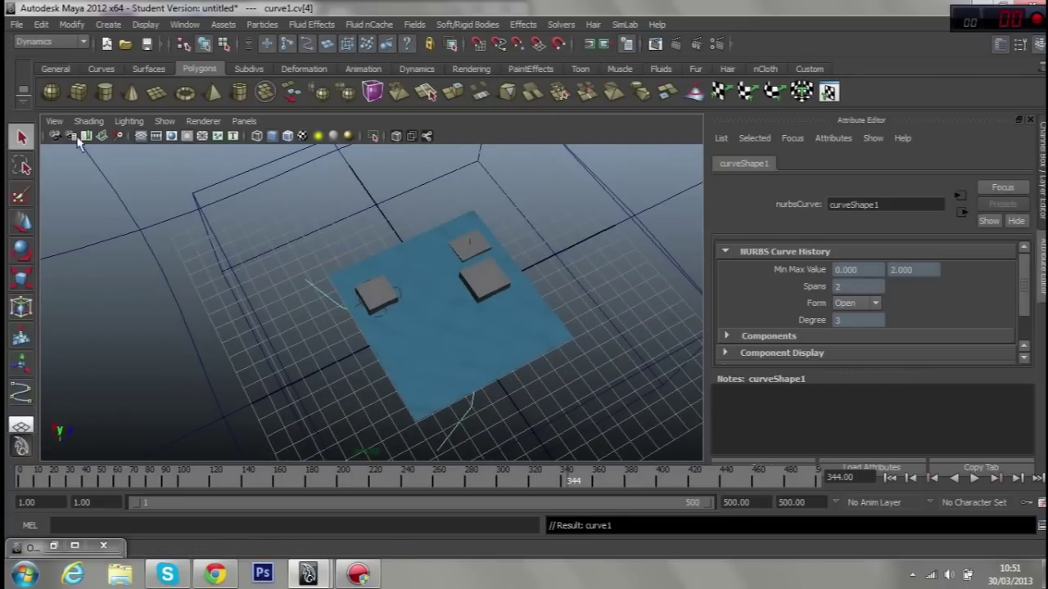
Zoom out, deselect the curve, and tumble closer to the plane and cubes
scroll(213, 182, "down", 3)
scroll(222, 191, "down", 3)
scroll(162, 217, "down", 3)
left_click(162, 217)
mouse_move(162, 217)
left_mouse_down("alt")
mouse_move(303, 276)
mouse_move(398, 237)
mouse_move(519, 108)
left_mouse_up("alt")
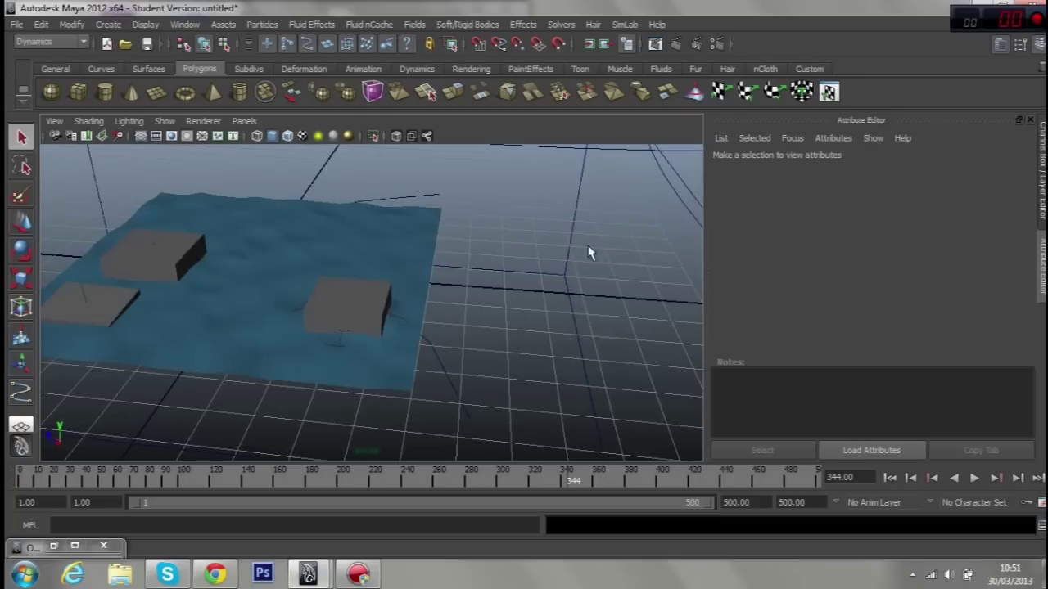
Select pCube3 then curve1 and apply Attach to Motion Path from the Animation menu set
left_click(50, 546)
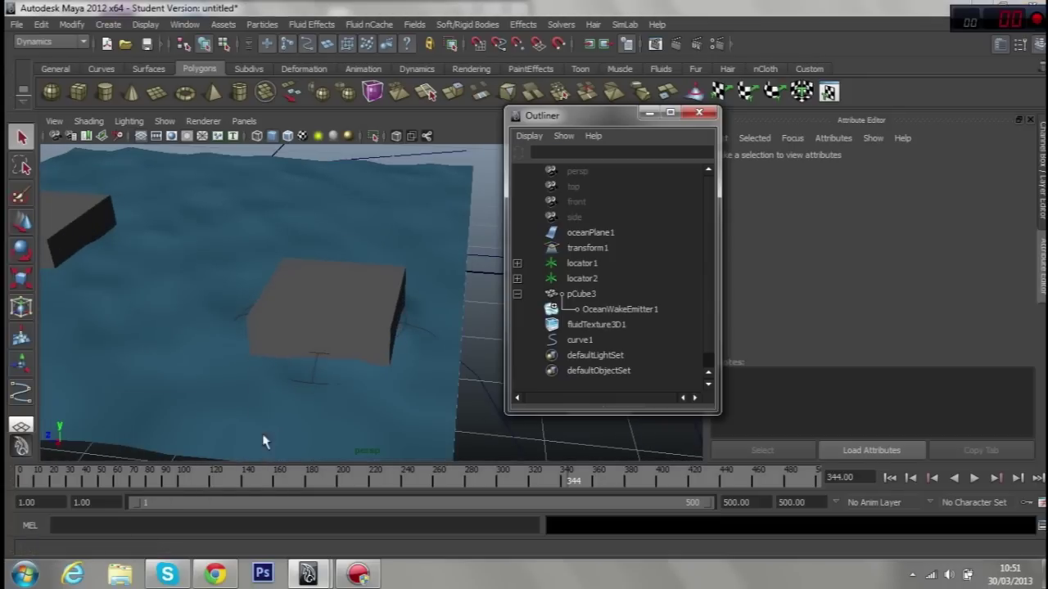
left_click(582, 293)
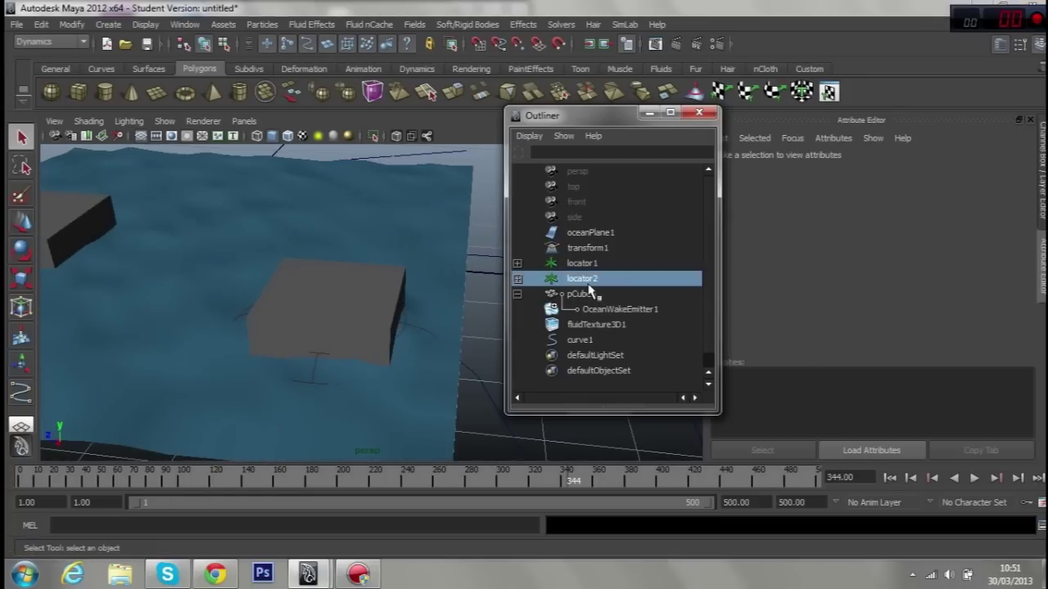
left_click(583, 342, "ctrl")
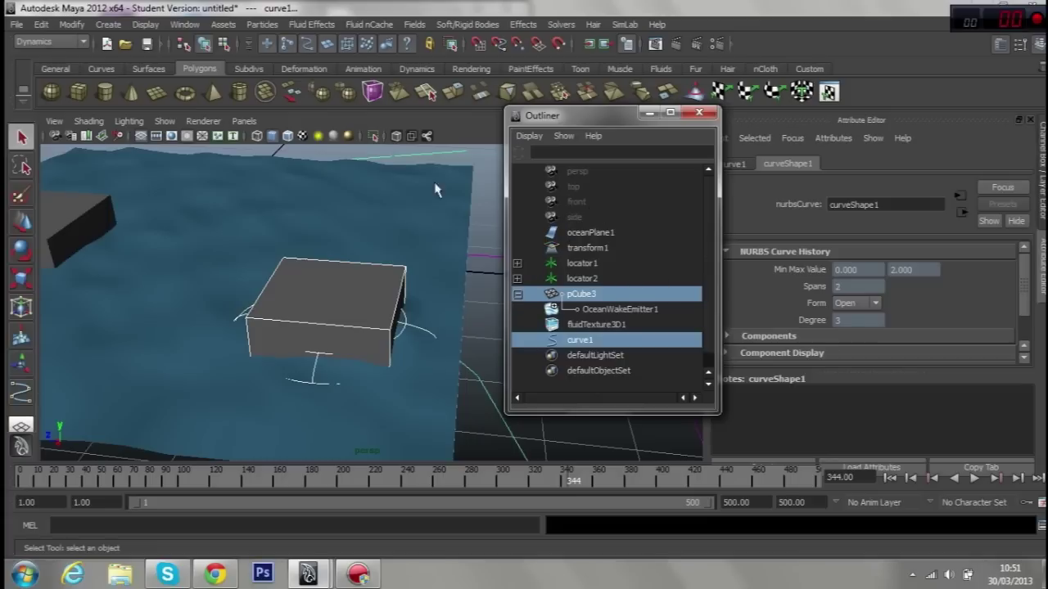
left_click(84, 41)
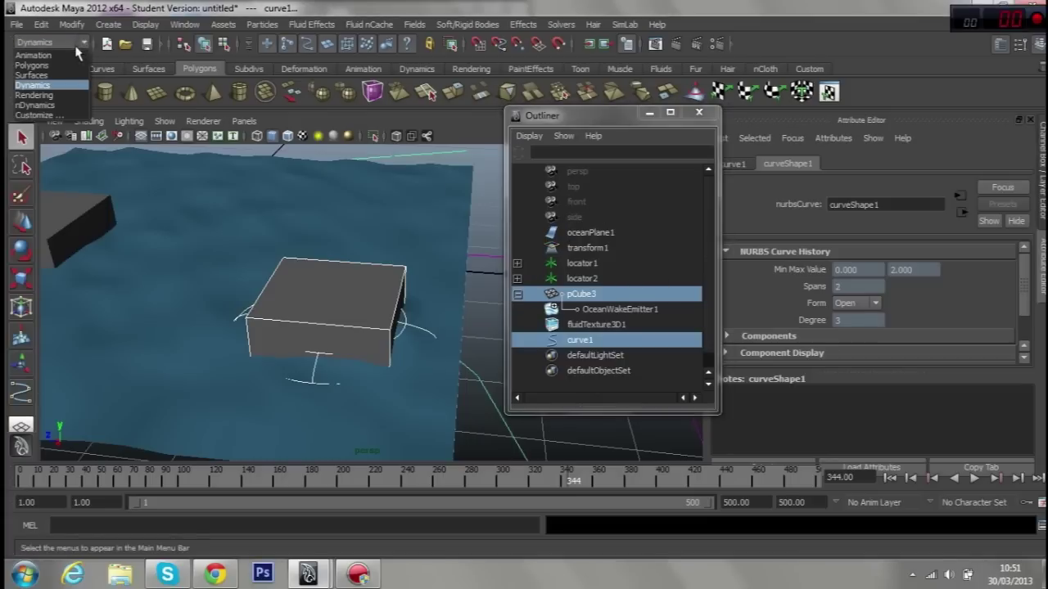
left_click(51, 55)
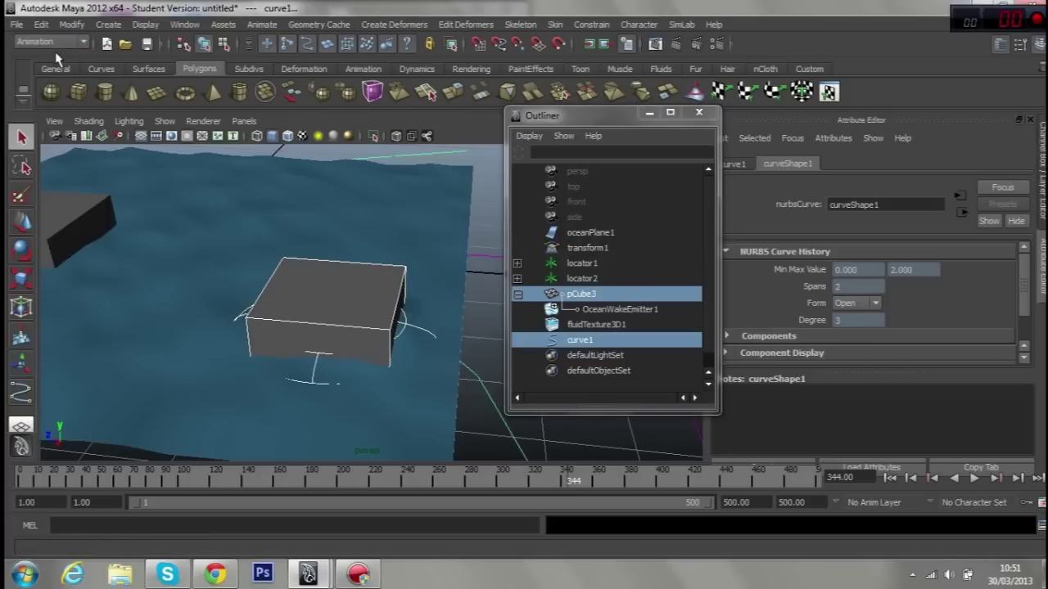
left_click(275, 24)
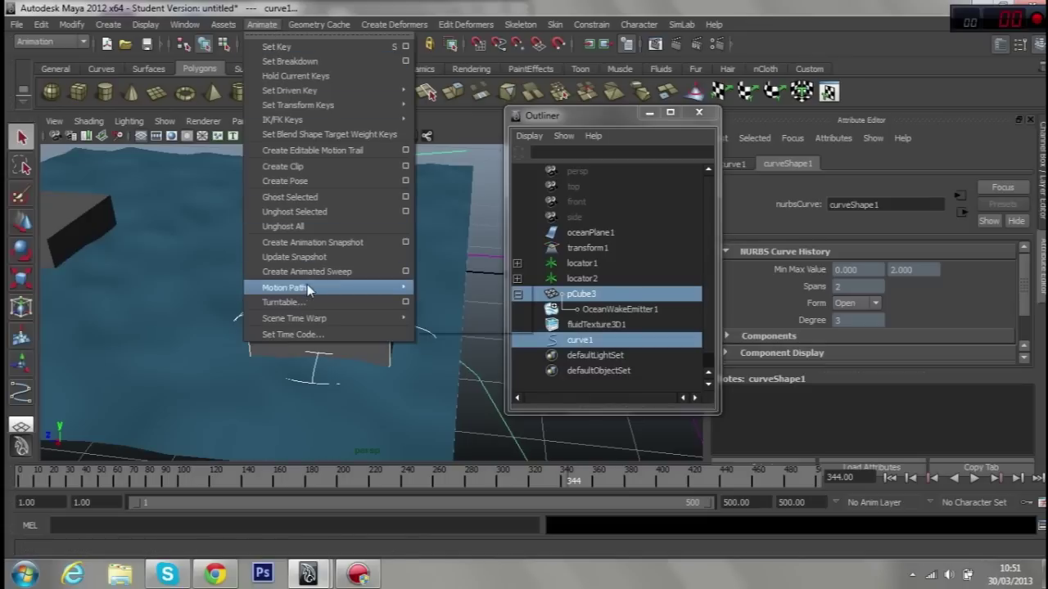
mouse_move(285, 287)
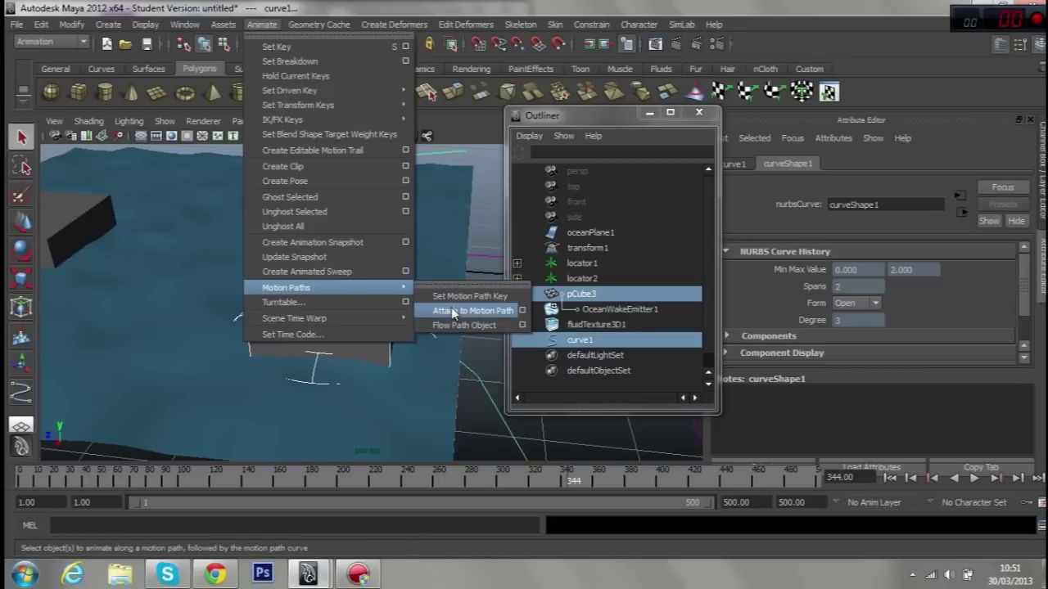
left_click(453, 313)
scroll(395, 274, "down", 5)
mouse_move(396, 274)
left_mouse_down("alt")
mouse_move(346, 265)
mouse_move(434, 418)
left_mouse_up("alt")
left_click_drag(453, 479, 8, 476)
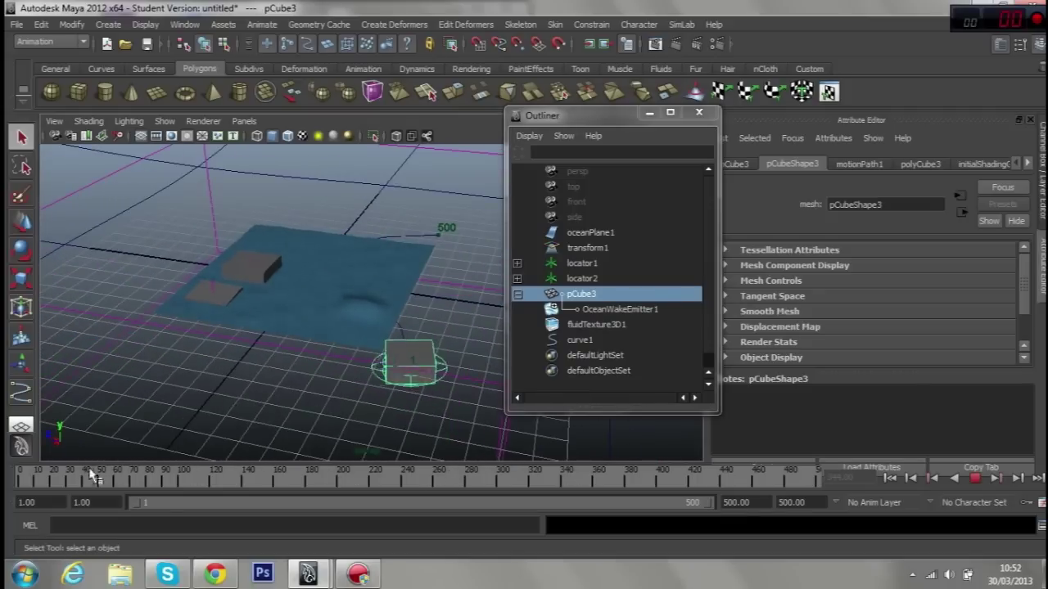
Play the cube along curve1 until frame 163, then select the path curve
left_click(972, 479)
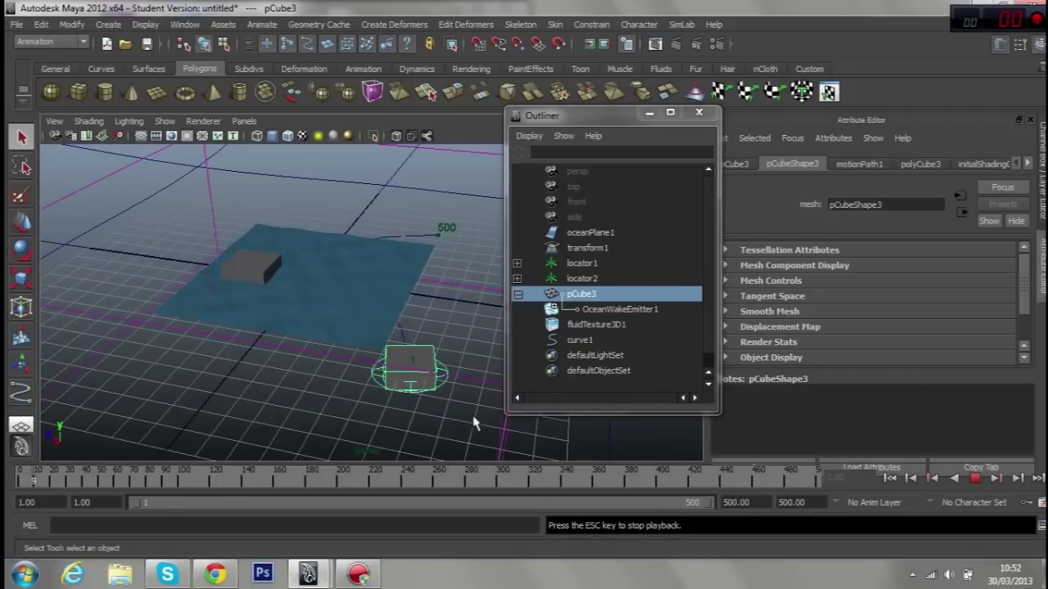
left_click_drag(379, 409, 354, 376, "alt")
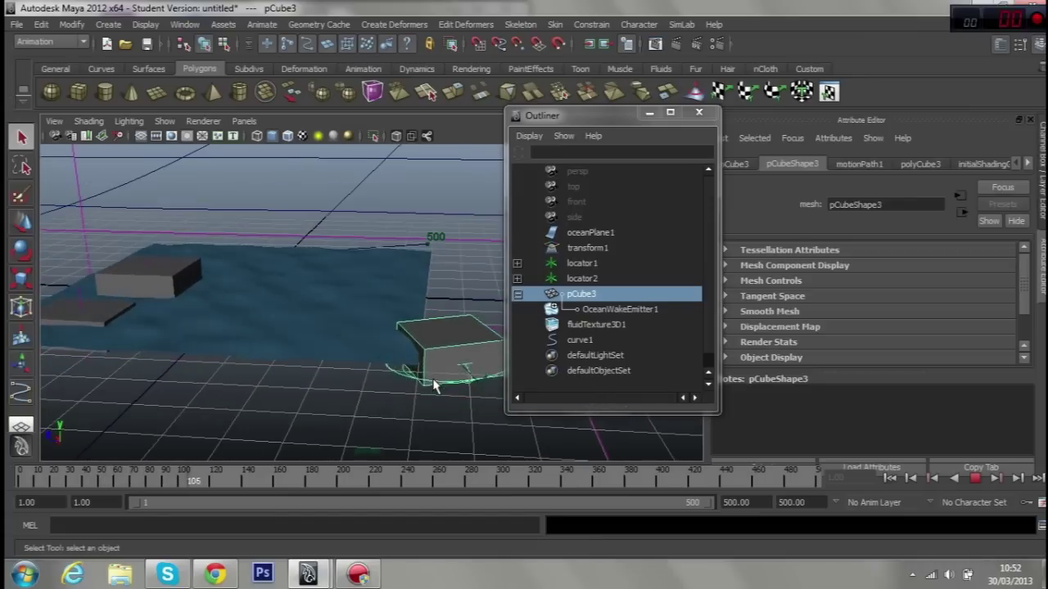
left_click(974, 480)
mouse_move(352, 335)
left_mouse_down("alt")
mouse_move(299, 311)
mouse_move(257, 320)
mouse_move(9, 179)
left_mouse_up("alt")
mouse_move(254, 172)
left_mouse_down("alt")
mouse_move(286, 234)
mouse_move(464, 243)
left_mouse_up("alt")
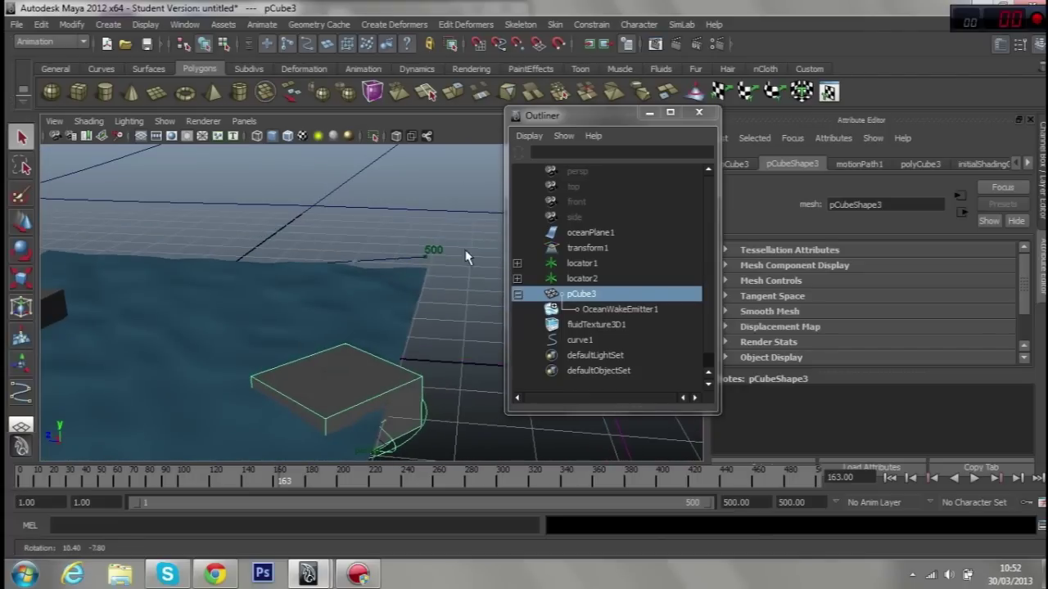
left_click(432, 254)
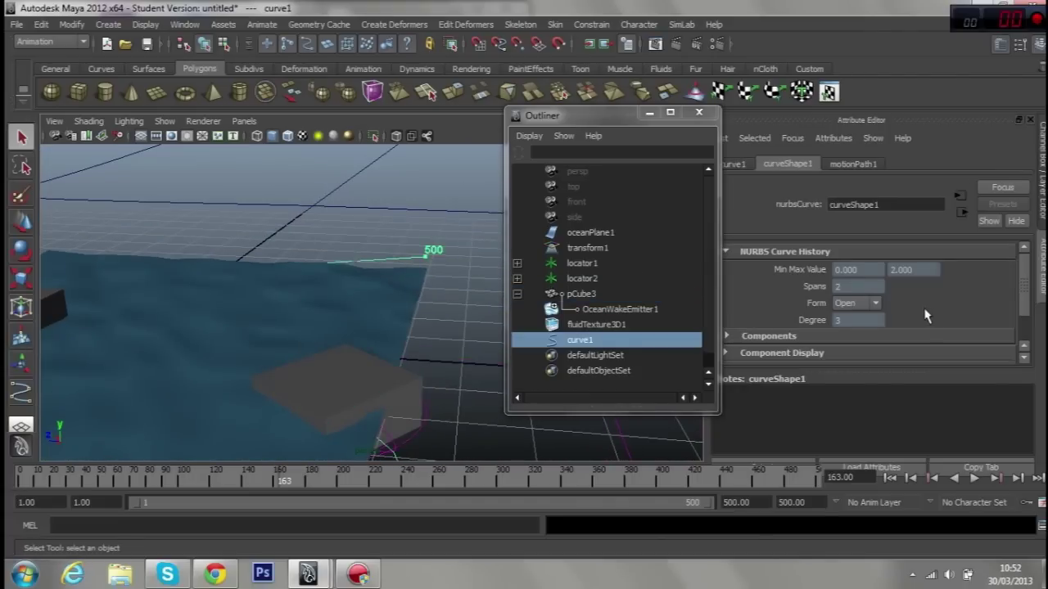
Select the path's end position marker and set its Time from 500 to 250
left_click(432, 254)
left_click(434, 254)
left_click(432, 252)
left_click(433, 250)
left_click_drag(433, 250, 395, 244, "alt")
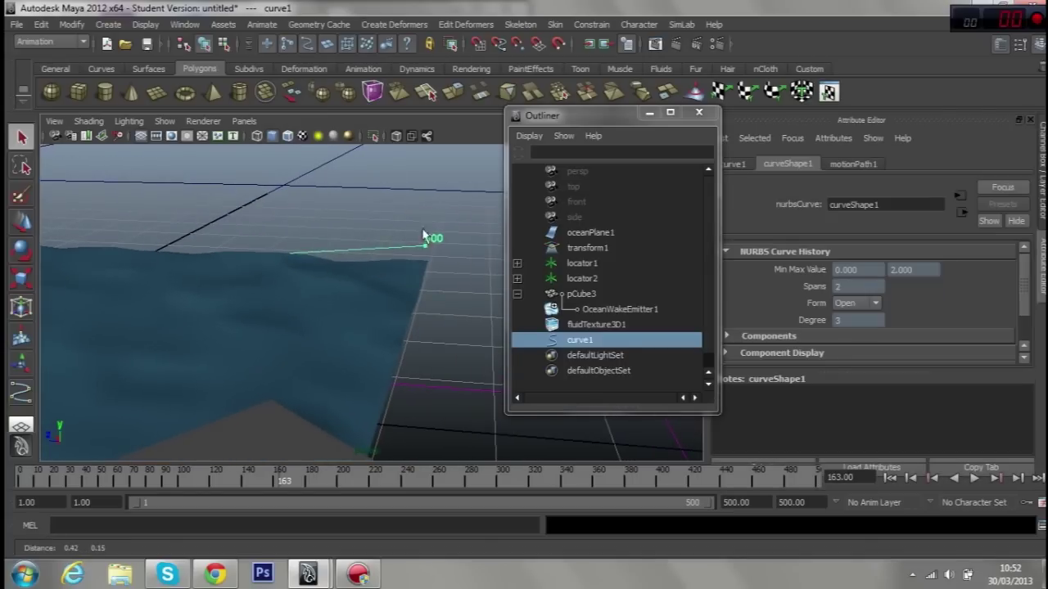
left_click(427, 243)
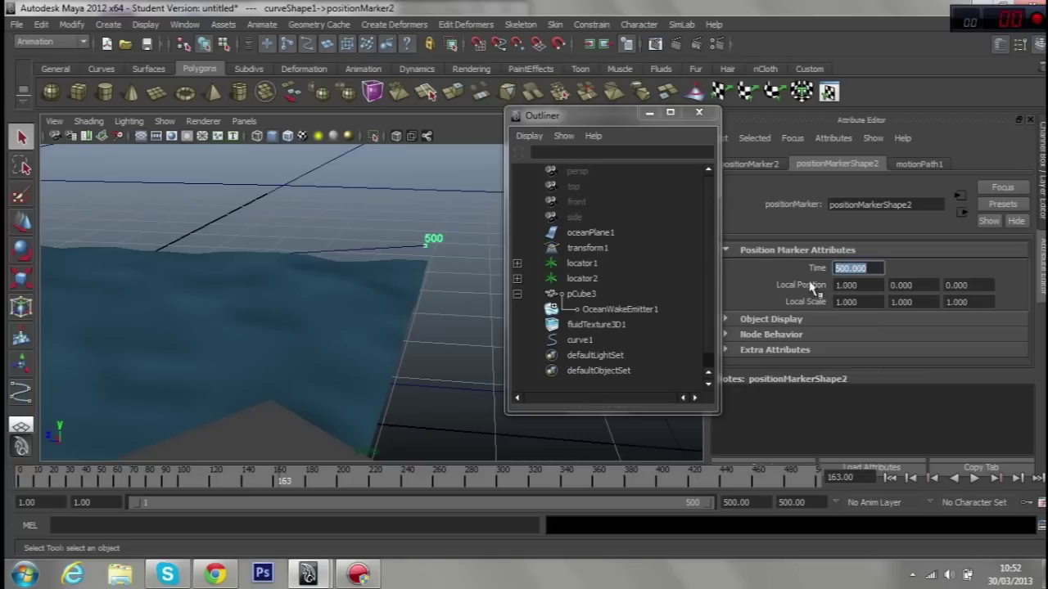
type("250.000")
key("Return")
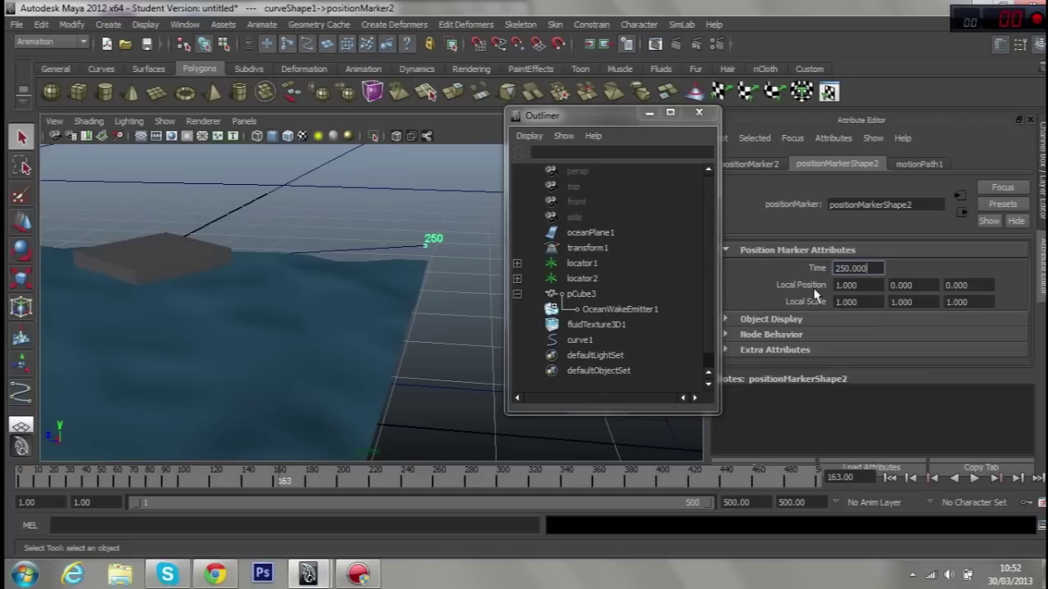
Preview the change up to frame 75, then set the marker's Time to 100
left_click_drag(503, 147, 275, 374, "alt")
key("alt+v")
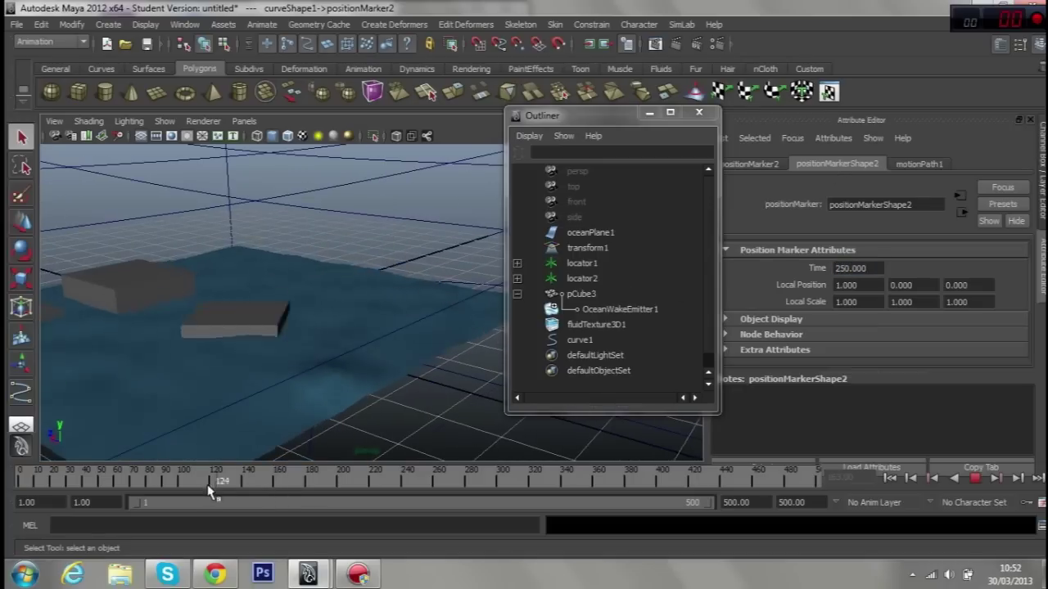
key("alt+v")
left_click_drag(7, 489, 257, 369, "alt")
scroll(320, 367, "down", 5)
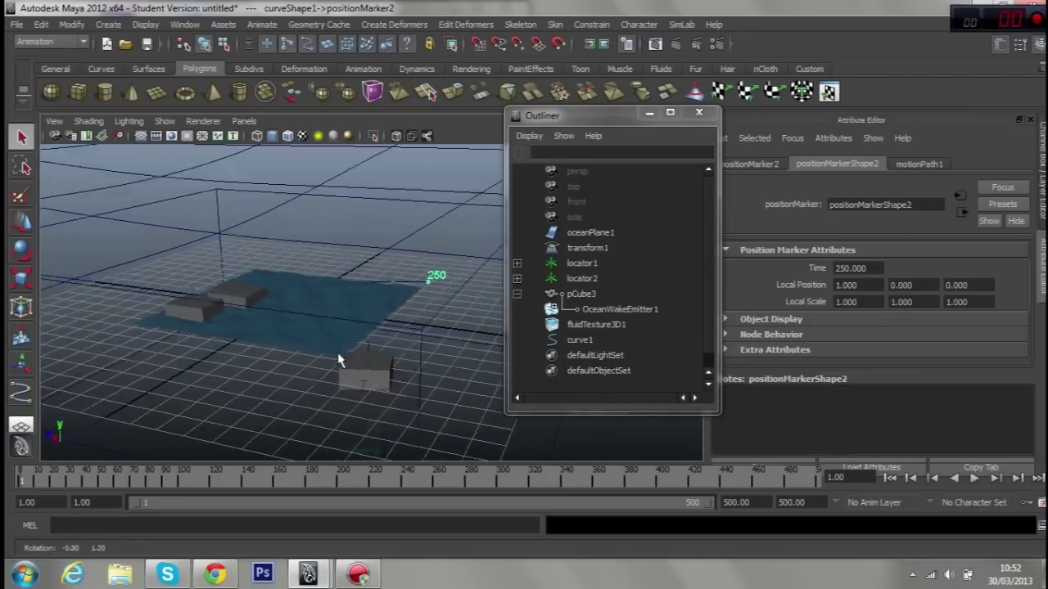
left_click(972, 479)
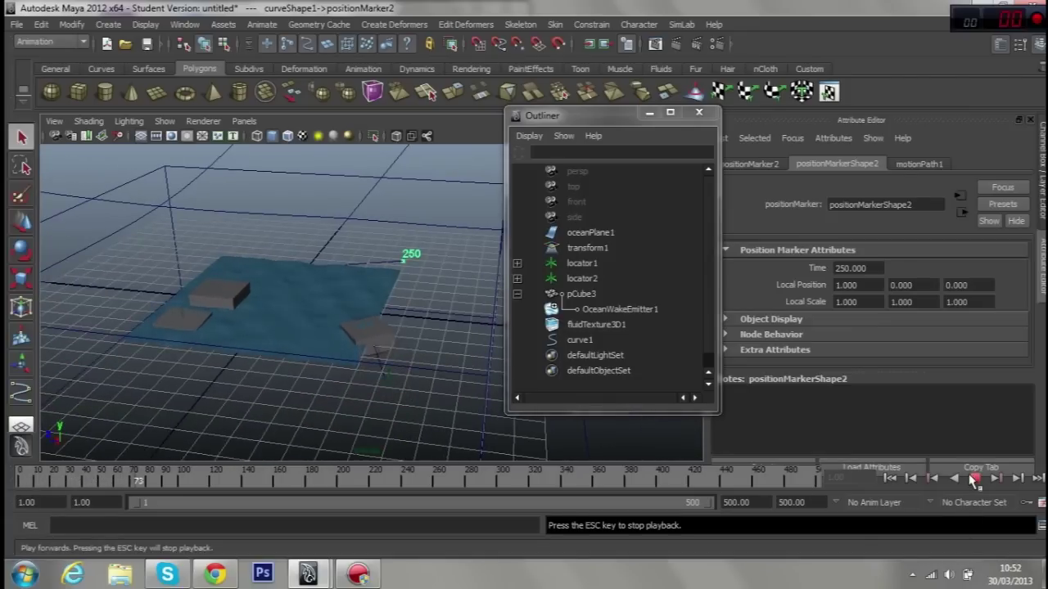
left_click(974, 480)
scroll(392, 328, "up", 3)
left_click_drag(409, 344, 425, 336, "alt")
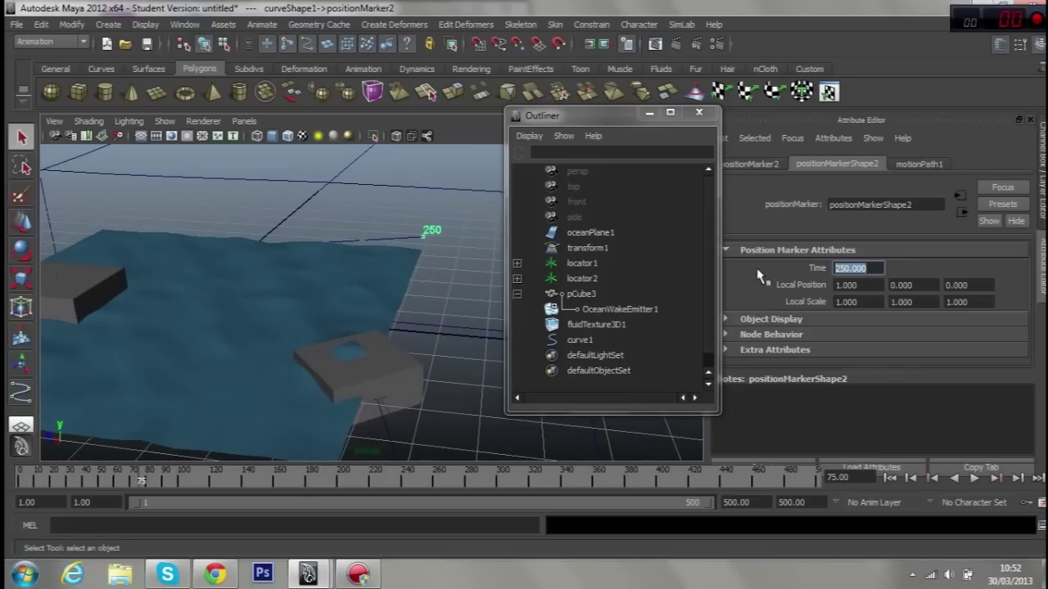
type("100")
key("Return")
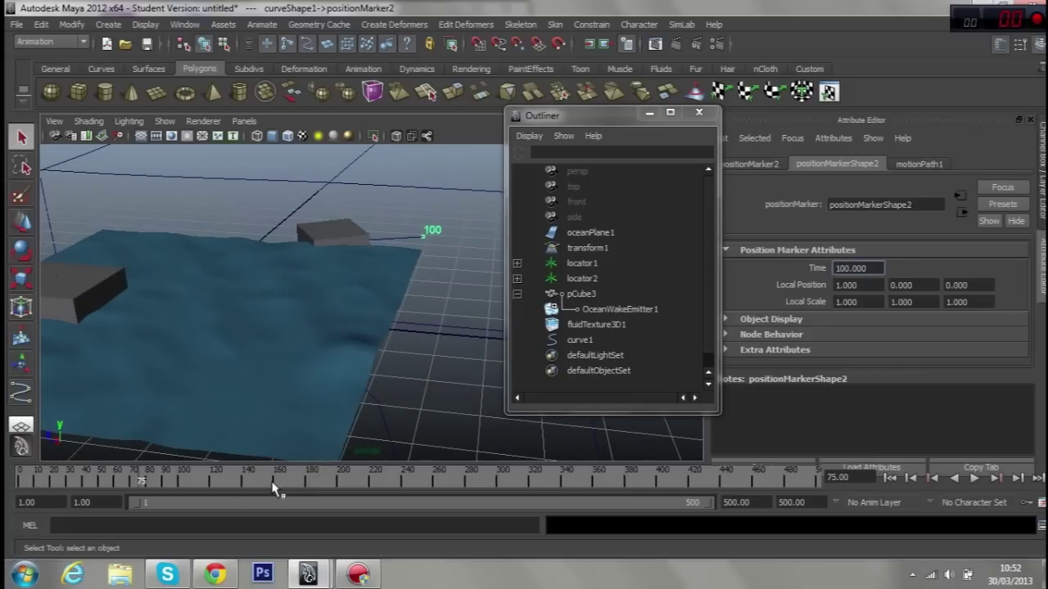
Replay the faster cube-and-wake animation from frame 1, stopping at frame 72
left_click_drag(274, 489, 6, 499)
left_click(974, 478)
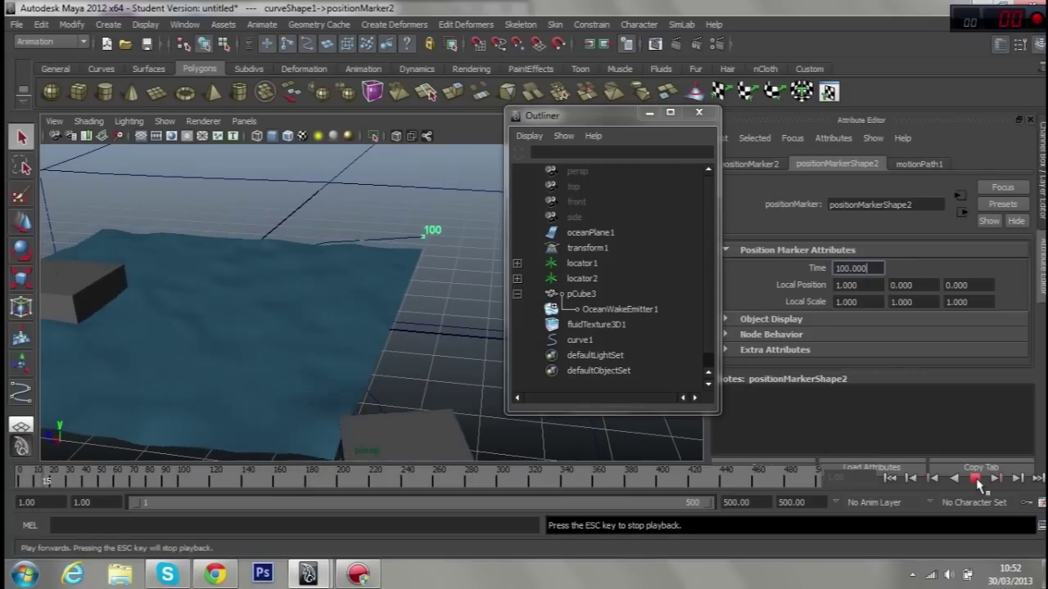
left_click_drag(494, 409, 322, 380, "alt")
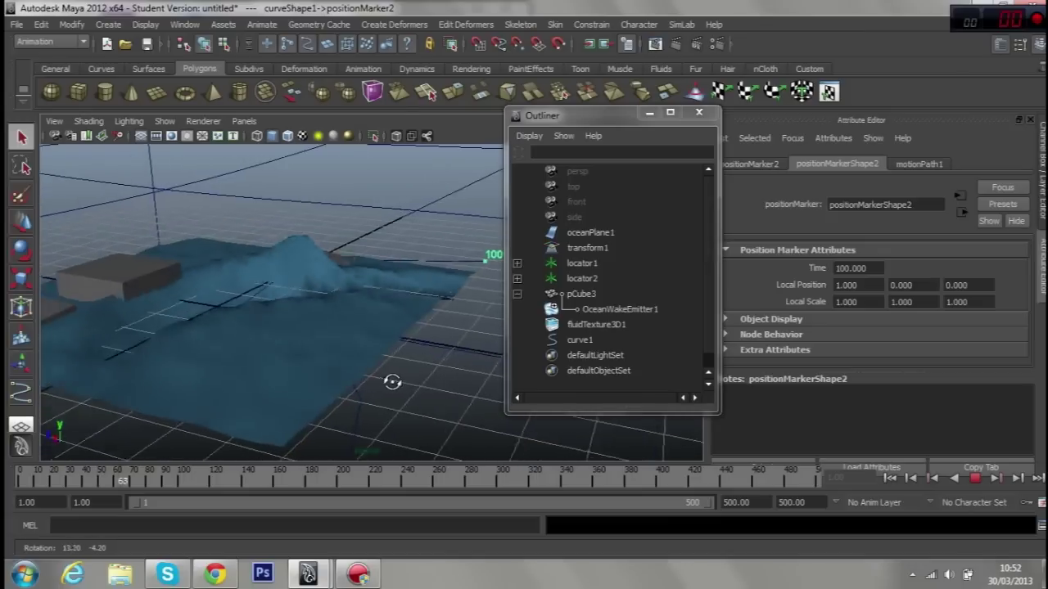
mouse_move(303, 374)
right_mouse_down("alt")
mouse_move(483, 398)
mouse_move(393, 367)
right_mouse_up("alt")
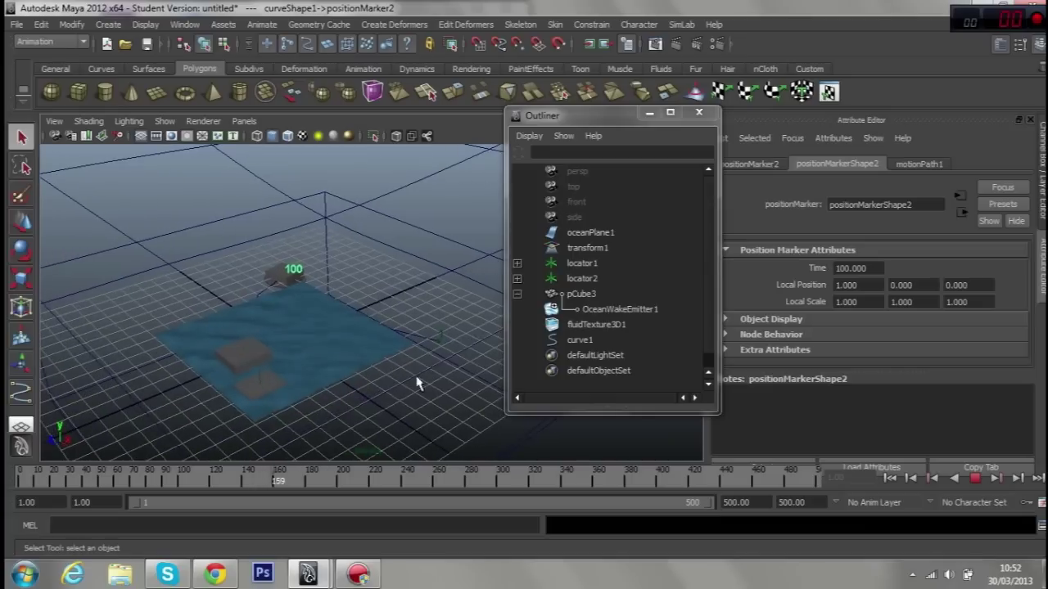
left_click_drag(297, 471, 49, 474)
left_click_drag(245, 369, 286, 379, "alt")
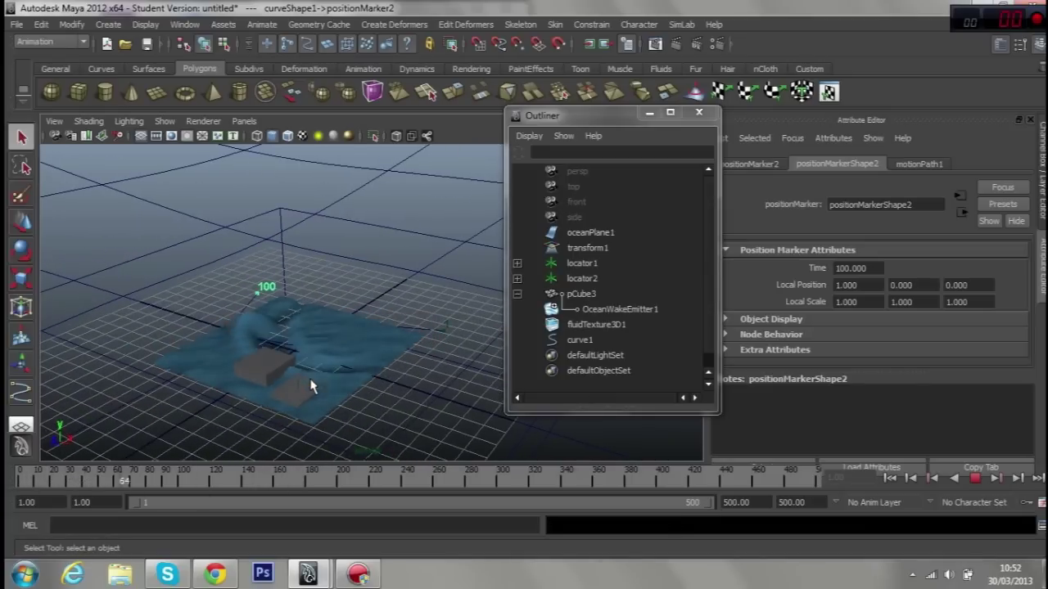
mouse_move(249, 404)
right_mouse_down("alt")
mouse_move(304, 379)
mouse_move(292, 368)
right_mouse_up("alt")
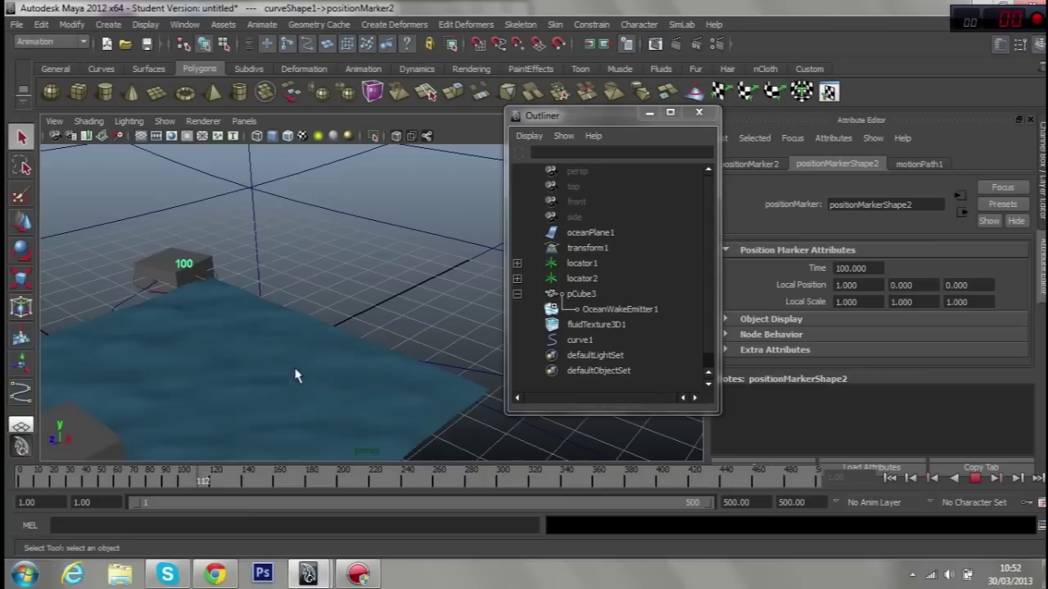
left_click_drag(222, 480, 6, 489)
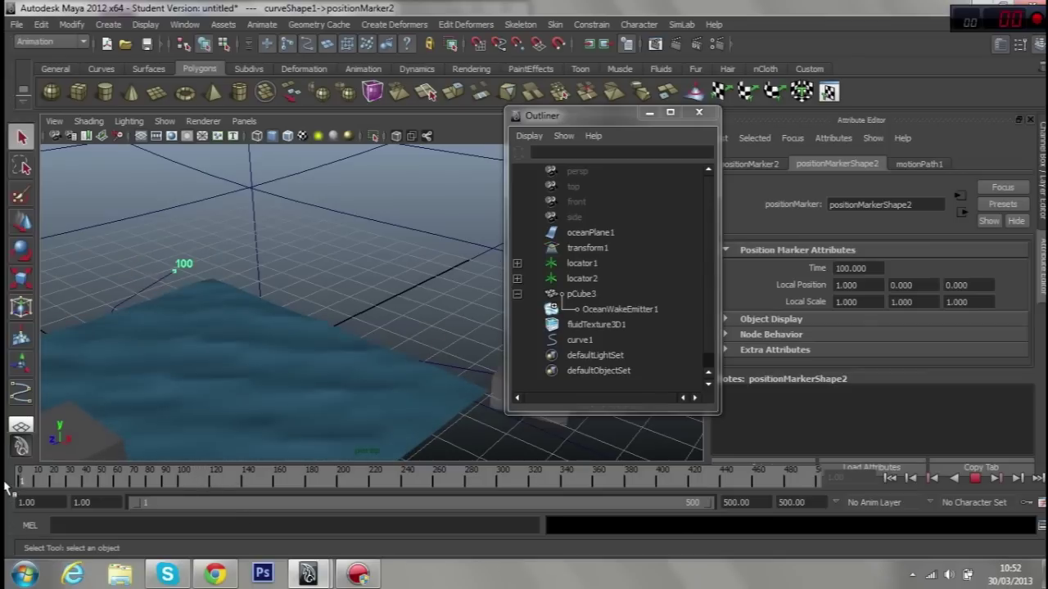
left_click(971, 480)
Select the wake texture fluidTexture3D1 with the Move tool and scrub back to about frame 27
right_click_drag(199, 311, 268, 312, "alt")
left_click_drag(221, 298, 200, 270, "alt")
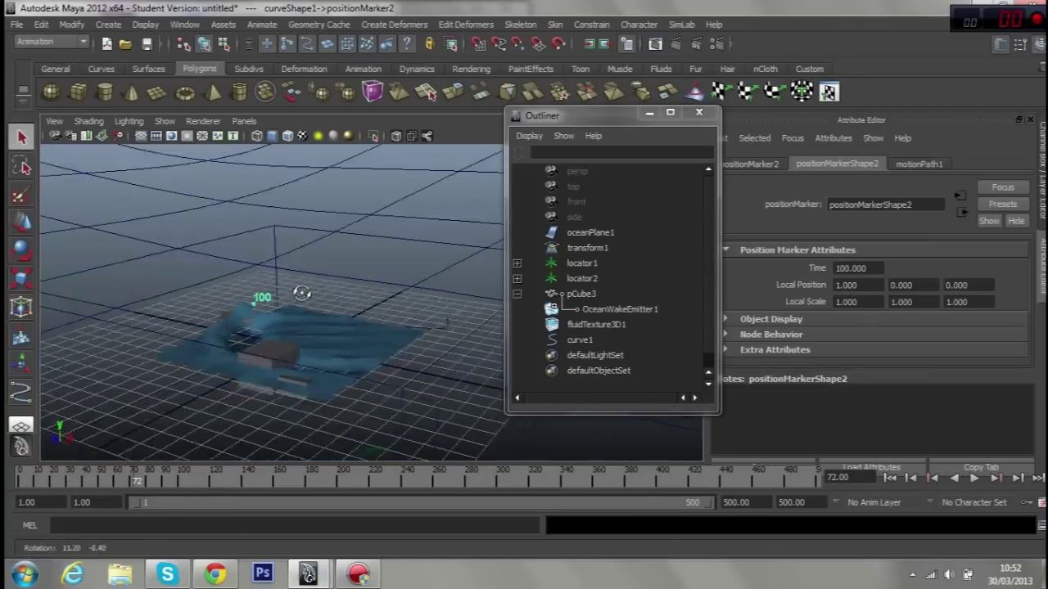
left_click(596, 324)
key("w")
mouse_move(278, 246)
left_mouse_down("alt")
mouse_move(328, 315)
mouse_move(270, 343)
left_mouse_up("alt")
left_click_drag(227, 486, 56, 484)
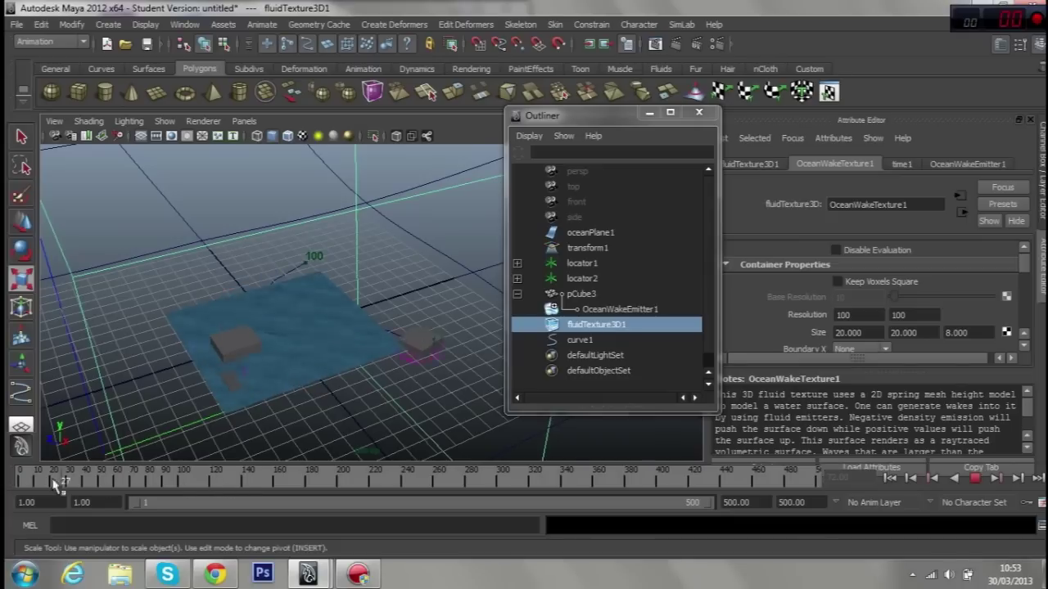
Preview the animation to frame 80, then squash the fluidTexture3D1 container down in Y
left_click(974, 479)
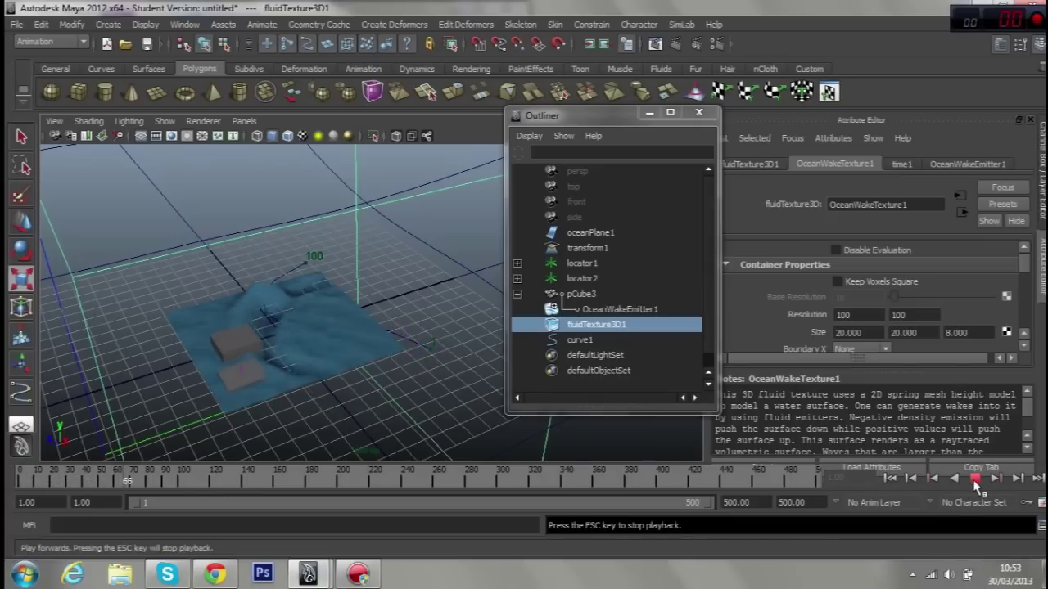
left_click(974, 480)
key("r")
mouse_move(235, 341)
left_mouse_down("alt")
mouse_move(175, 303)
mouse_move(82, 217)
left_mouse_up("alt")
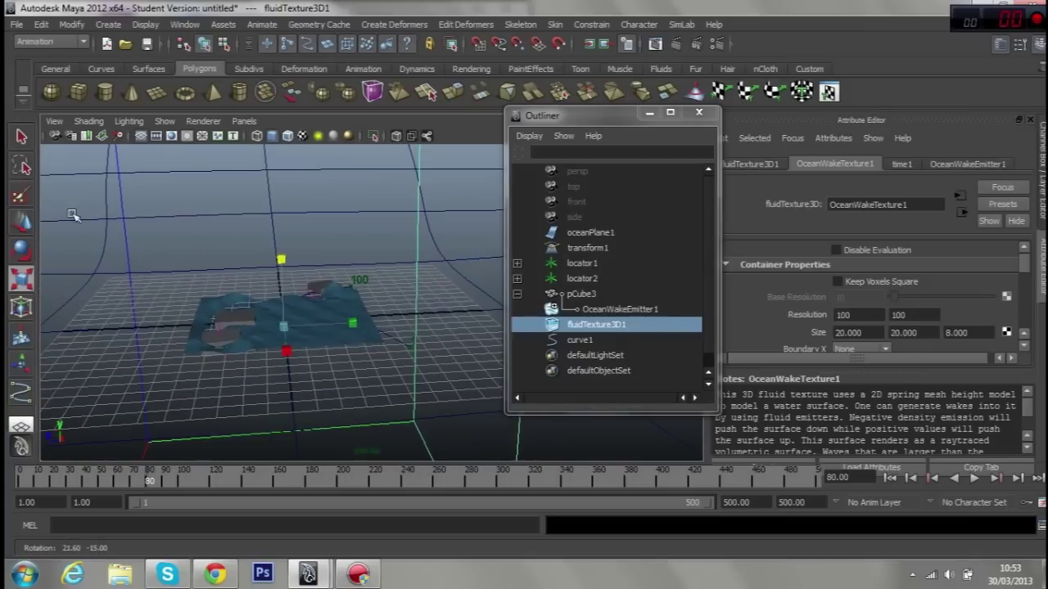
key("q")
mouse_move(245, 185)
left_mouse_down("alt")
mouse_move(285, 203)
mouse_move(7, 201)
left_mouse_up("alt")
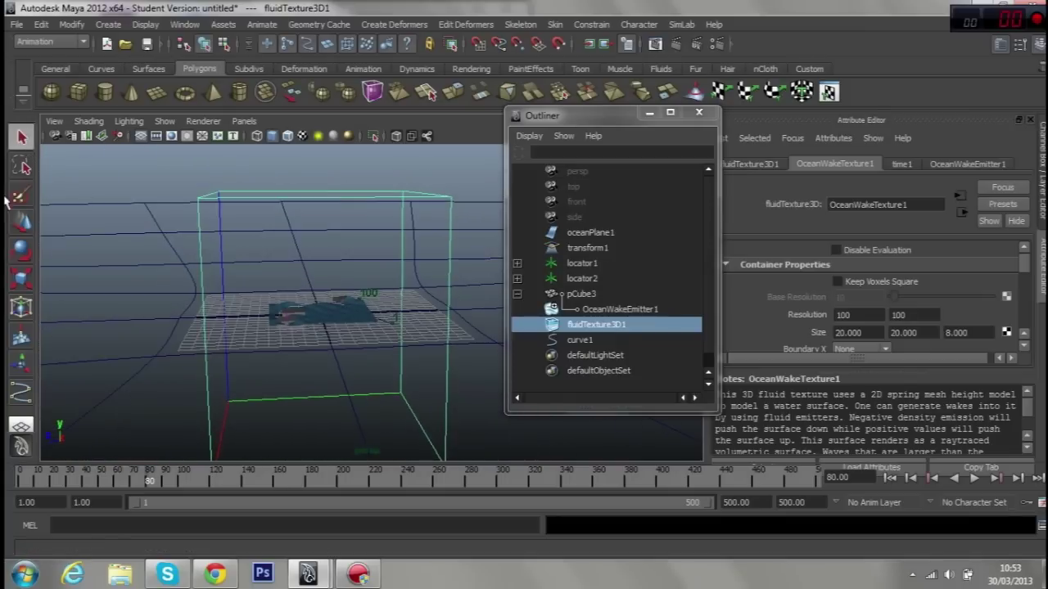
left_click(19, 280)
left_click_drag(322, 244, 325, 292)
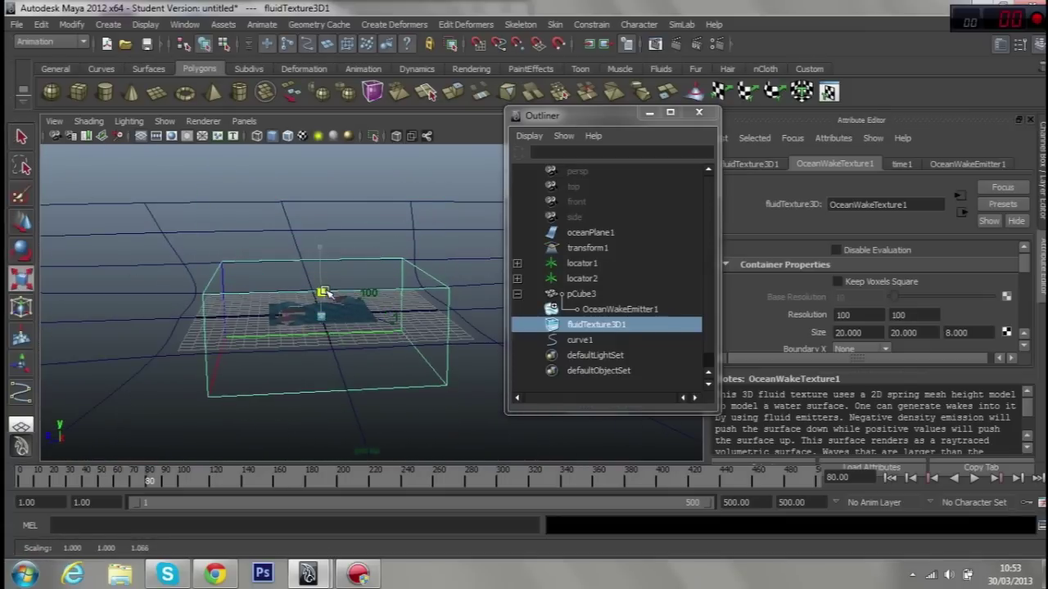
Deselect the container, rewind the animation to frame 1, and select pCube3
key("q")
left_click(135, 170)
mouse_move(326, 320)
left_mouse_down("alt")
mouse_move(351, 297)
mouse_move(281, 288)
mouse_move(346, 269)
left_mouse_up("alt")
left_click_drag(162, 470, 27, 484)
mouse_move(203, 393)
left_mouse_down("alt")
mouse_move(273, 355)
mouse_move(272, 331)
mouse_move(471, 320)
left_mouse_up("alt")
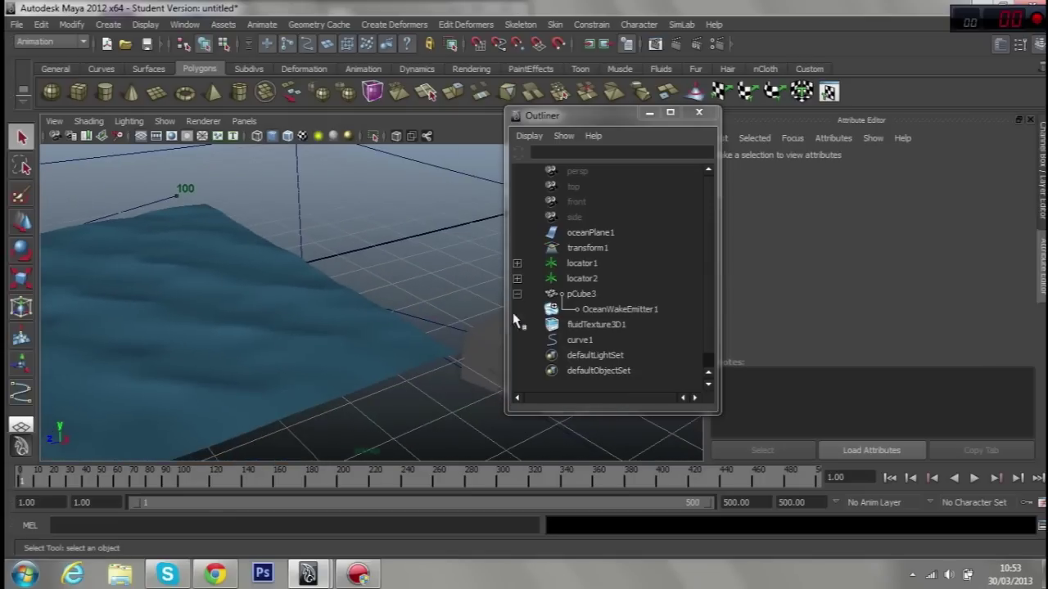
left_click(583, 294)
Select curve1, move it over the ocean, and replay the cube's path to check it
left_click(580, 339)
left_click_drag(351, 350, 232, 321, "alt")
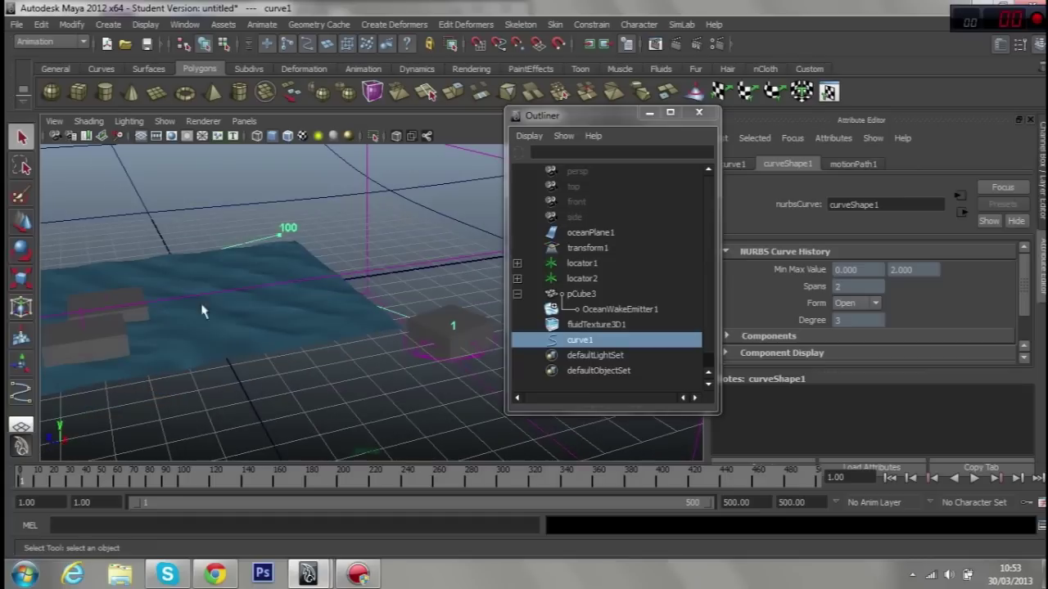
left_click(30, 222)
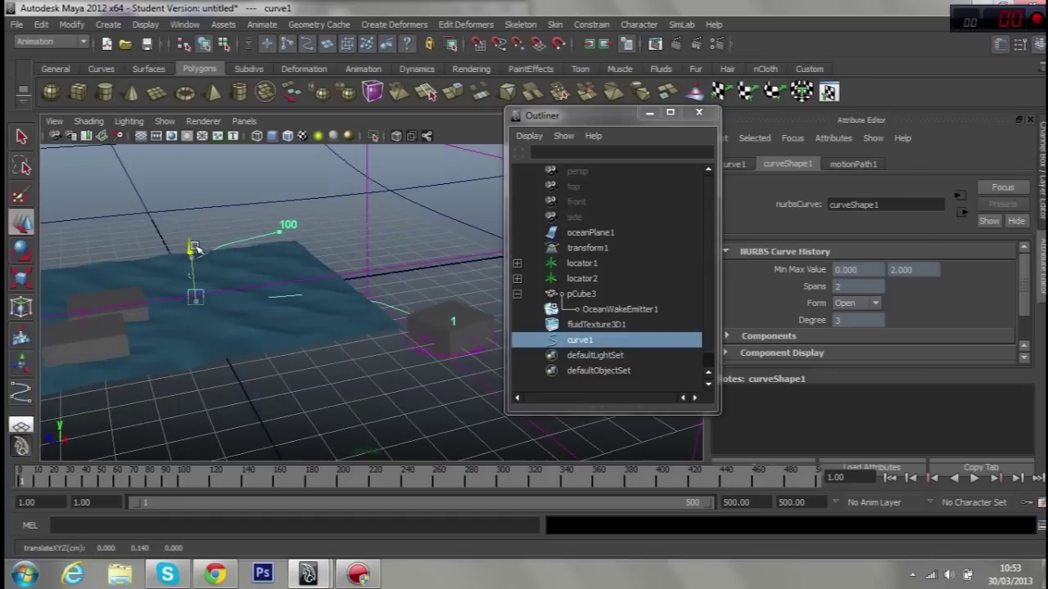
left_click(975, 479)
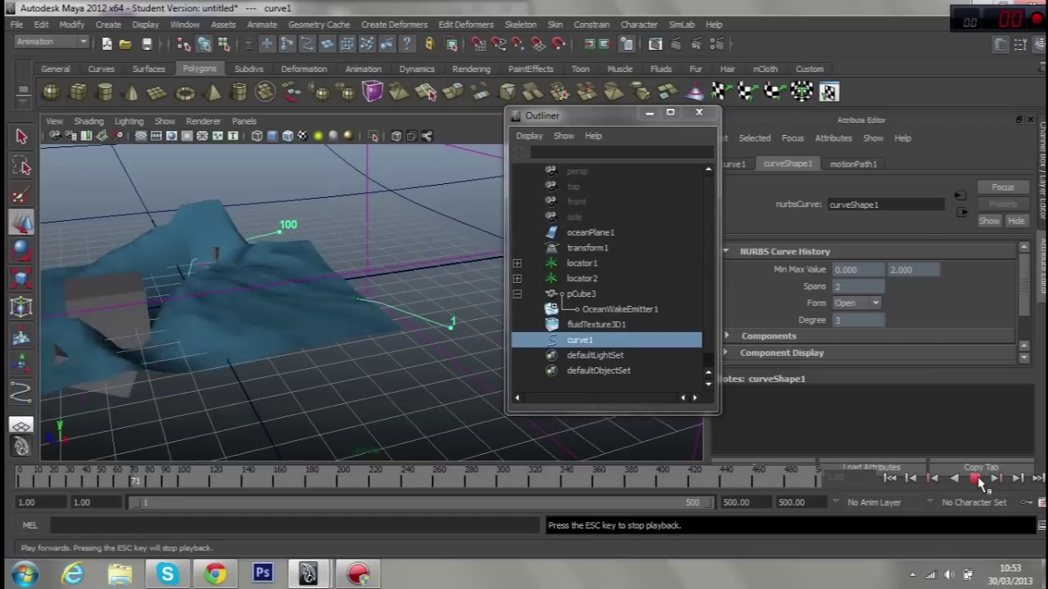
key("Escape")
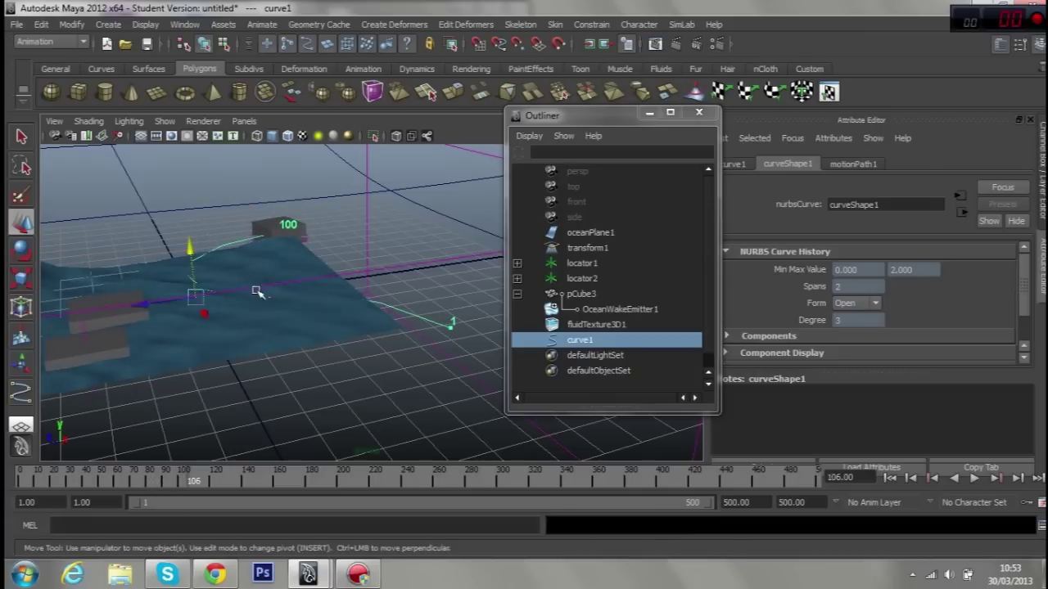
left_click_drag(205, 255, 191, 243)
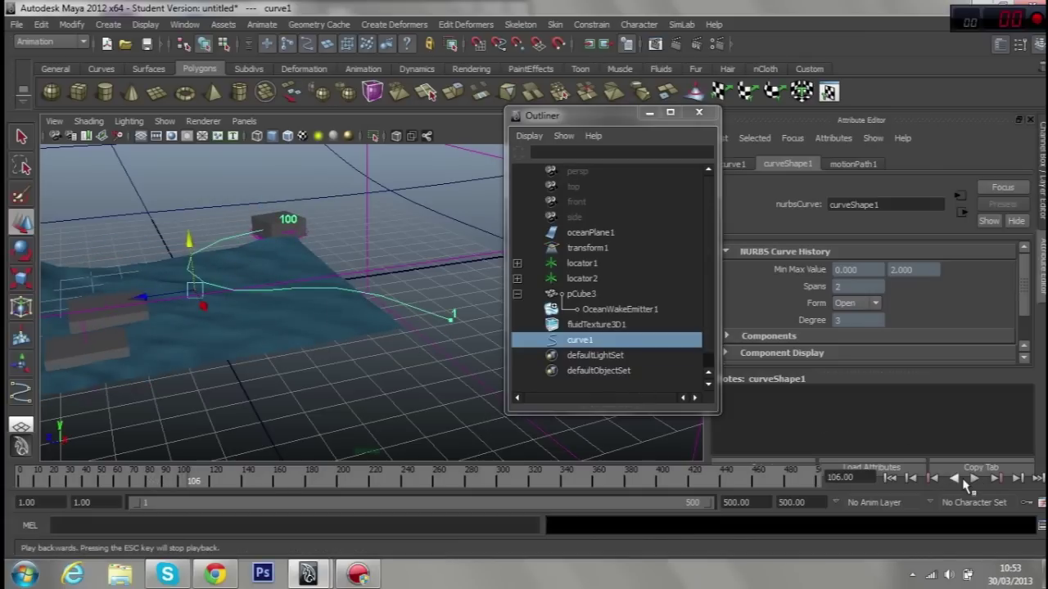
left_click(889, 479)
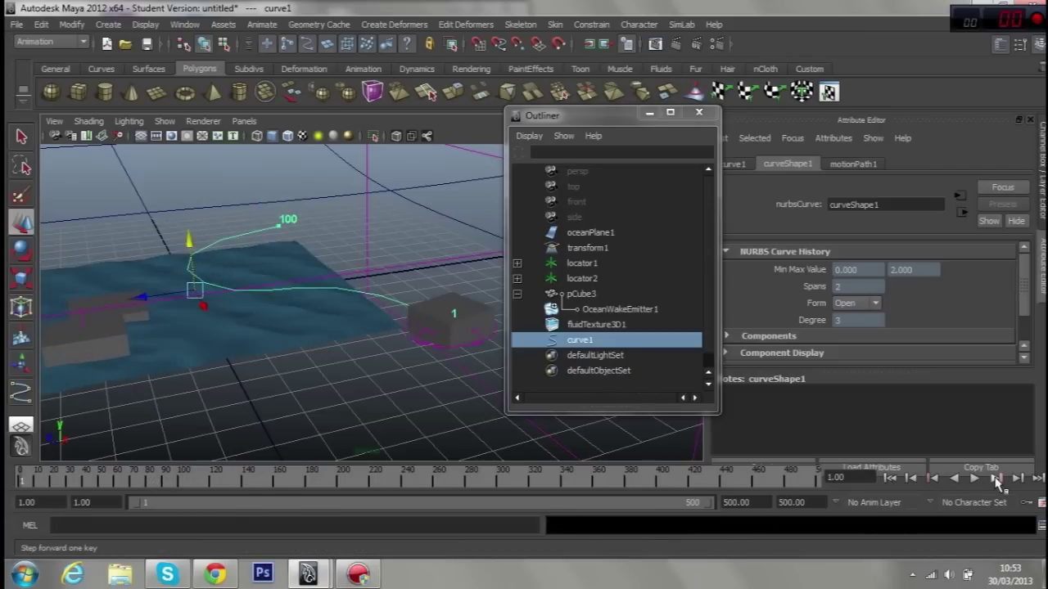
left_click(975, 480)
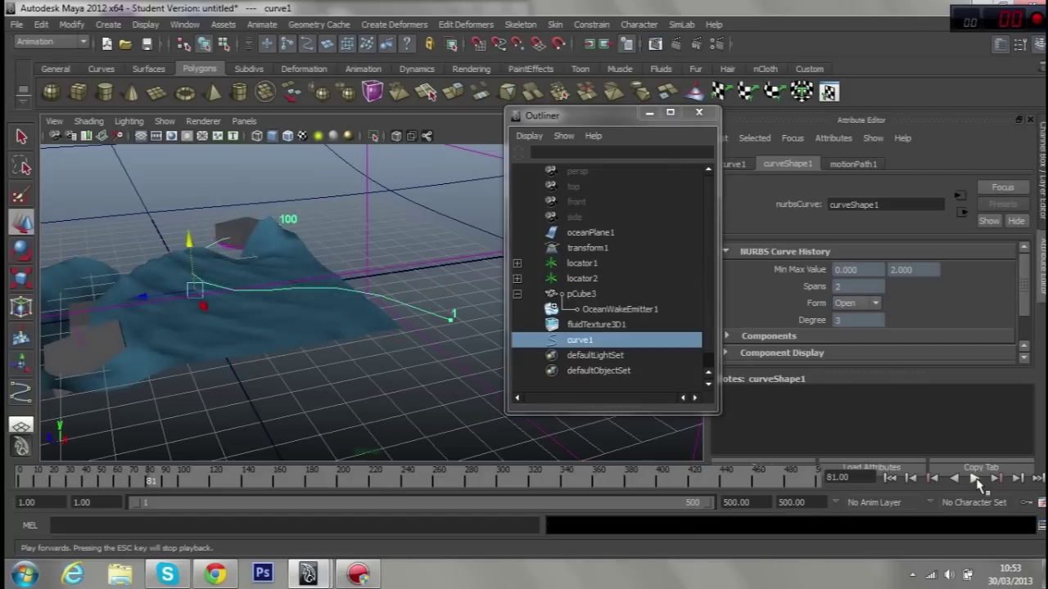
left_click(974, 478)
Set curve1 to a height of 0.463 and replay the cube's motion to frame 114
left_click_drag(189, 242, 189, 232)
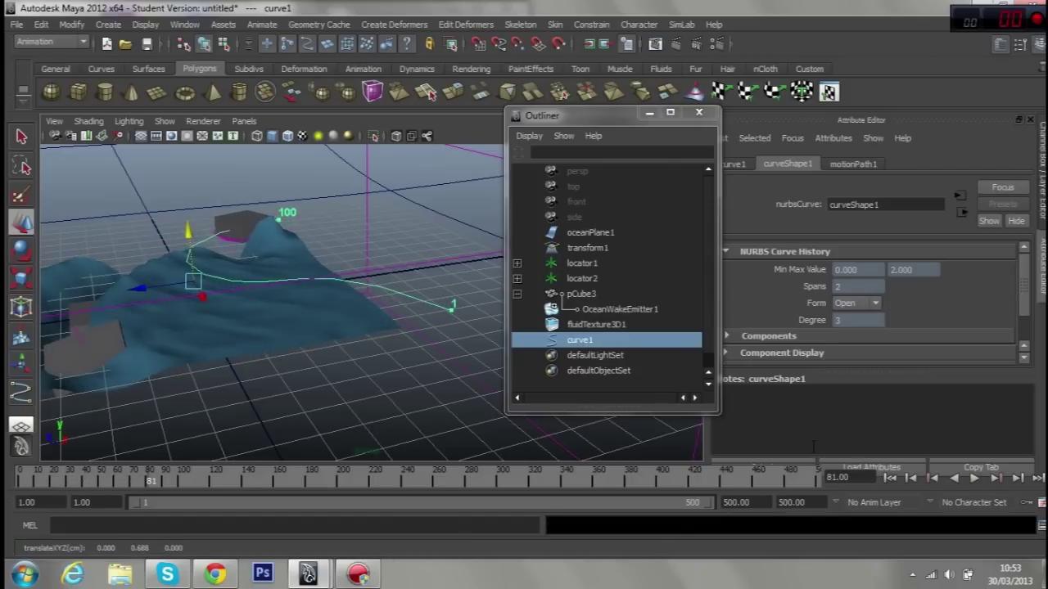
left_click(887, 479)
left_click(974, 479)
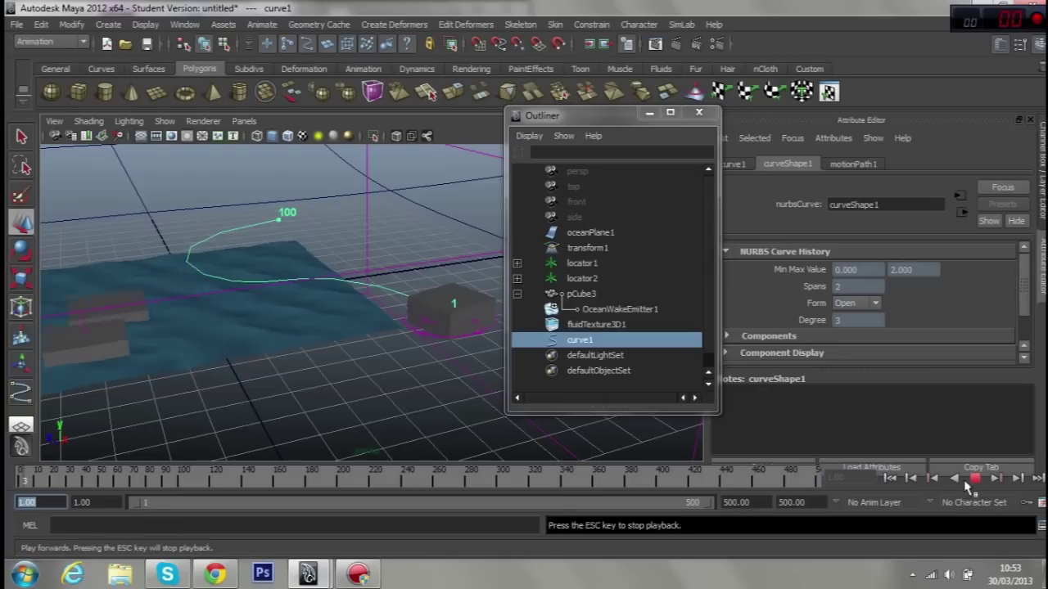
left_click(974, 479)
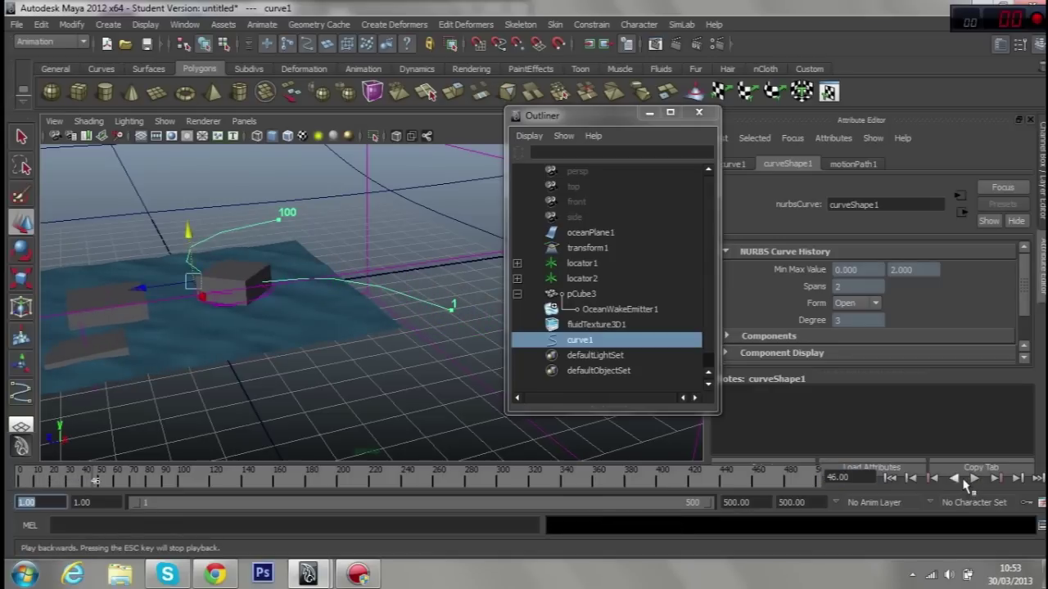
left_click_drag(192, 235, 194, 243)
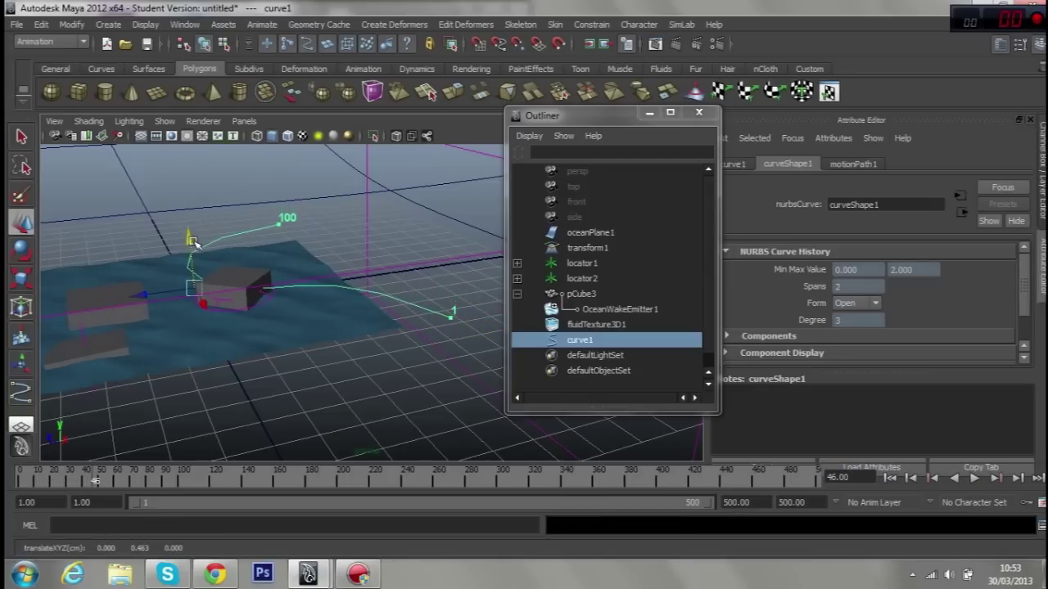
left_click(935, 478)
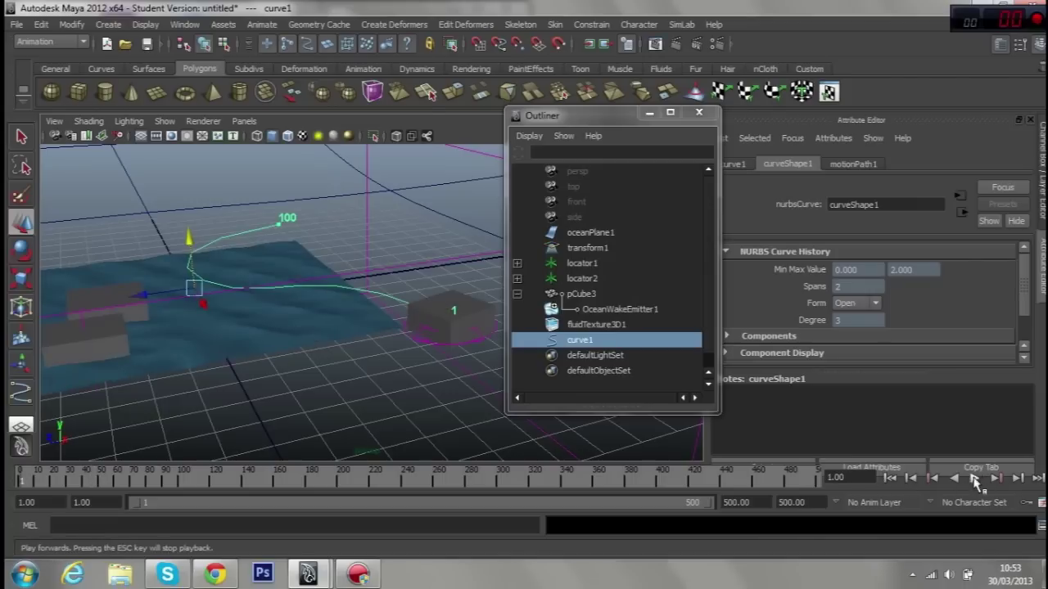
left_click(978, 482)
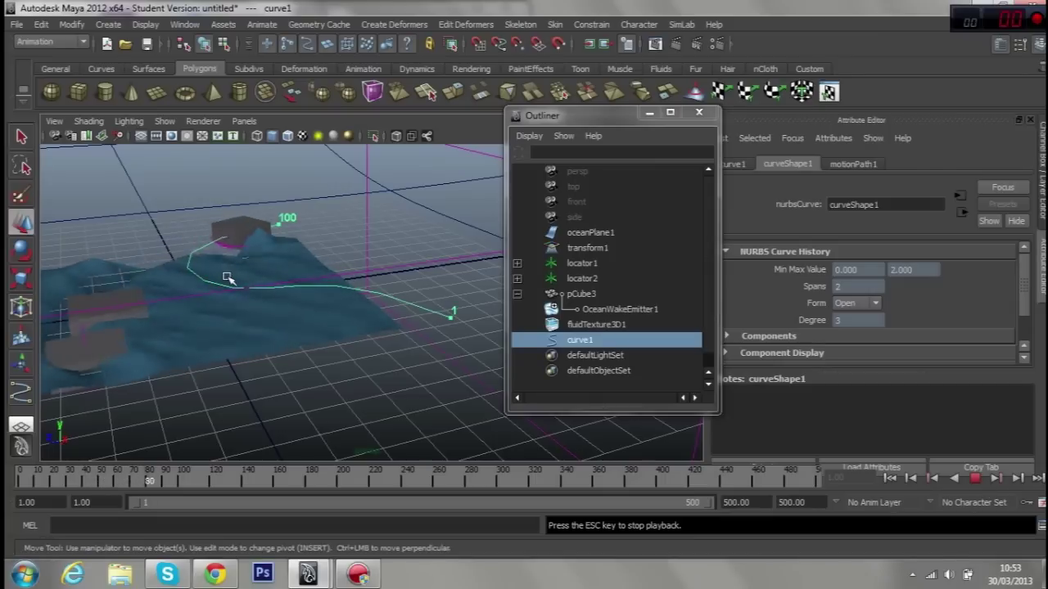
key("Escape")
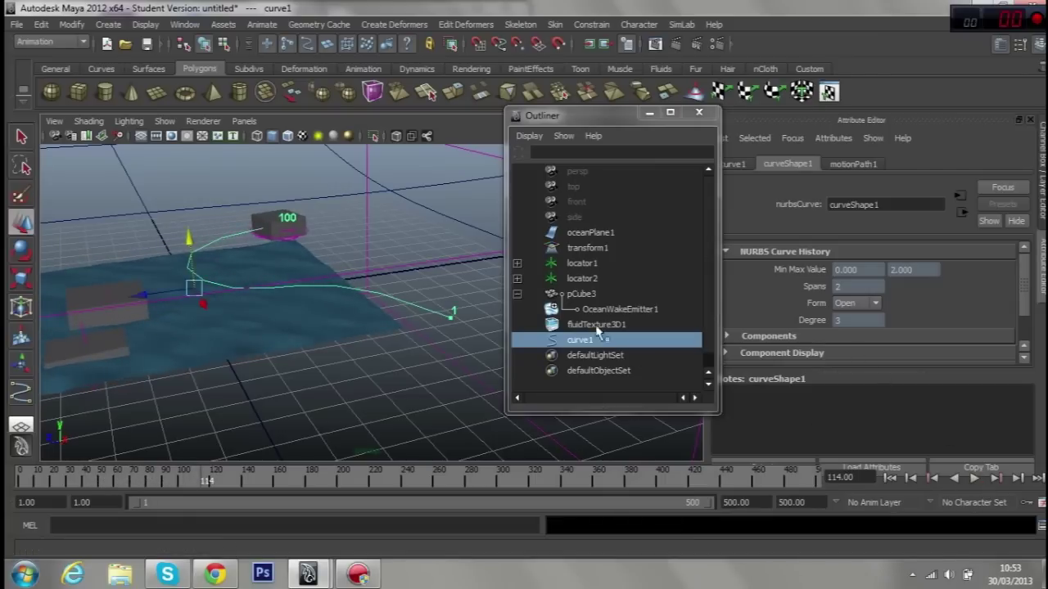
left_click(579, 309)
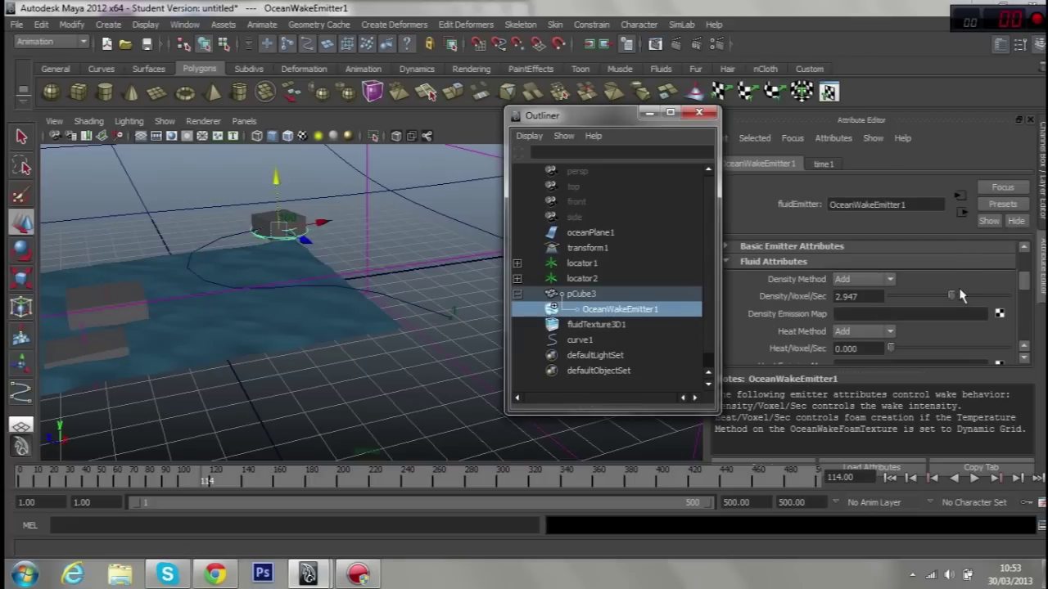
Lower OceanWakeEmitter1's Density/Voxel/Sec from 2.947 and replay the wake to frame 81
left_click_drag(951, 298, 945, 301)
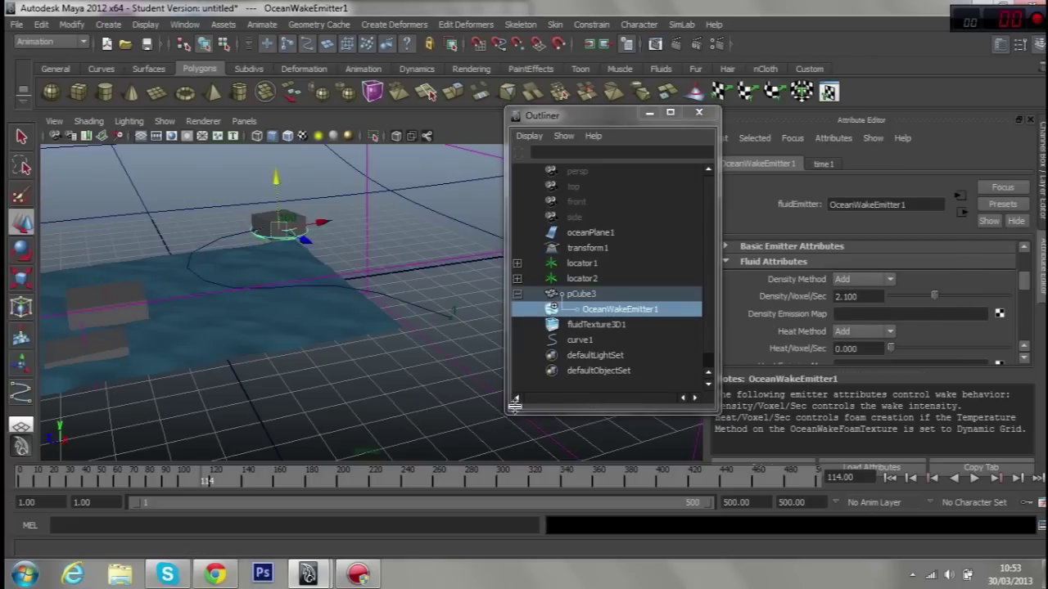
key("alt+v")
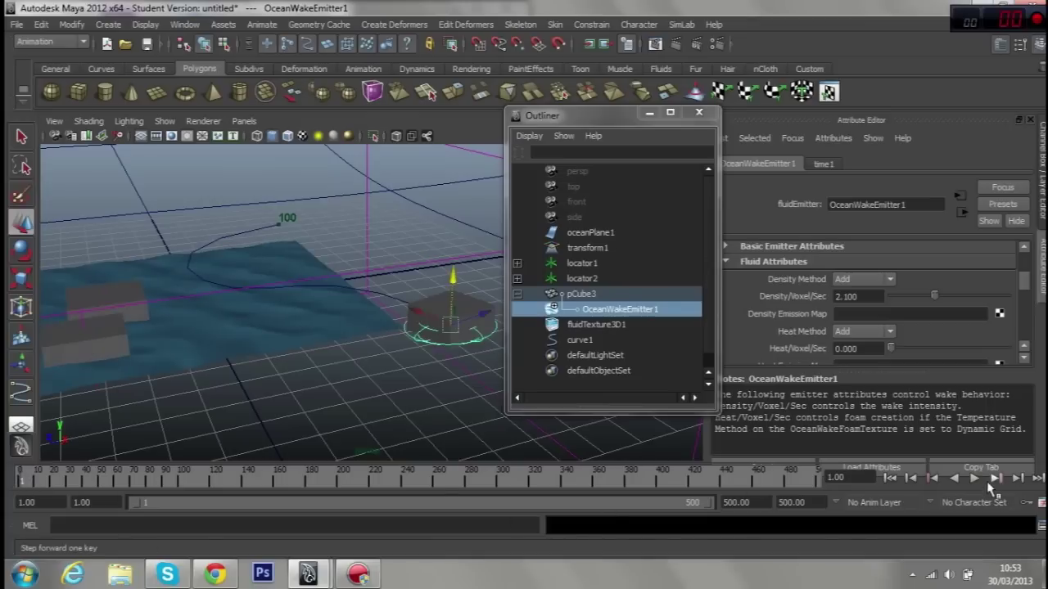
left_click(975, 479)
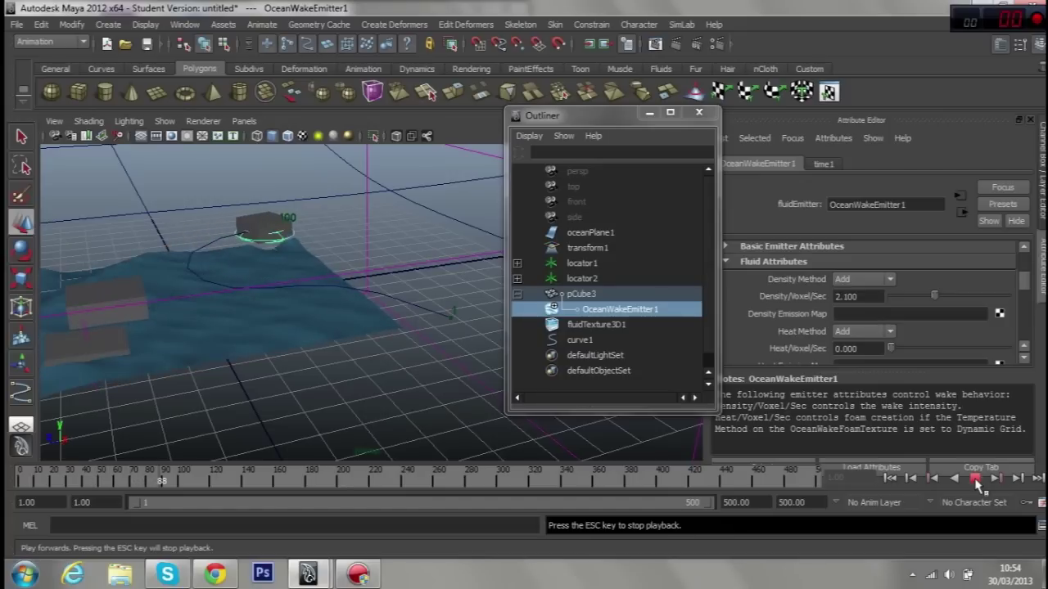
left_click(976, 480)
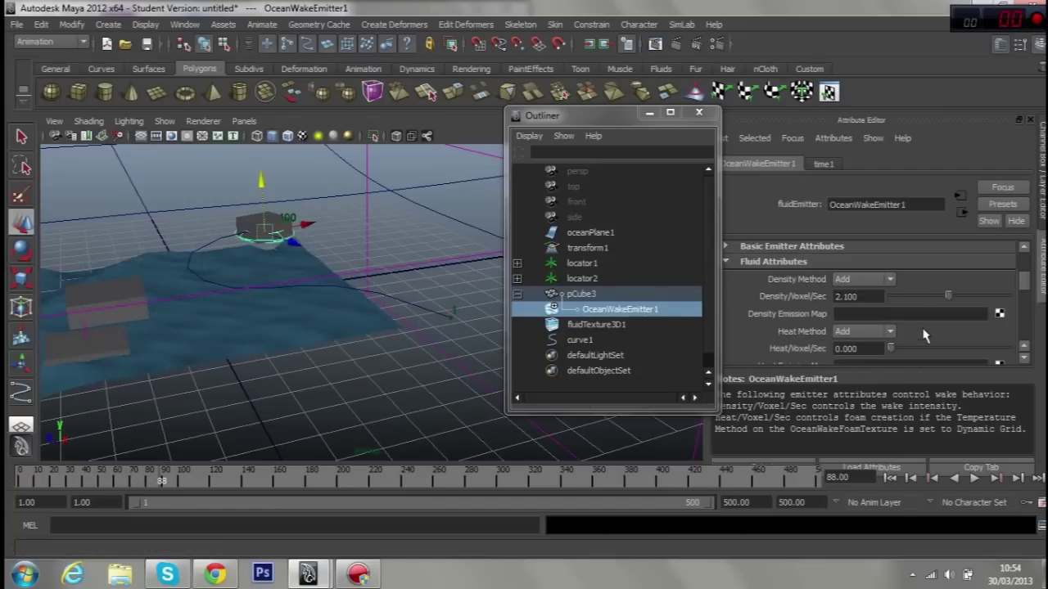
left_click(975, 479)
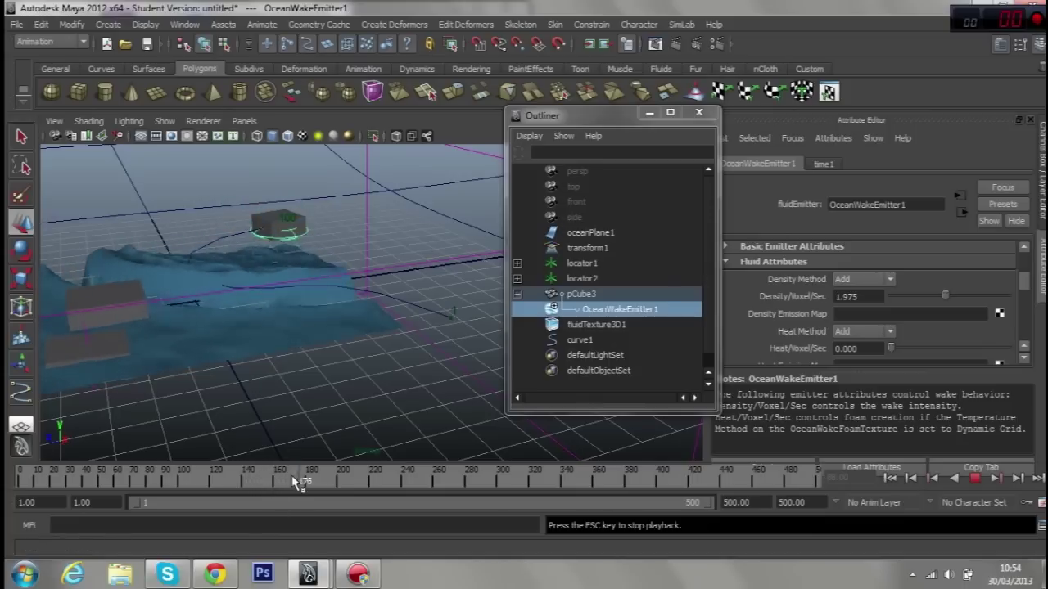
left_click(891, 480)
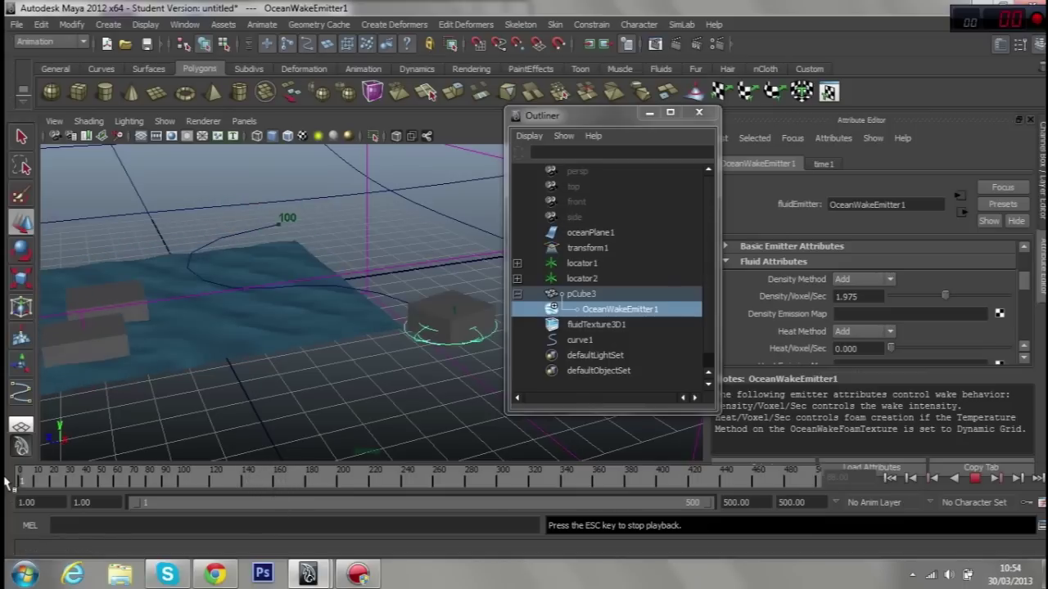
left_click(977, 481)
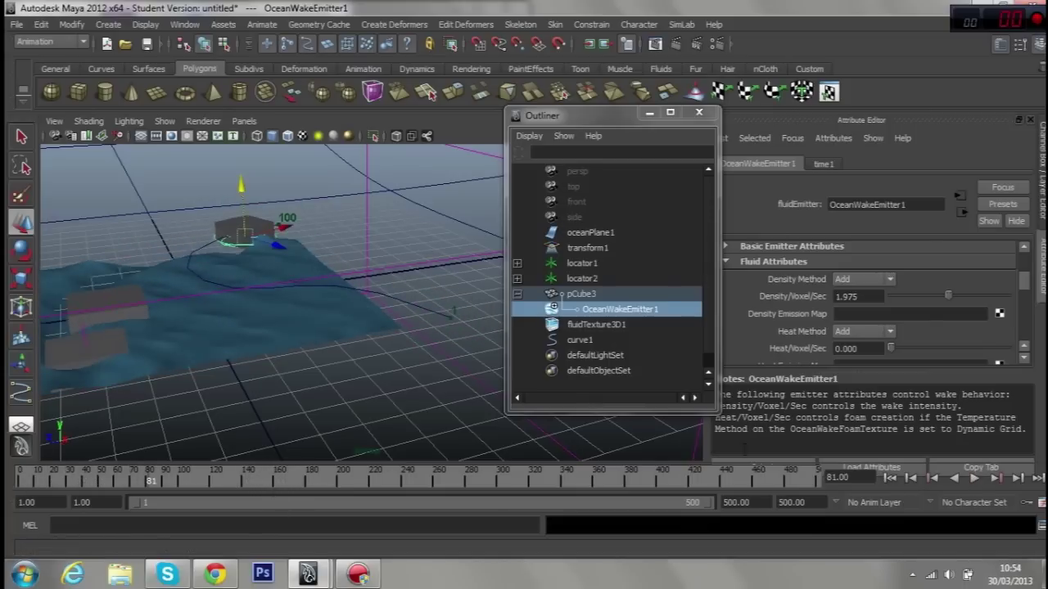
key("w")
key("f")
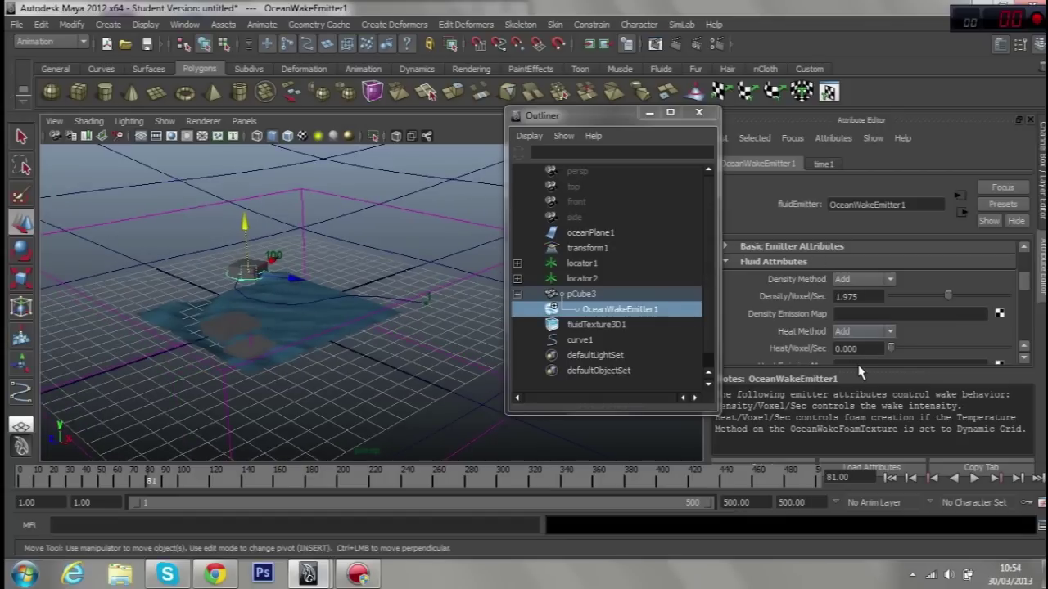
left_click_drag(860, 372, 859, 454)
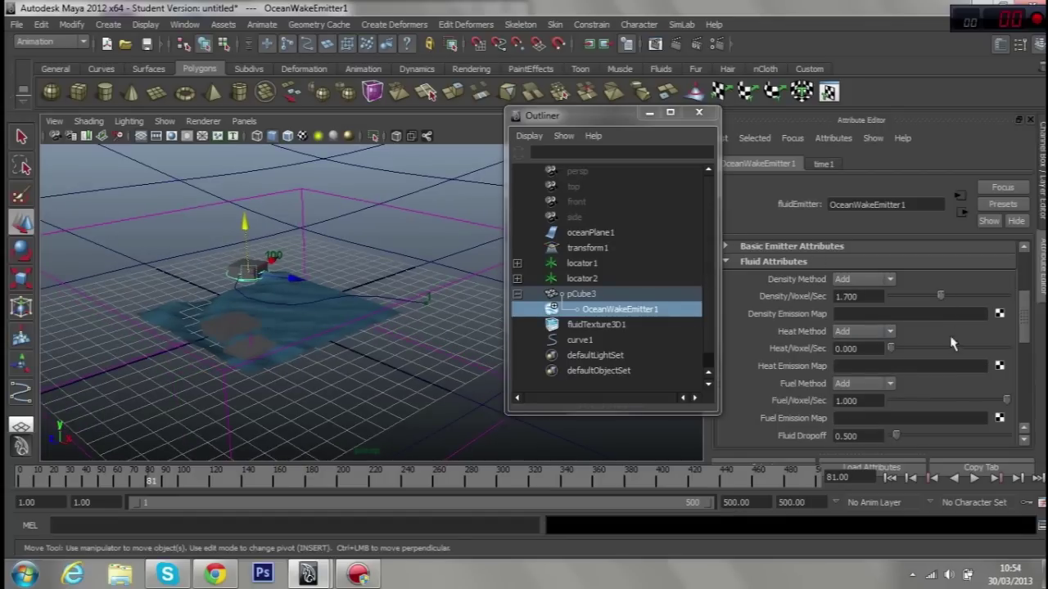
Scroll to the emitter's Fluid Dropoff setting and orbit the camera close to the ocean surface
scroll(963, 365, "down", 2)
scroll(962, 366, "down", 2)
scroll(962, 366, "down", 2)
scroll(981, 373, "down", 2)
scroll(884, 350, "up", 4)
scroll(881, 352, "up", 1)
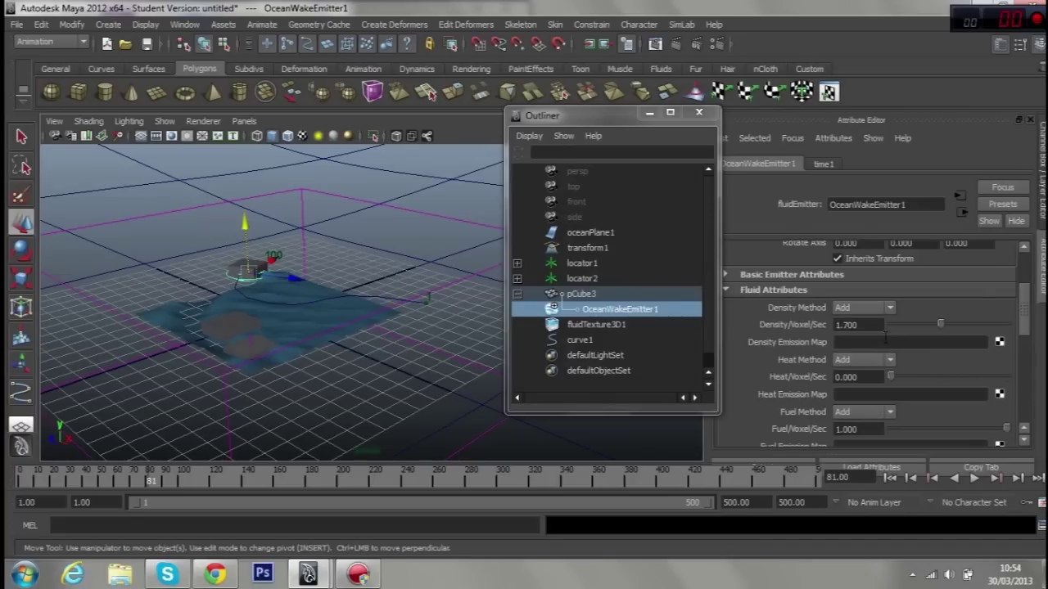
scroll(884, 338, "down", 1)
scroll(885, 351, "down", 1)
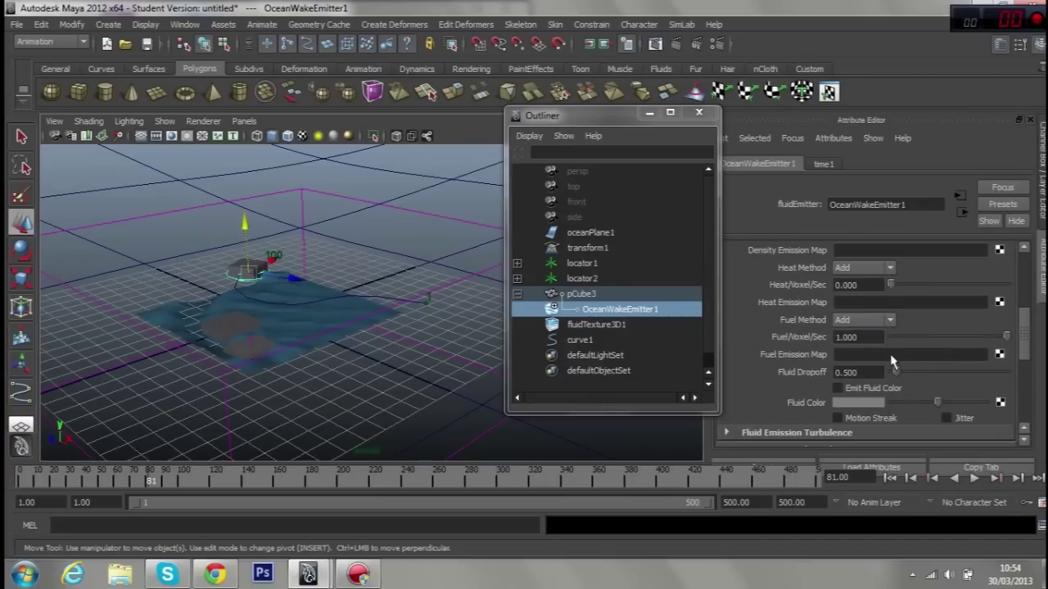
scroll(893, 358, "down", 1)
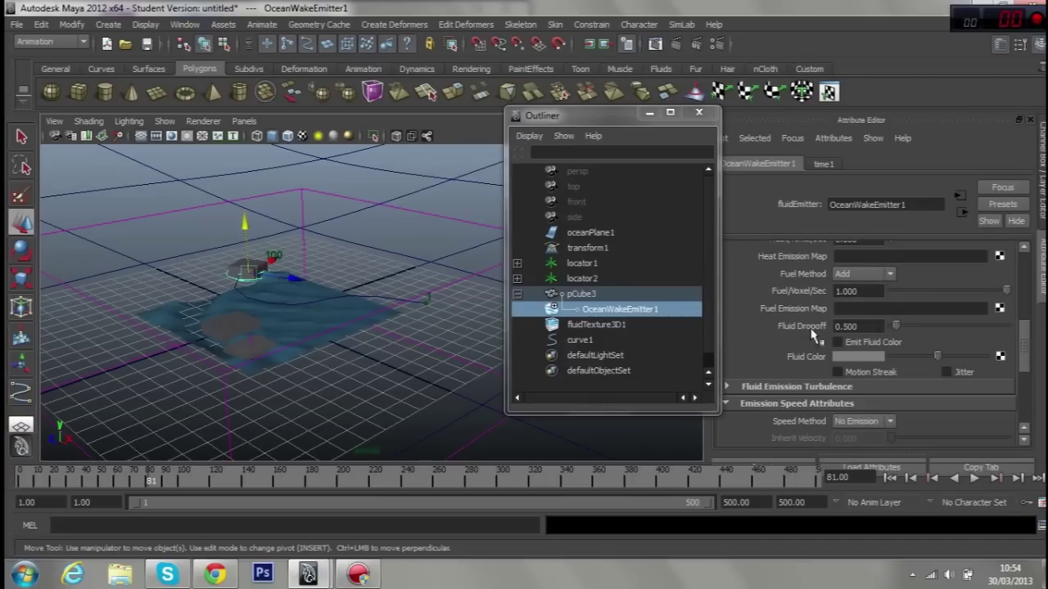
scroll(333, 320, "up", 5)
left_click_drag(332, 320, 319, 306, "alt")
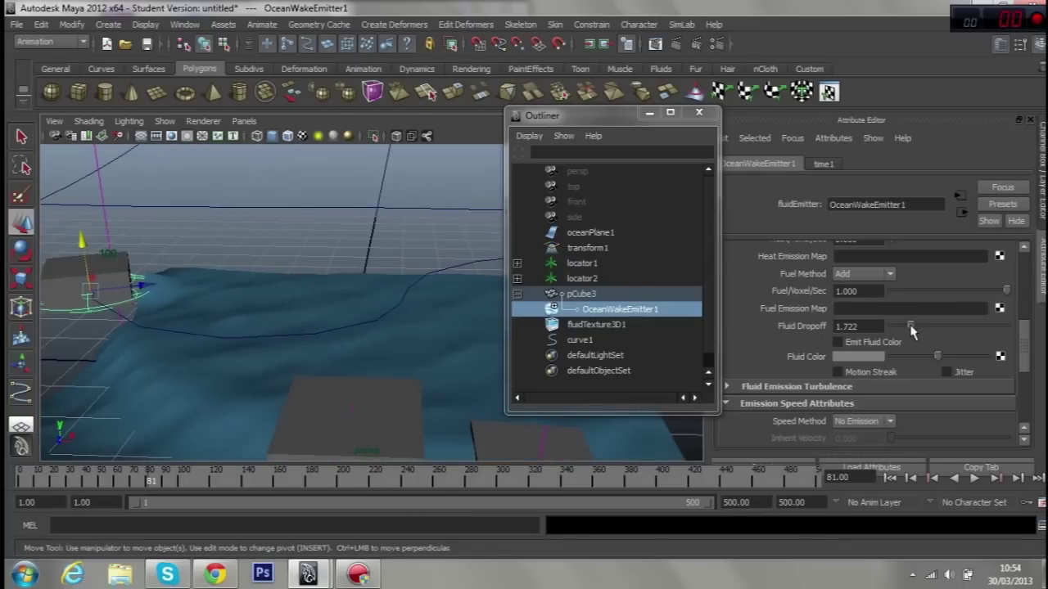
Play the wake from frame 1 to preview the changed Fluid Dropoff
left_click_drag(195, 483, 21, 484)
left_click(974, 478)
left_click_drag(433, 405, 276, 358, "alt")
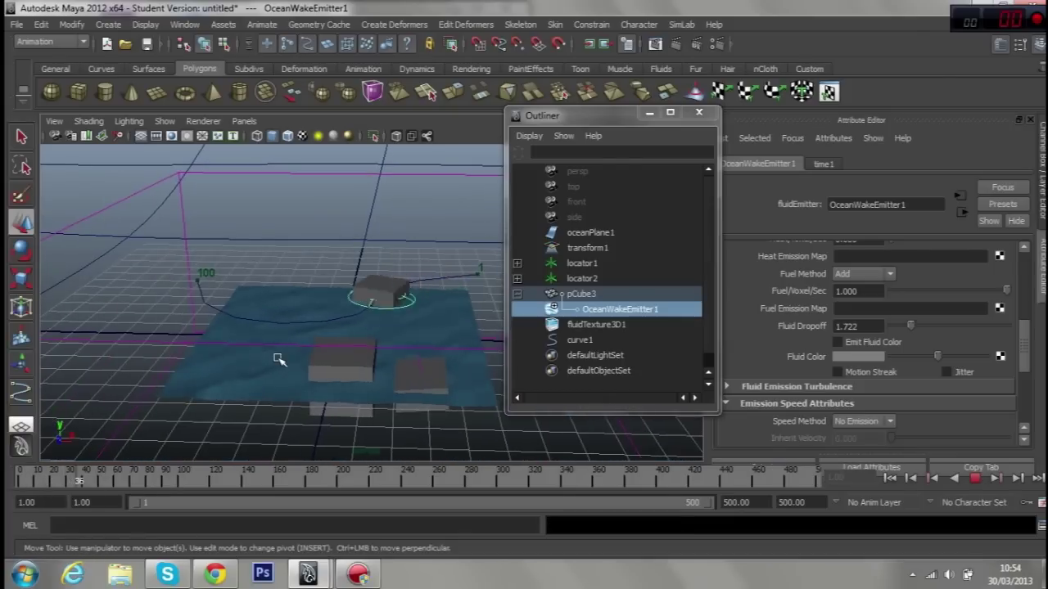
scroll(281, 358, "up", 3)
mouse_move(283, 358)
left_mouse_down("alt")
mouse_move(283, 345)
mouse_move(292, 347)
left_mouse_up("alt")
left_click(910, 478)
left_click(974, 478)
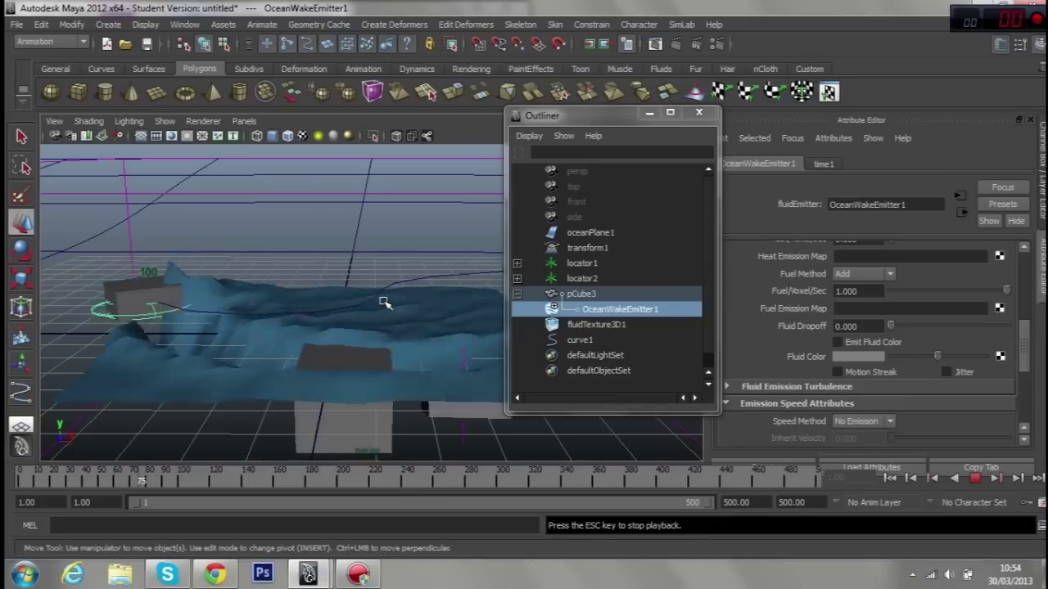
key("Escape")
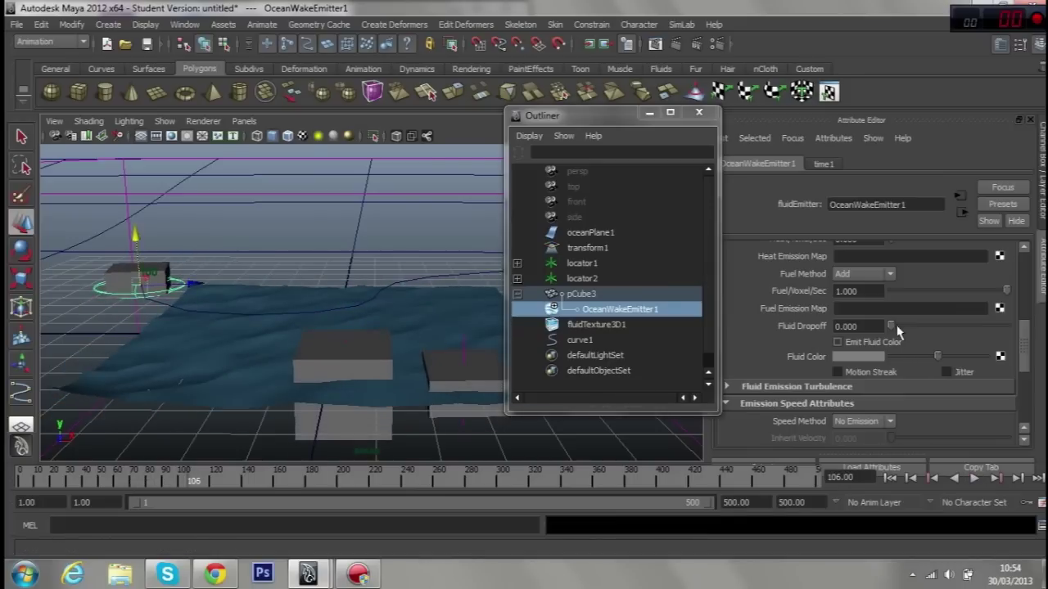
Rewind and replay the wake twice from frame 1 to compare dropoff values
left_click(22, 478)
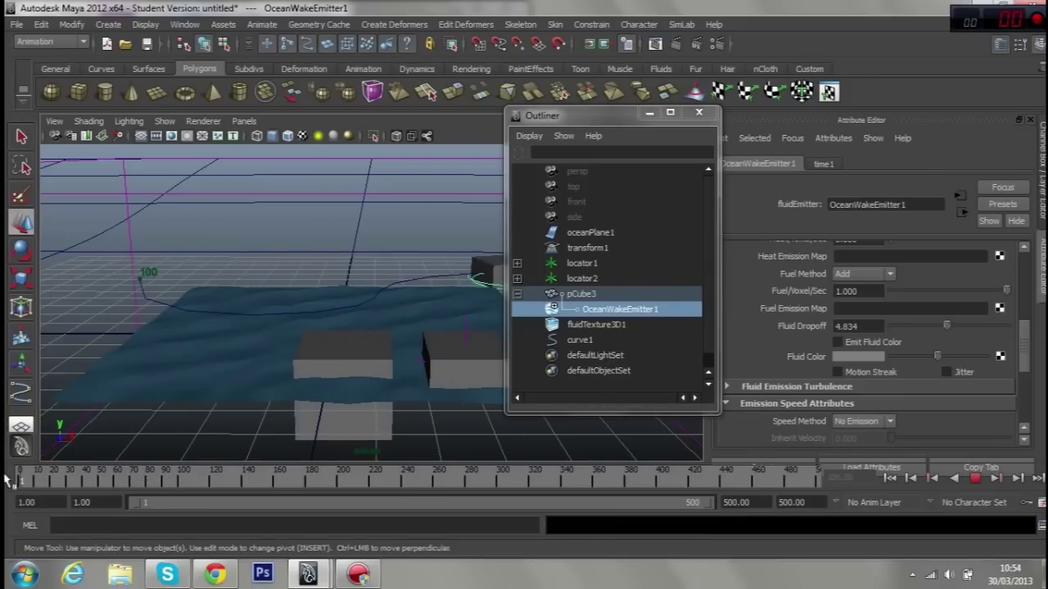
left_click(985, 477)
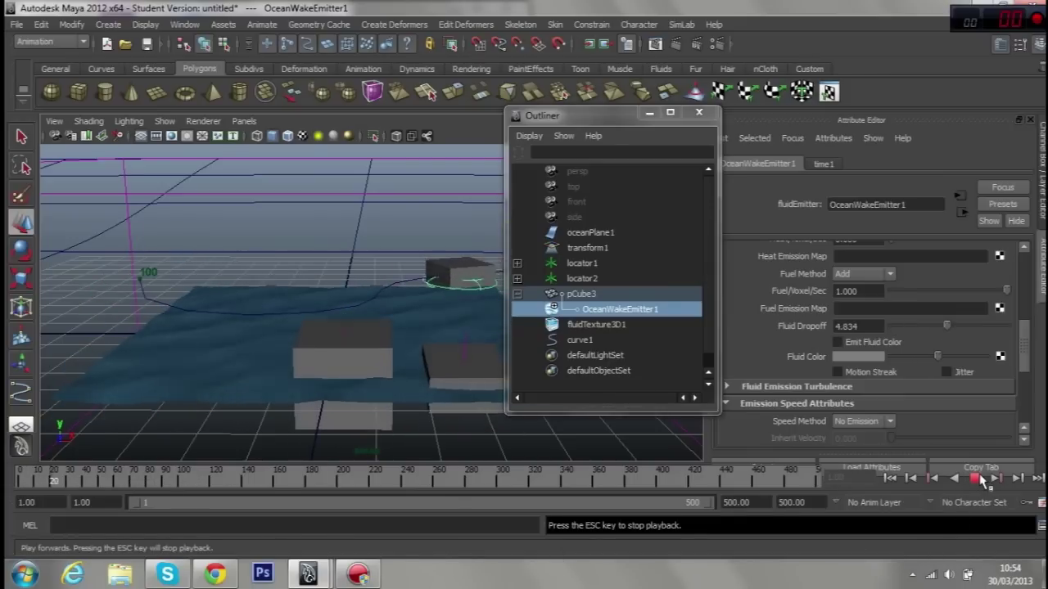
left_click(974, 478)
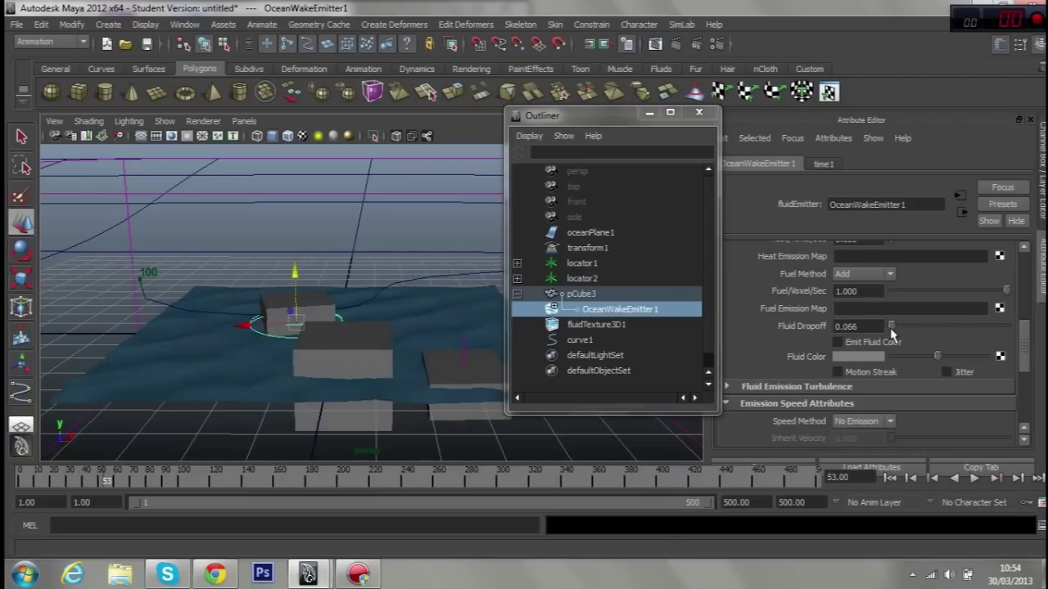
left_click(22, 478)
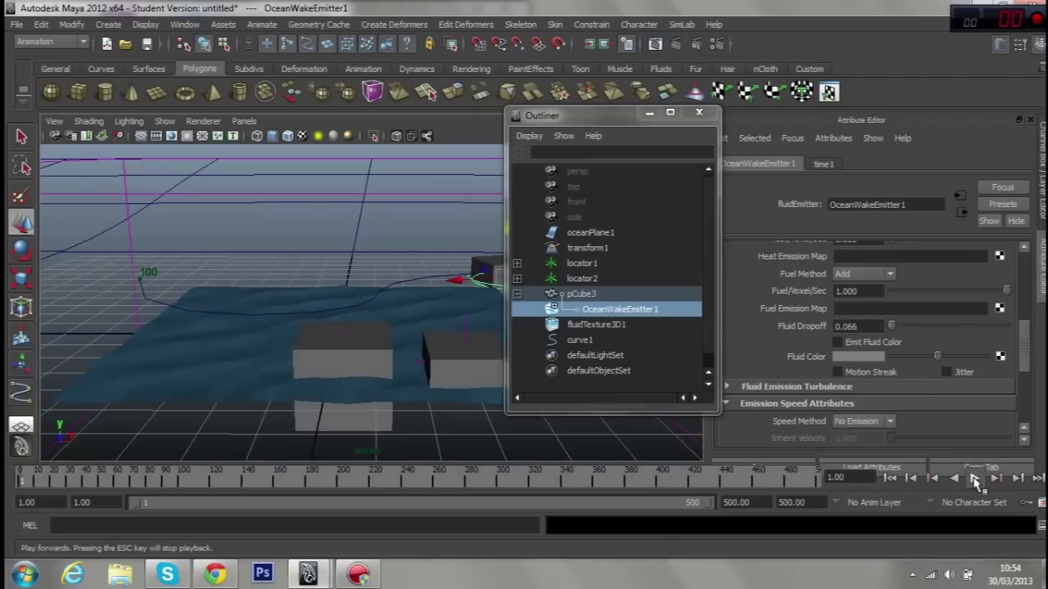
left_click(973, 478)
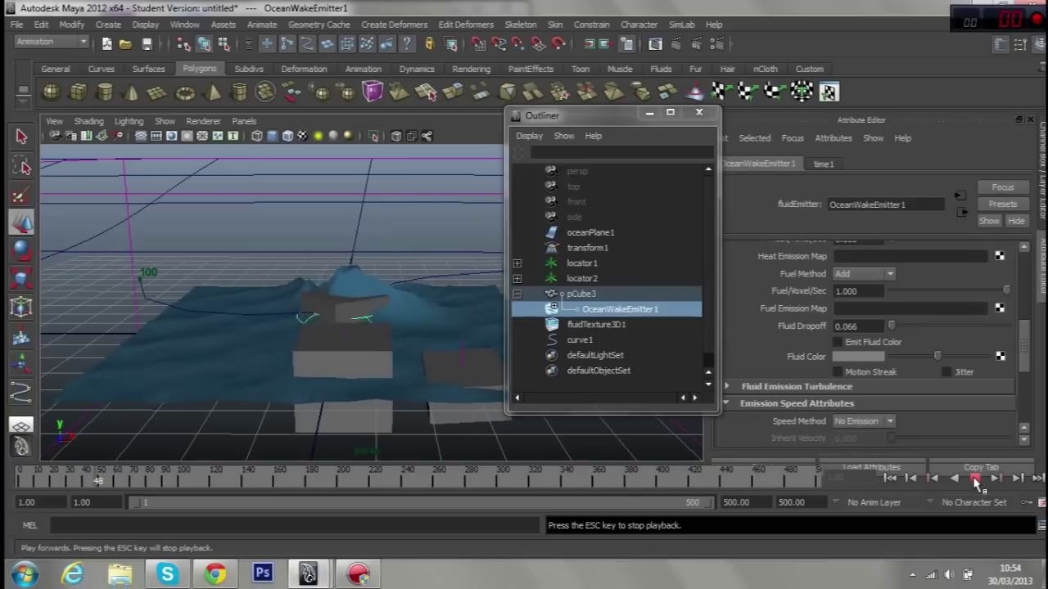
left_click(976, 479)
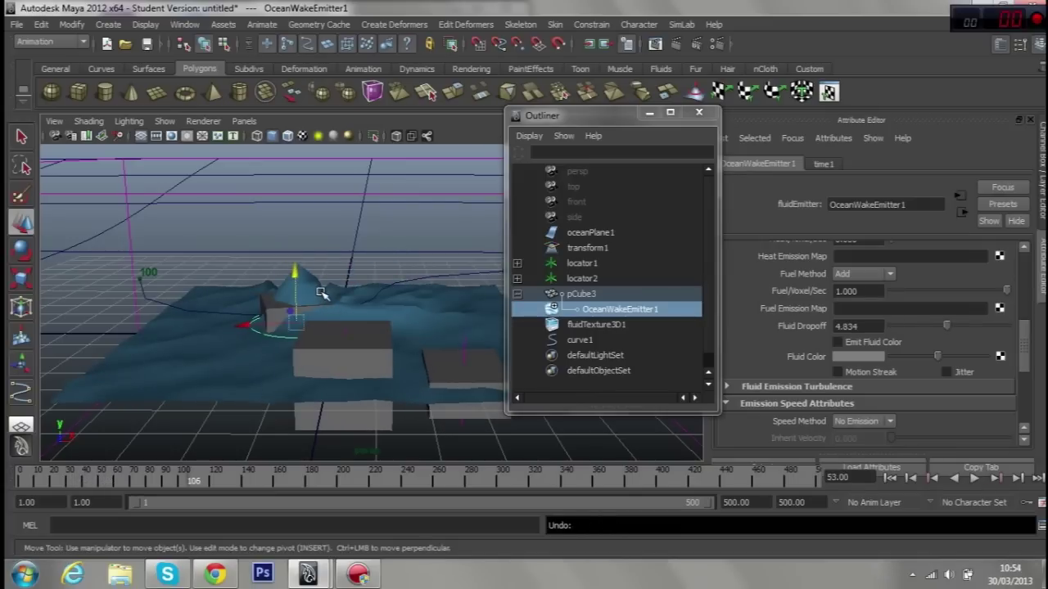
Return Fluid Dropoff to 0.500, frame the wake emitter, and show the scene in wireframe
key("period")
key("comma")
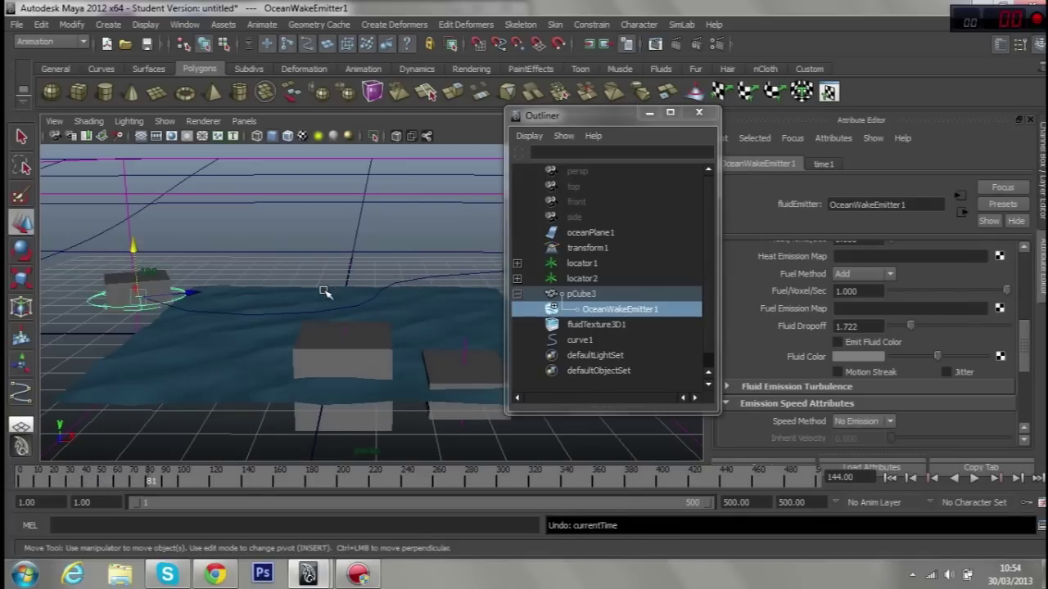
key("f")
key("4")
key("q")
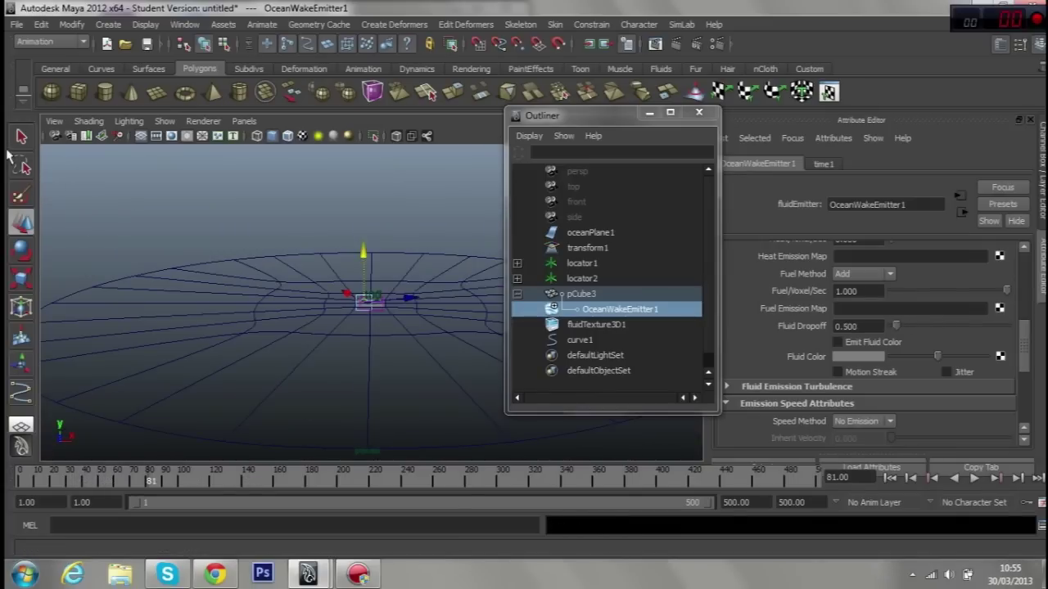
left_click(280, 218)
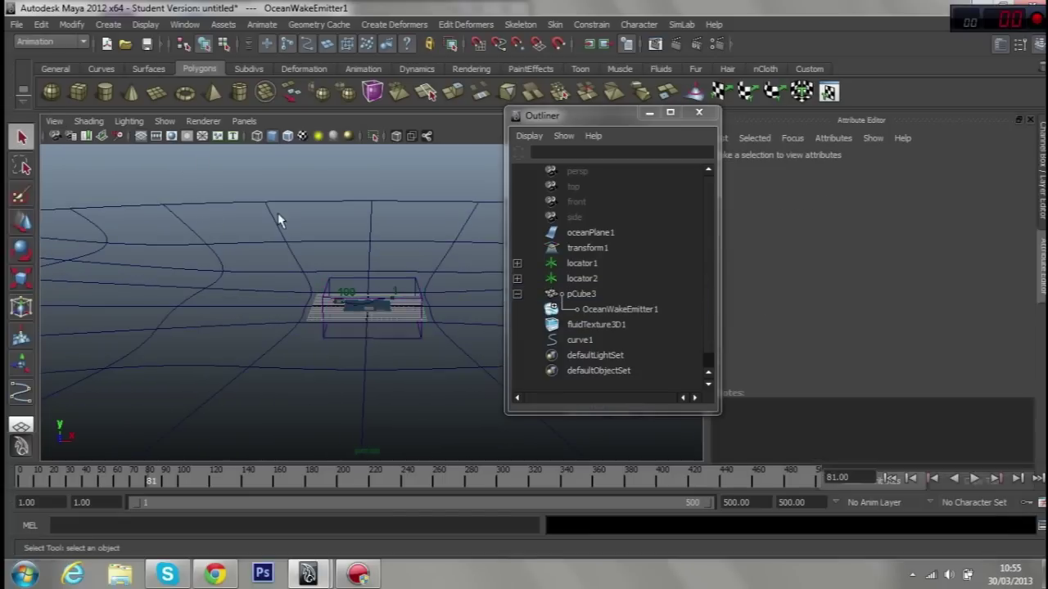
key("5")
key("a")
left_click(23, 483)
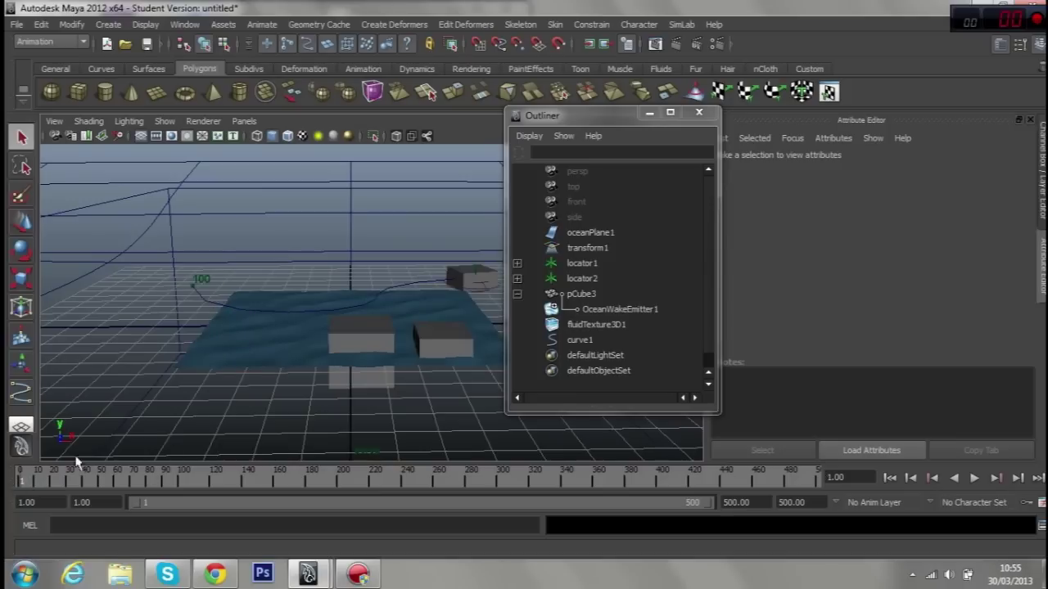
left_click(979, 480)
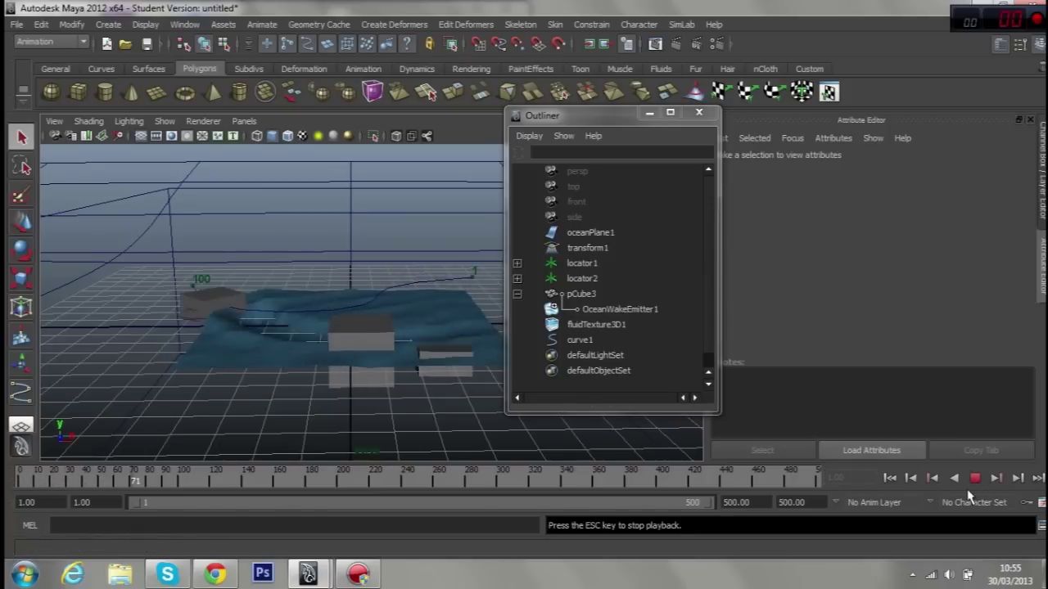
left_click(974, 478)
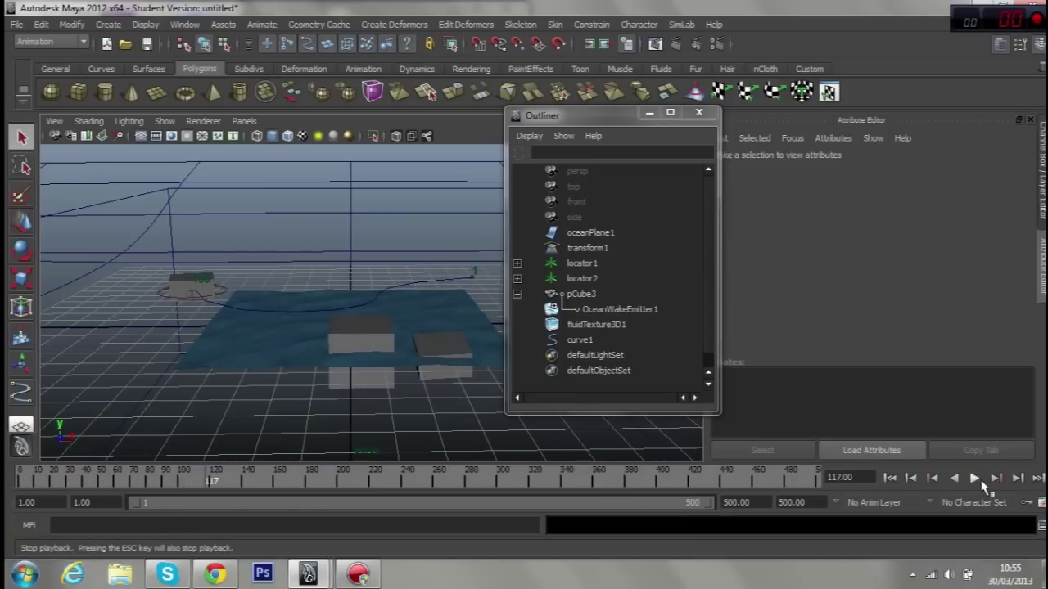
mouse_move(243, 267)
left_mouse_down("alt")
mouse_move(387, 273)
mouse_move(317, 308)
left_mouse_up("alt")
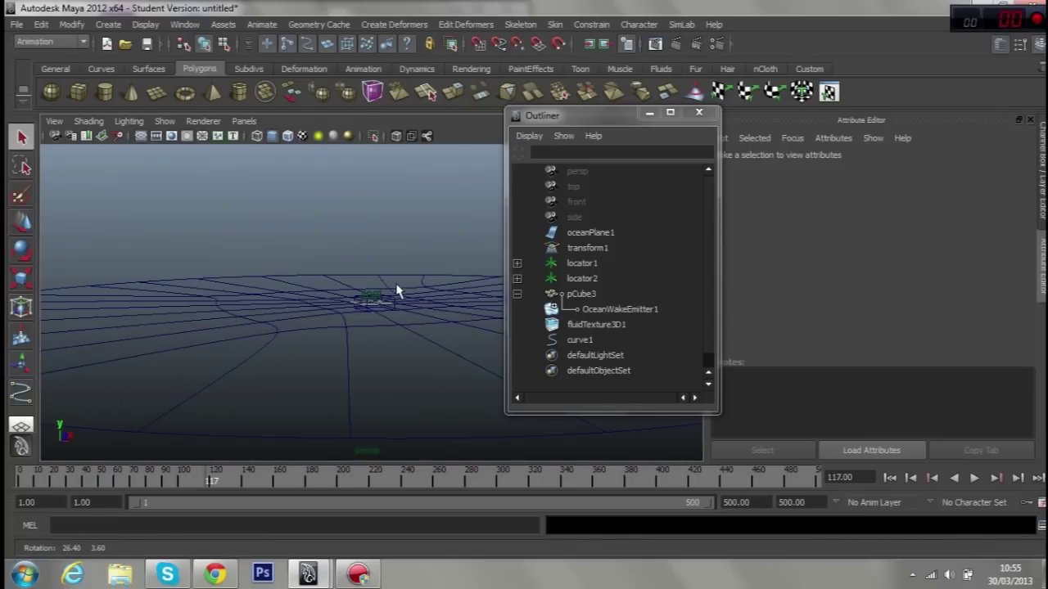
mouse_move(291, 235)
left_mouse_down("alt")
mouse_move(433, 353)
mouse_move(456, 453)
mouse_move(445, 369)
mouse_move(417, 303)
mouse_move(423, 242)
mouse_move(341, 218)
mouse_move(246, 245)
mouse_move(400, 365)
mouse_move(335, 348)
mouse_move(323, 316)
mouse_move(289, 328)
mouse_move(361, 274)
left_mouse_up("alt")
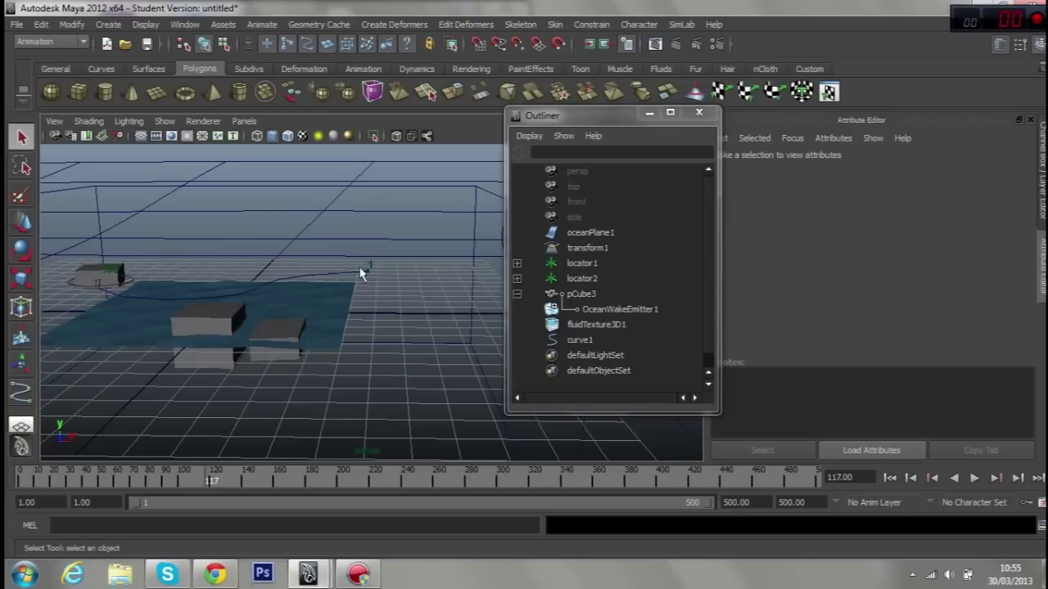
left_click(371, 264)
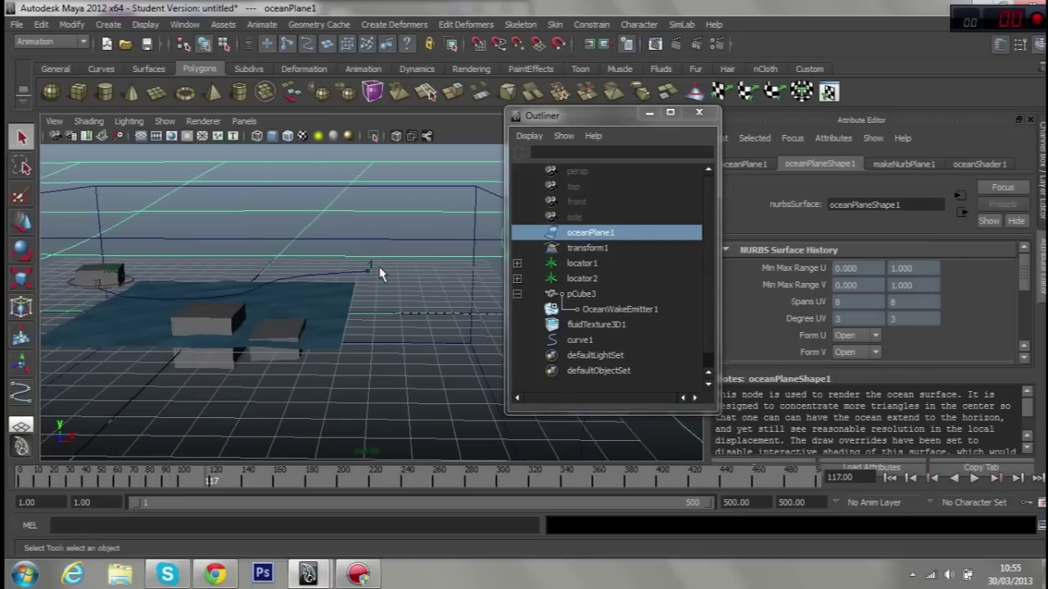
key("f")
left_click(387, 206)
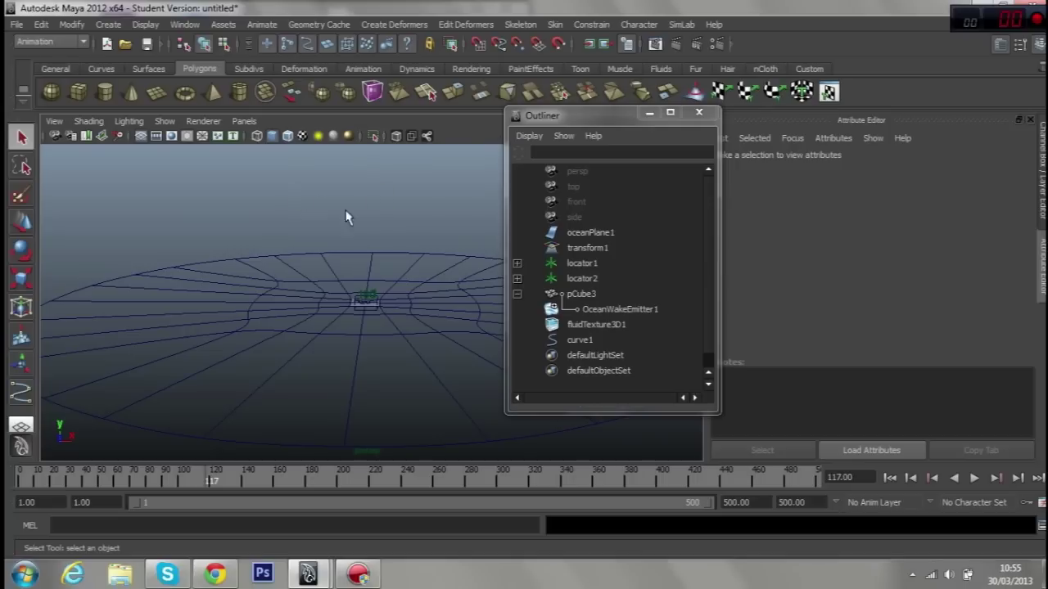
left_click_drag(426, 250, 429, 246)
mouse_move(355, 178)
left_mouse_down("alt")
mouse_move(382, 171)
mouse_move(388, 229)
mouse_move(296, 261)
mouse_move(313, 250)
mouse_move(335, 334)
mouse_move(323, 315)
mouse_move(336, 321)
mouse_move(381, 234)
mouse_move(378, 197)
left_mouse_up("alt")
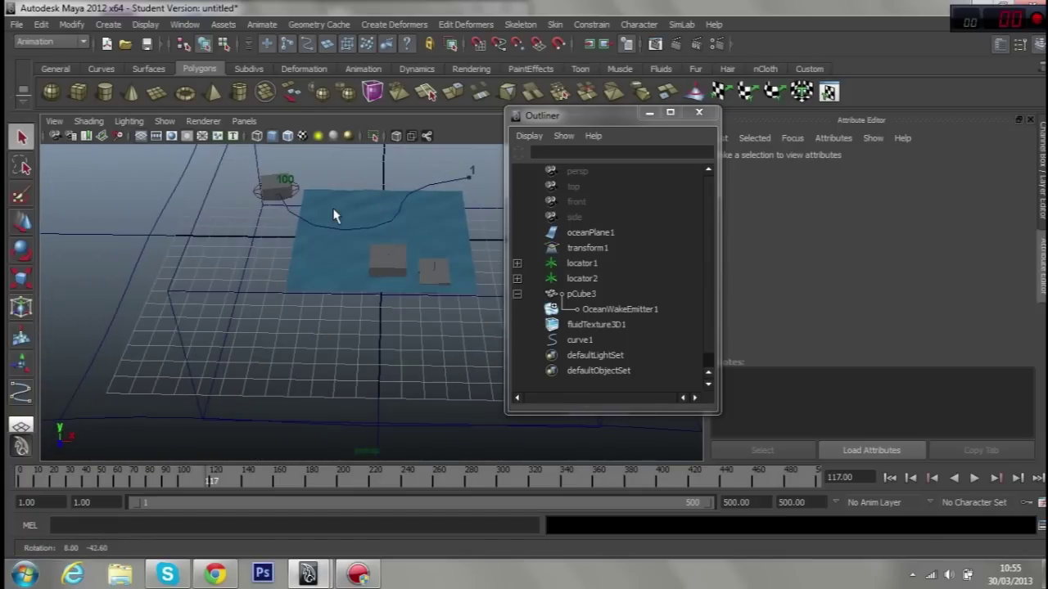